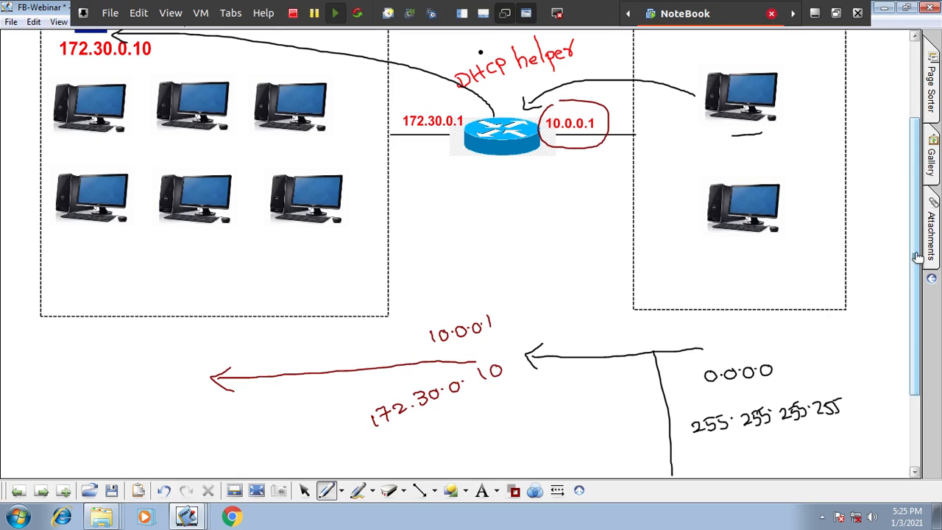
- Draw a dark red box around the handwritten 10.0.0.1 and 172.30.0.10, and write a D above the arrow on each side
left_click_drag(917, 227, 917, 192)
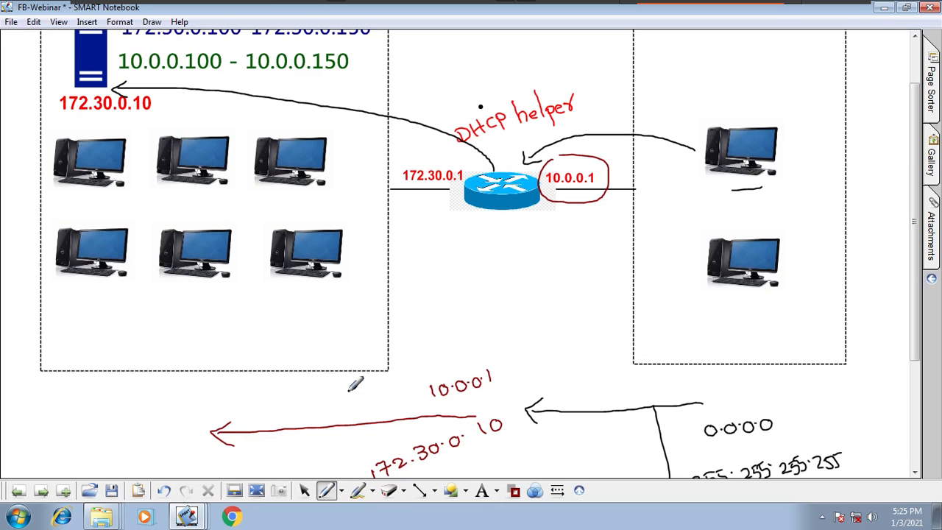
left_click_drag(508, 360, 365, 371)
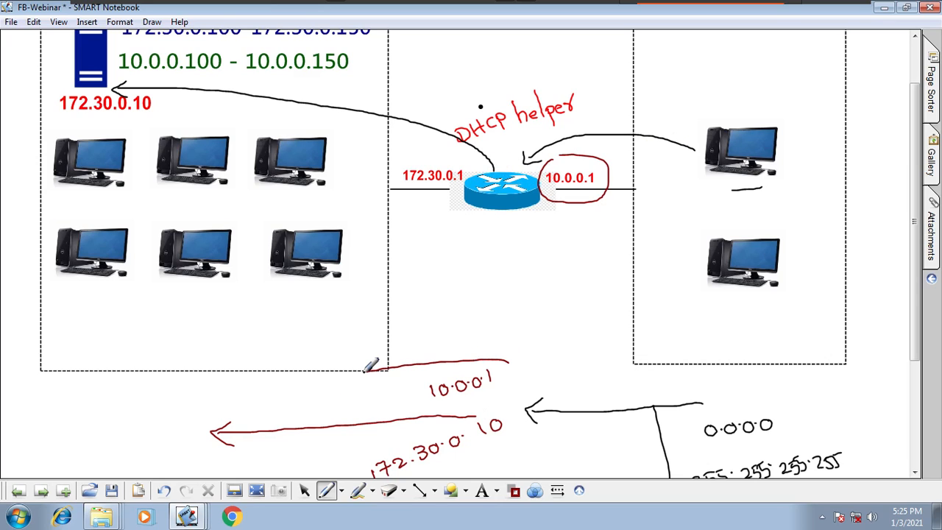
scroll(920, 269, "down", 2)
mouse_move(361, 322)
left_mouse_down()
mouse_move(329, 454)
mouse_move(530, 406)
mouse_move(466, 311)
left_mouse_up()
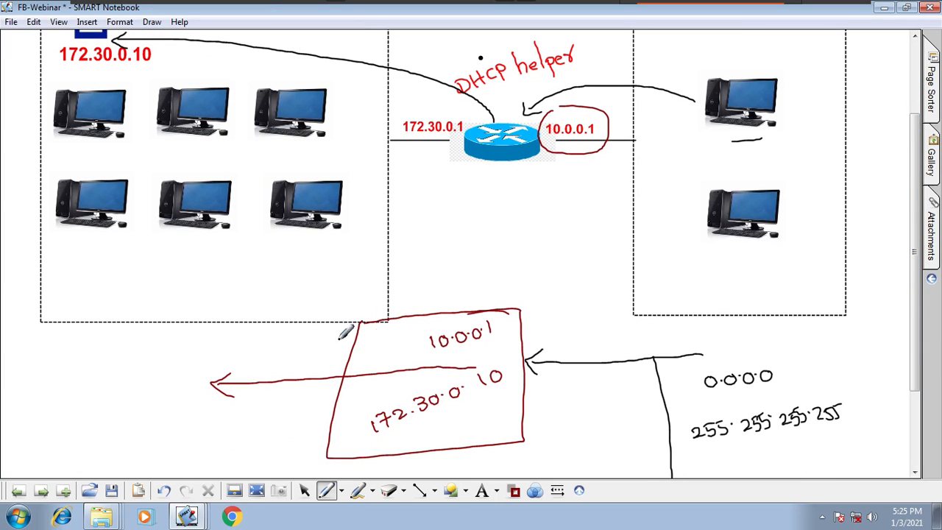
left_click_drag(580, 337, 581, 351)
left_click_drag(307, 342, 308, 357)
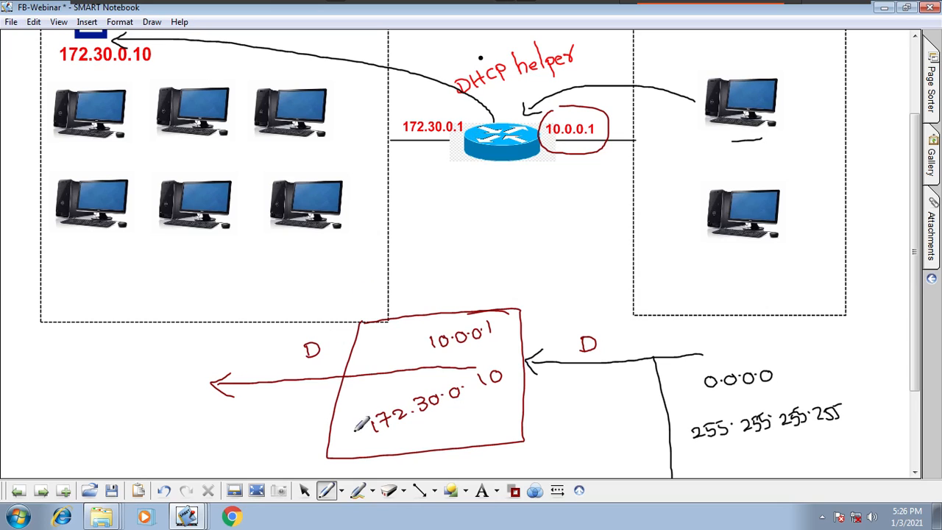
- Mark the relay path with a D above the server arrow, a second circle around 10.0.0.1 and a small mark at the server
left_click_drag(914, 262, 824, 227)
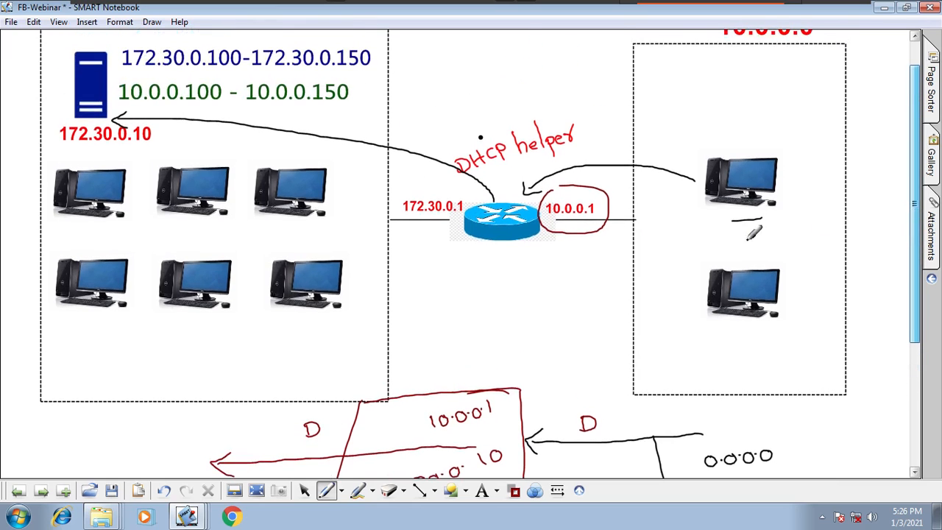
mouse_move(245, 120)
left_mouse_down()
mouse_move(258, 113)
mouse_move(247, 123)
left_mouse_up()
left_click_drag(605, 229, 560, 225)
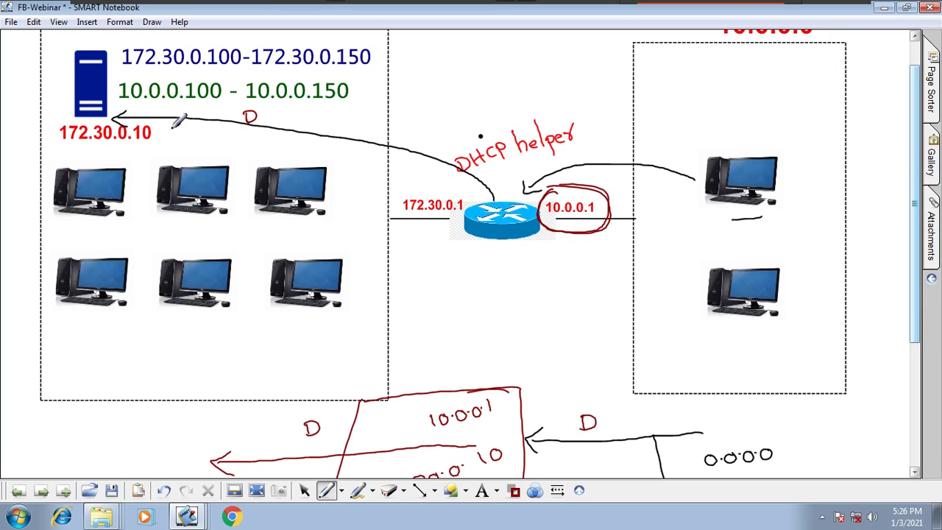
left_click_drag(104, 99, 143, 102)
- Shrink the 172.30.0.100-172.30.0.150 and 10.0.0.100 - 10.0.0.150 labels, and move the green one up closer beneath the blue one
left_click(304, 492)
left_click(370, 68)
left_click_drag(402, 81, 288, 72)
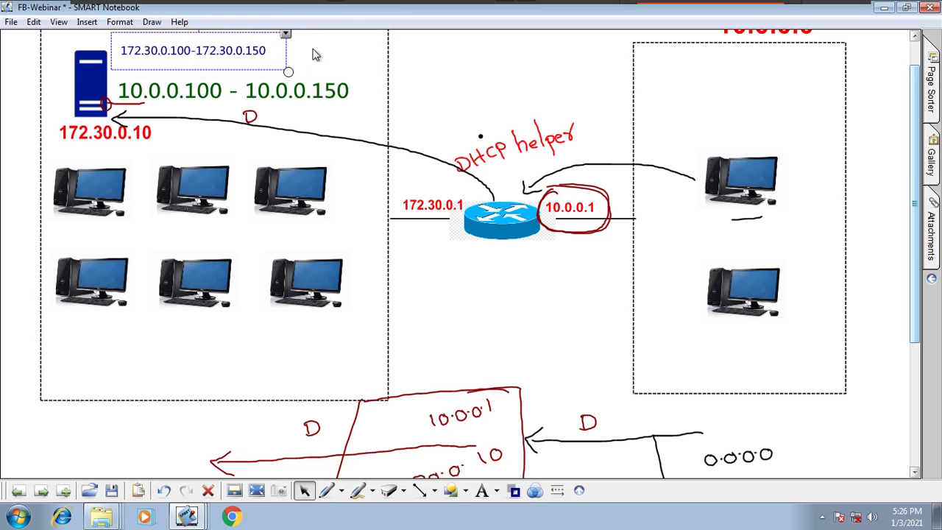
left_click(332, 100)
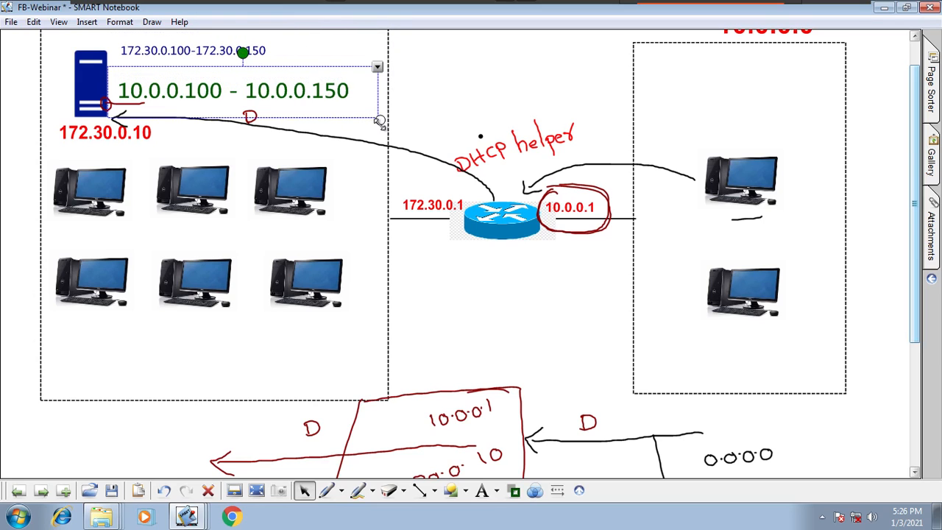
left_click_drag(379, 119, 351, 114)
left_click_drag(287, 108, 314, 86)
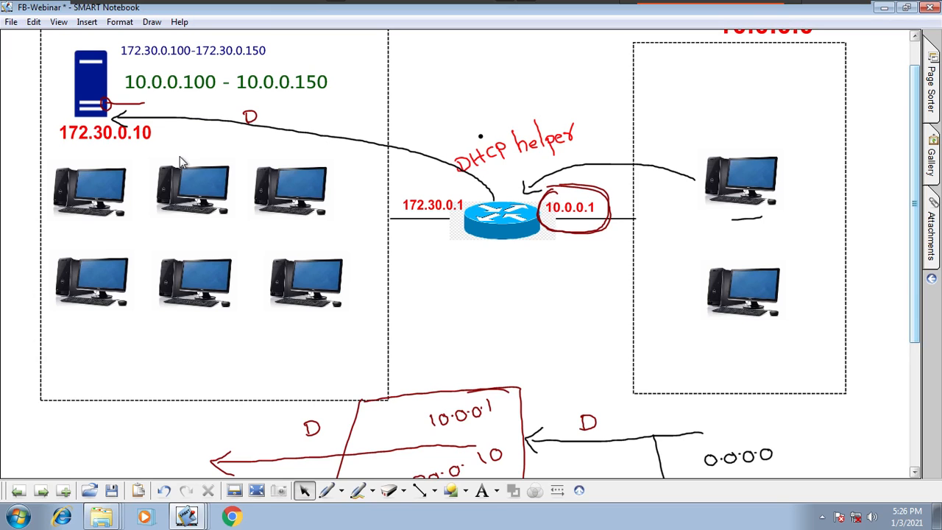
- In red pen, link the lower-left computer to the server, circle the first range's 172.30.0 prefix, and write a boxed 0.0.0.0 by that computer
left_click(342, 491)
left_click(390, 318)
mouse_move(75, 262)
left_mouse_down()
mouse_move(22, 147)
mouse_move(77, 73)
left_mouse_up()
mouse_move(123, 39)
left_mouse_down()
mouse_move(118, 50)
mouse_move(166, 56)
mouse_move(124, 38)
left_mouse_up()
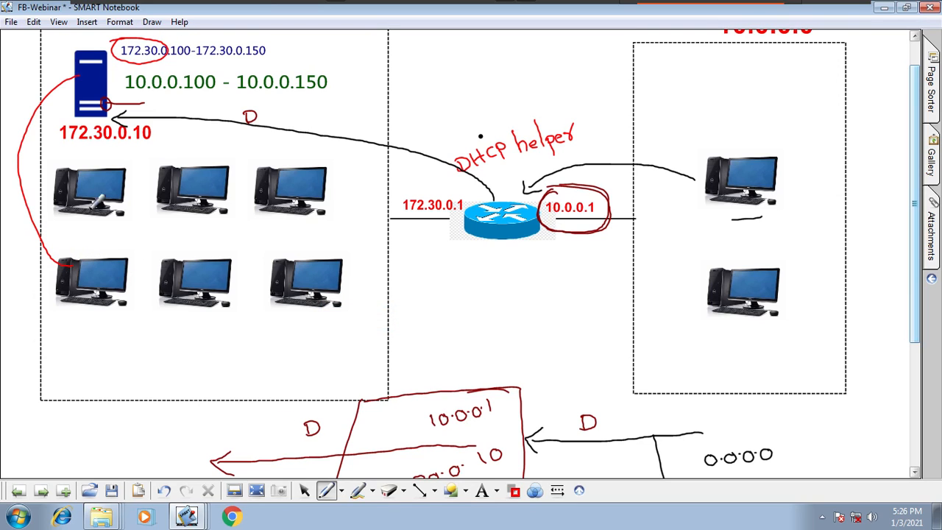
left_click_drag(34, 253, 90, 229)
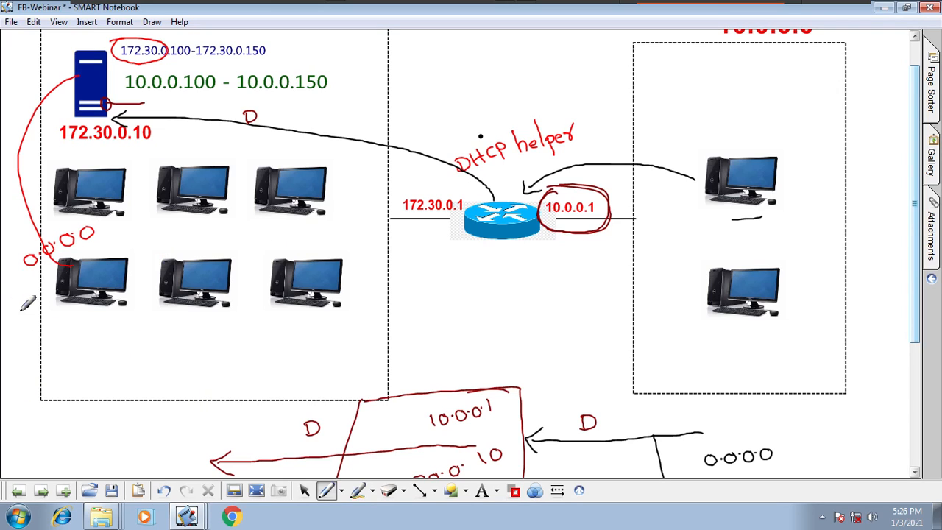
mouse_move(16, 252)
left_mouse_down()
mouse_move(15, 284)
mouse_move(90, 213)
mouse_move(9, 293)
left_mouse_up()
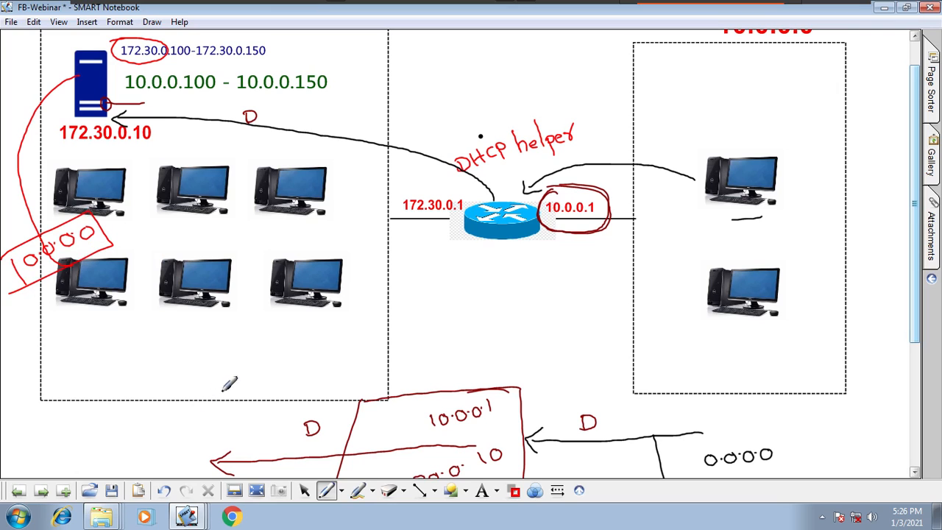
- In dark red, box the network part of the server's address 172.30.0.10 and draw an arrow from it around the server to the first range
left_click(514, 491)
left_click(513, 425)
left_click_drag(79, 236, 95, 234)
mouse_move(62, 143)
left_mouse_down()
mouse_move(107, 150)
mouse_move(116, 141)
mouse_move(117, 112)
mouse_move(59, 108)
mouse_move(54, 144)
mouse_move(116, 33)
mouse_move(132, 45)
left_mouse_up()
left_click_drag(121, 45, 134, 41)
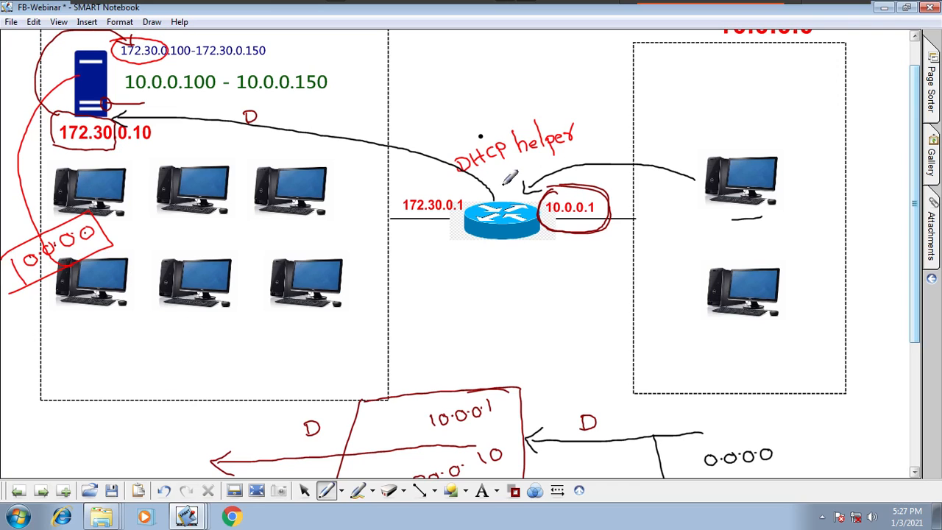
- Circle the router's 10.0.0.1 again and draw an arrow from it to the bracketed 10.0.0.100 - 10.0.0.150 range
mouse_move(573, 197)
left_mouse_down()
mouse_move(549, 195)
mouse_move(622, 221)
mouse_move(582, 178)
left_mouse_up()
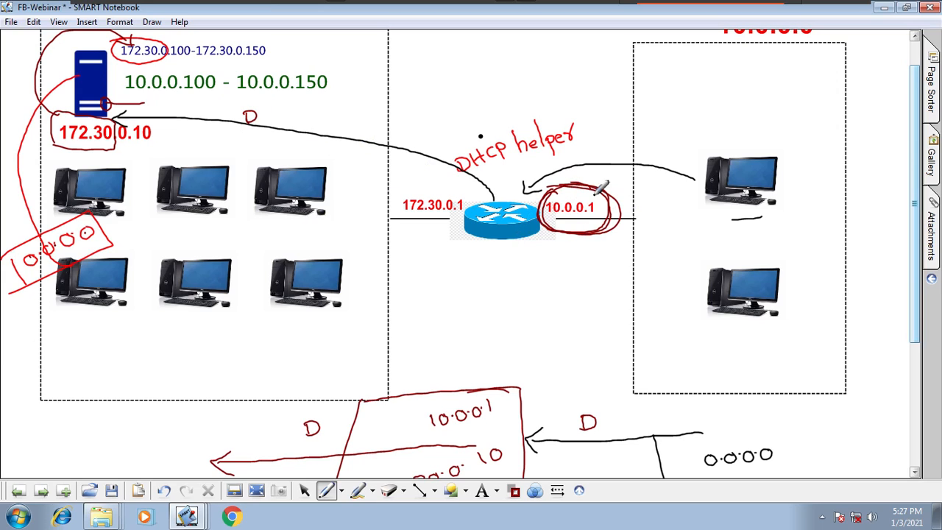
left_click_drag(343, 53, 340, 106)
mouse_move(589, 186)
left_mouse_down()
mouse_move(444, 70)
mouse_move(377, 70)
left_mouse_up()
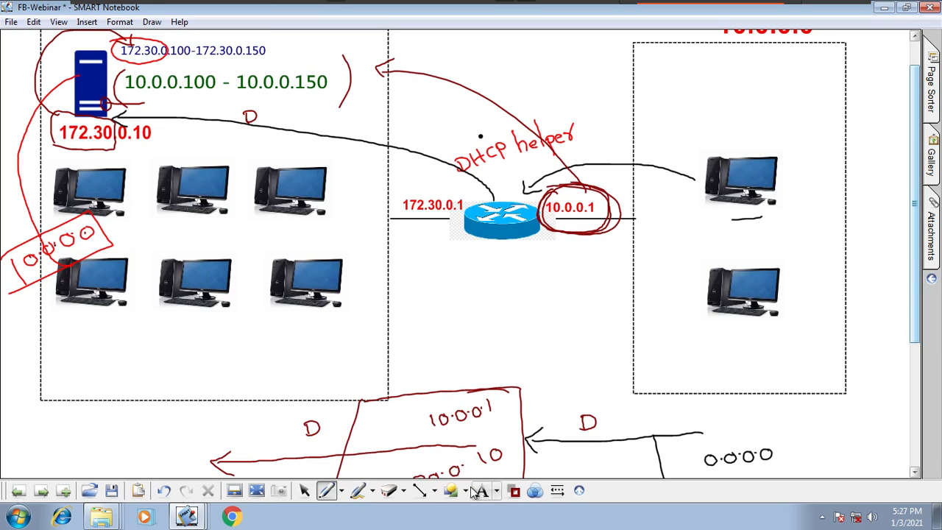
- Erase all handwritten annotations from the network diagram with the eraser
left_click(404, 492)
left_click(419, 478)
mouse_move(239, 458)
left_mouse_down()
mouse_move(700, 443)
mouse_move(479, 376)
mouse_move(238, 179)
mouse_move(199, 211)
mouse_move(336, 221)
mouse_move(358, 286)
mouse_move(260, 216)
mouse_move(788, 151)
left_mouse_up()
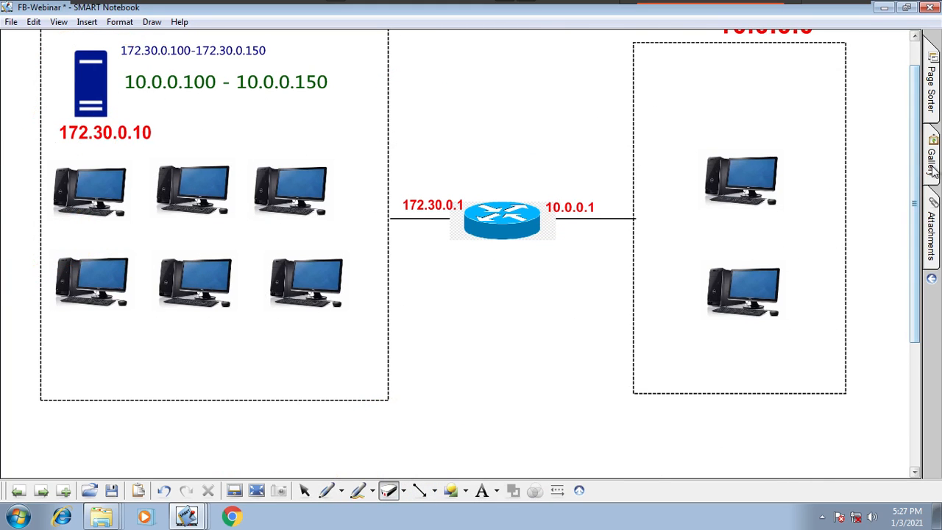
left_click_drag(915, 177, 914, 144)
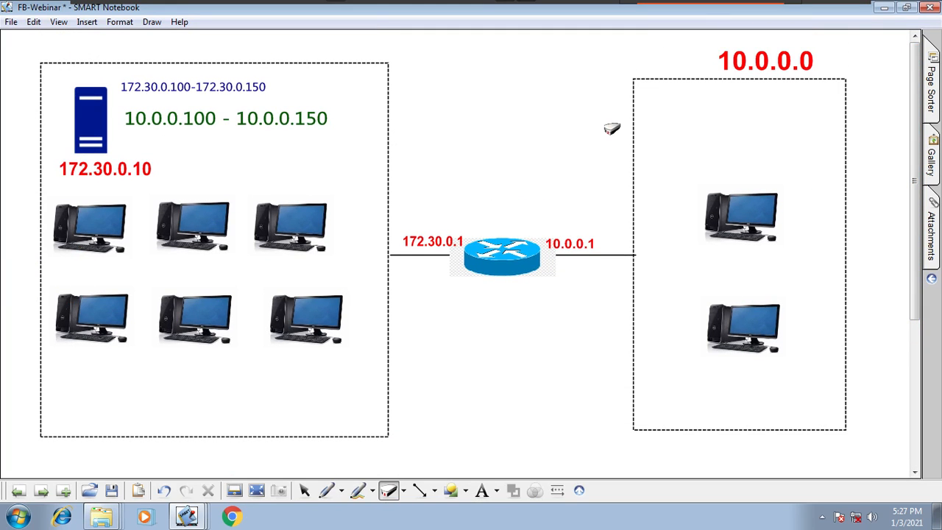
- Look at the page after the diagram, check the Facebook live stream page in Chrome, and return to the diagram
left_click(42, 491)
left_click(17, 491)
mouse_move(747, 6)
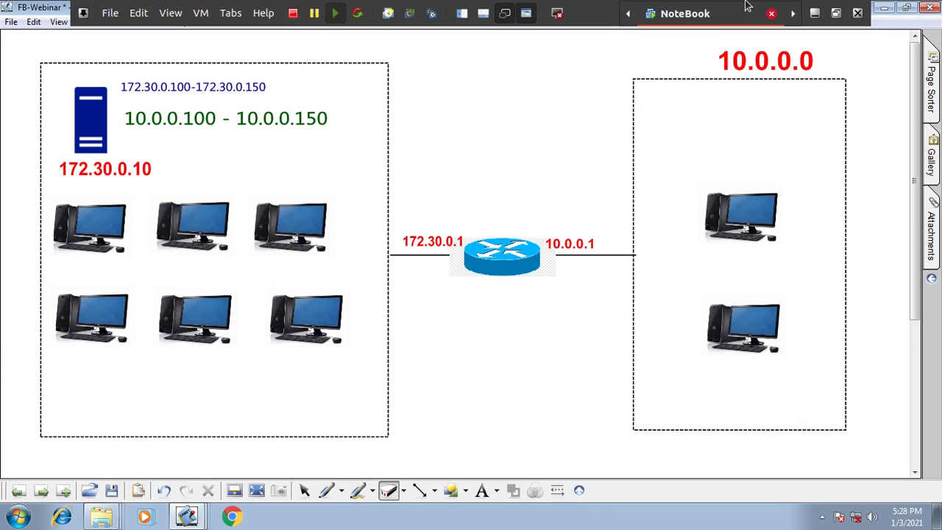
left_click(814, 13)
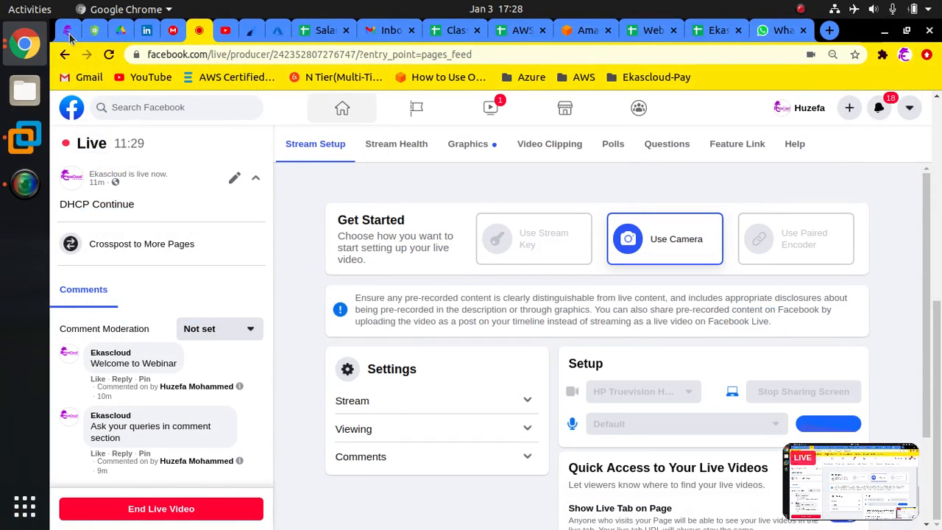
left_click(38, 135)
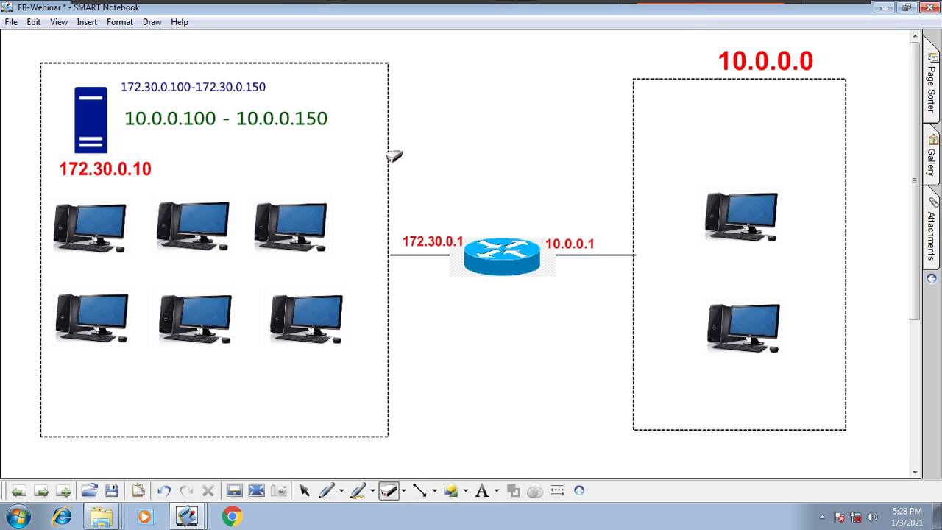
- Go through the C1 virtual machine to C2 and bring up its sign-in screen
mouse_move(690, 6)
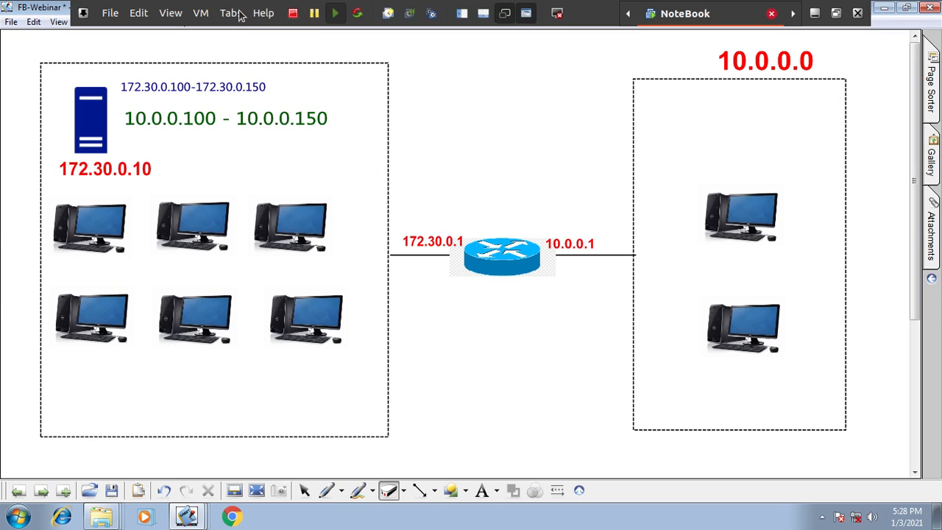
left_click(240, 14)
left_click(258, 81)
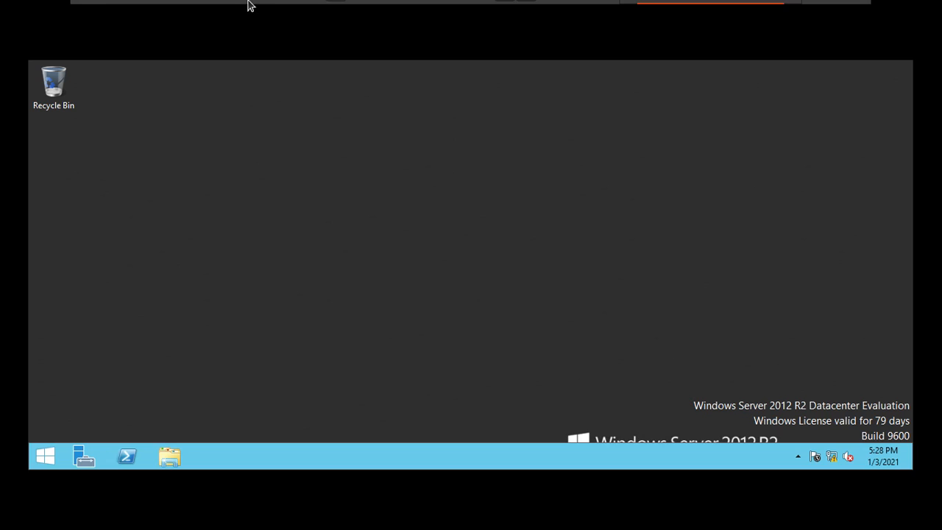
left_click(237, 16)
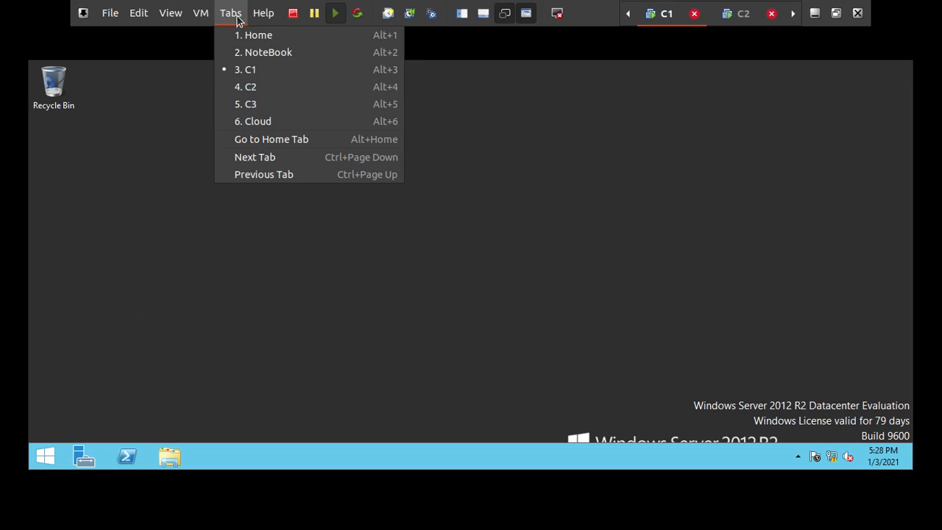
left_click(250, 87)
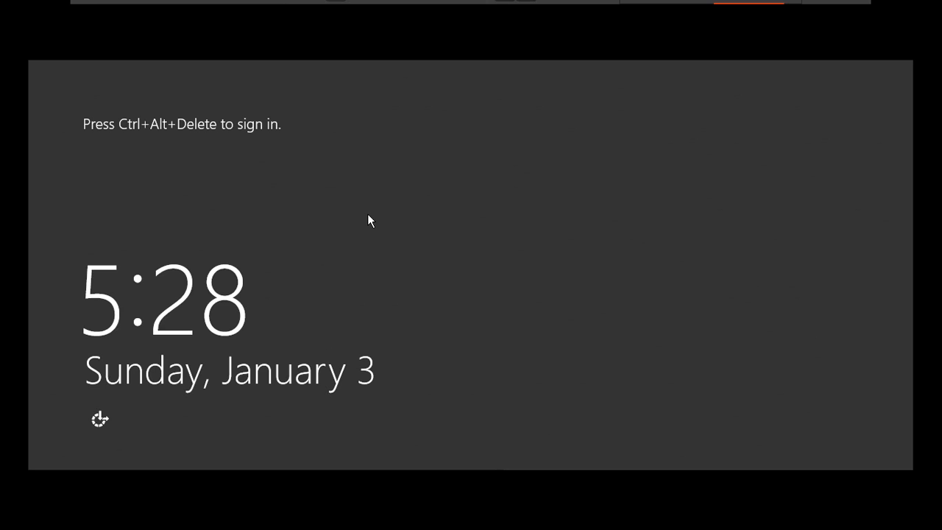
key("ctrl+alt+Delete")
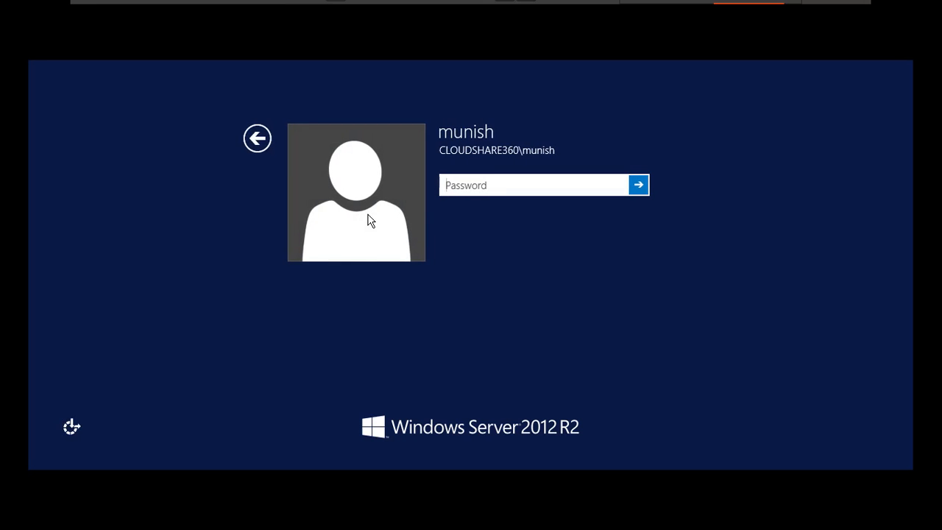
- Revert the C2 virtual machine to its 2012OS snapshot outside full screen and power it on
key("ctrl+alt+Return")
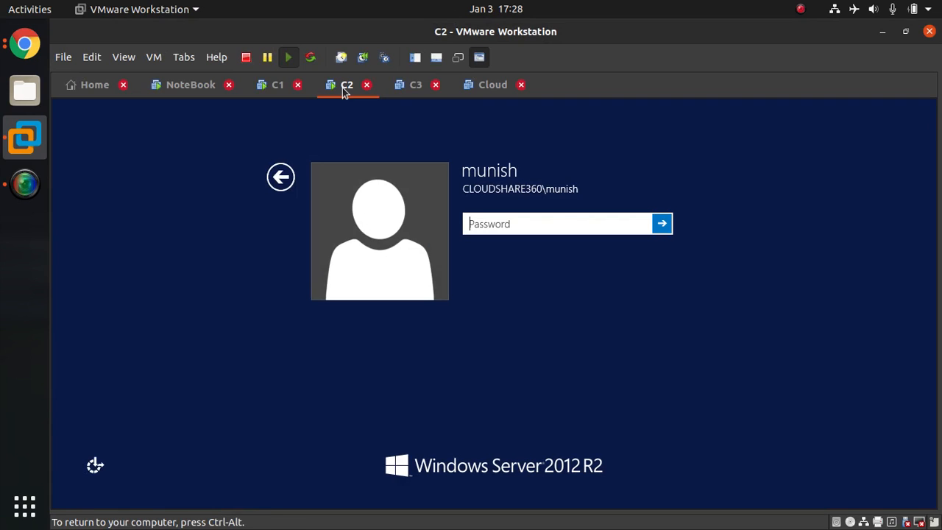
left_click(362, 58)
left_click(492, 347)
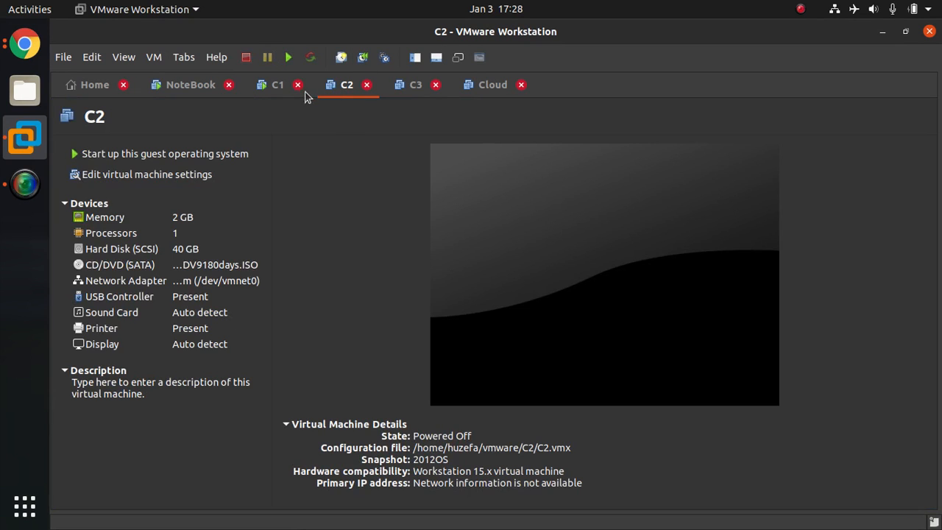
left_click(290, 57)
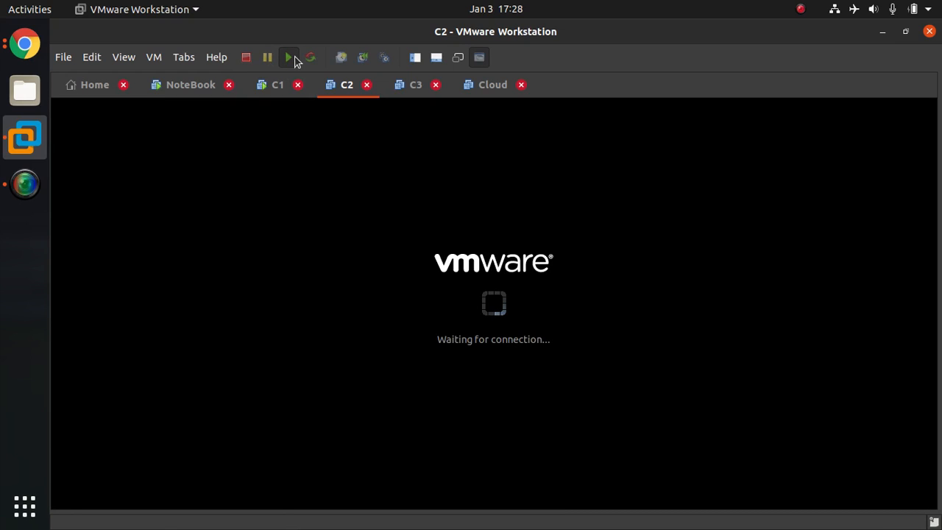
- Check the Facebook live stream page in Chrome, and switch back to VMware Workstation with the NoteBook virtual machine open
left_click(24, 43)
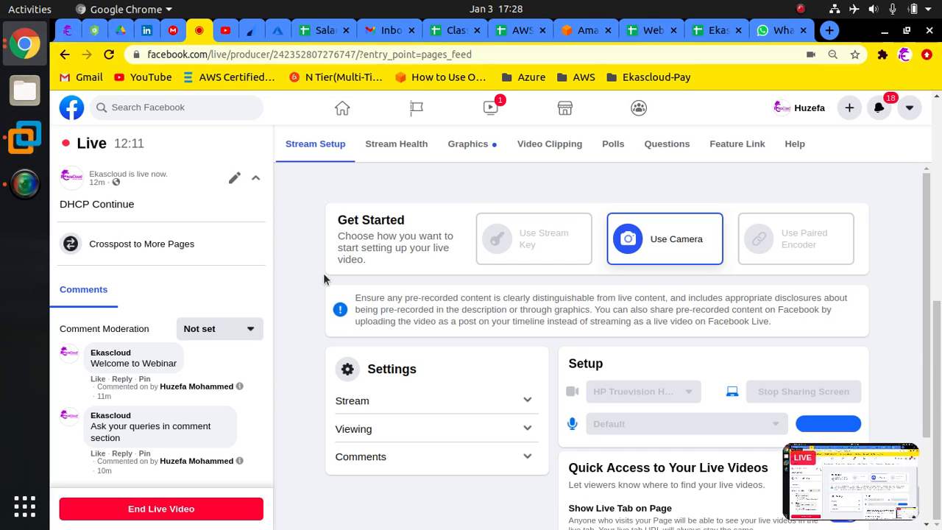
left_click(37, 148)
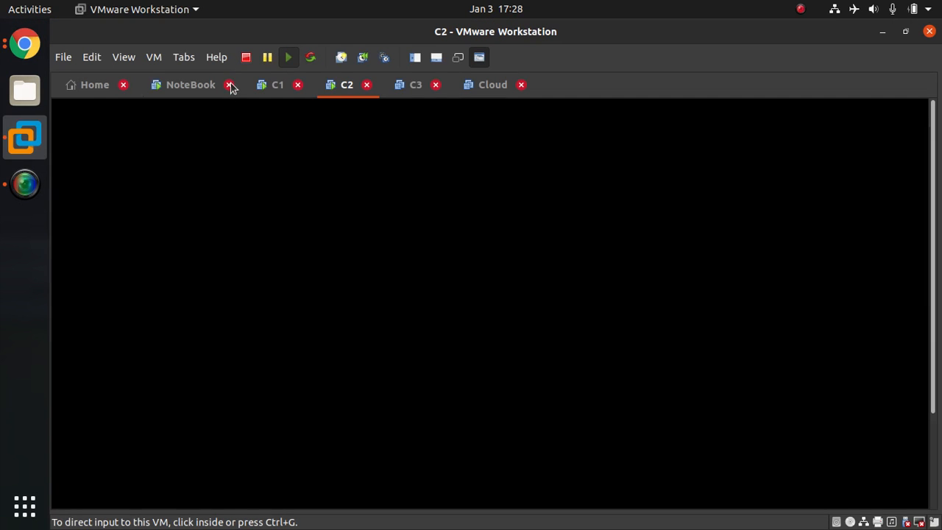
left_click(191, 89)
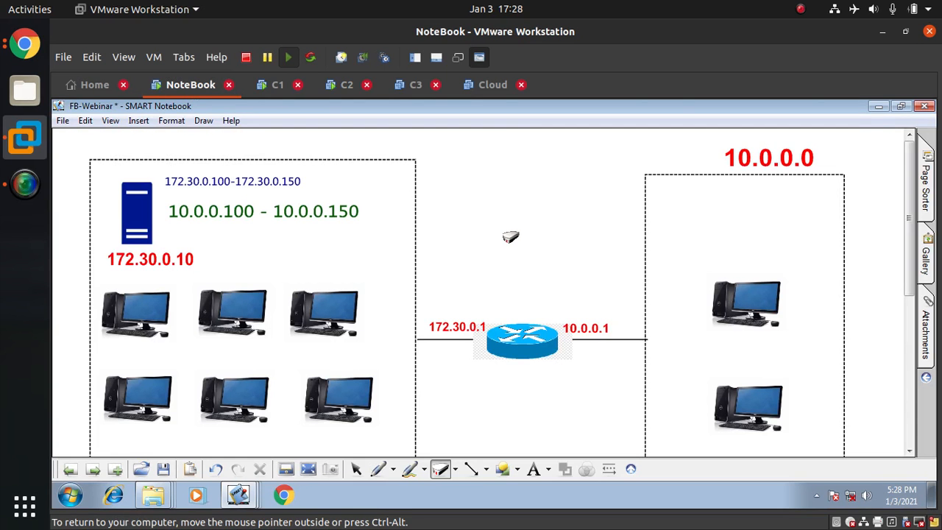
- Show the notebook in full screen at the blank page following the network diagram
key("Page_Down")
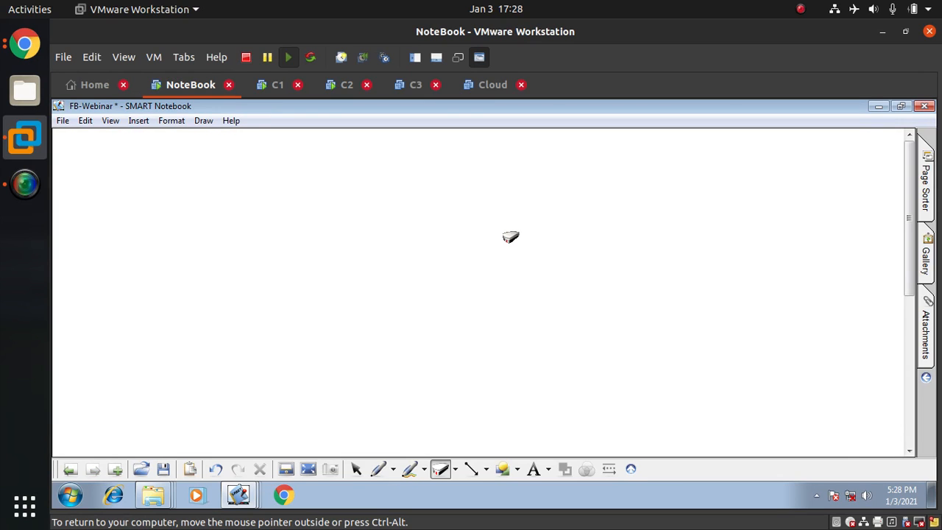
key("ctrl+alt+Return")
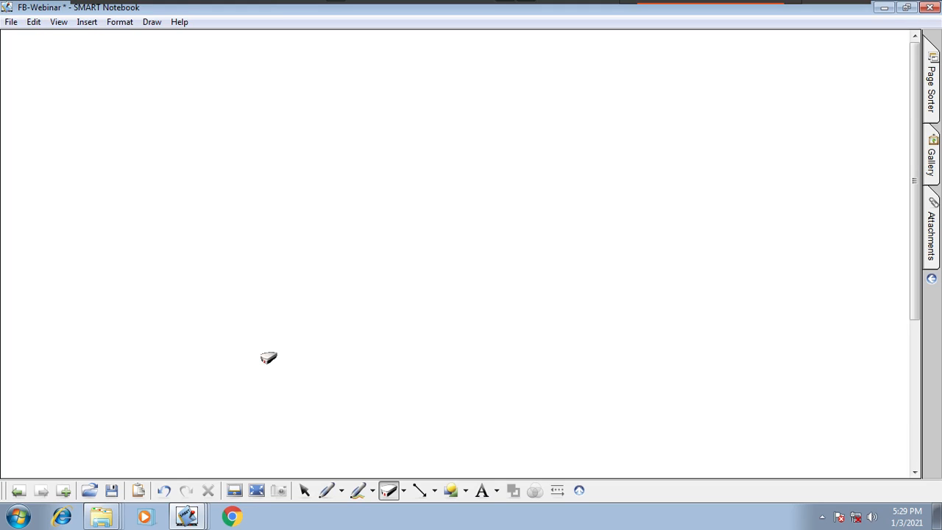
left_click(20, 491)
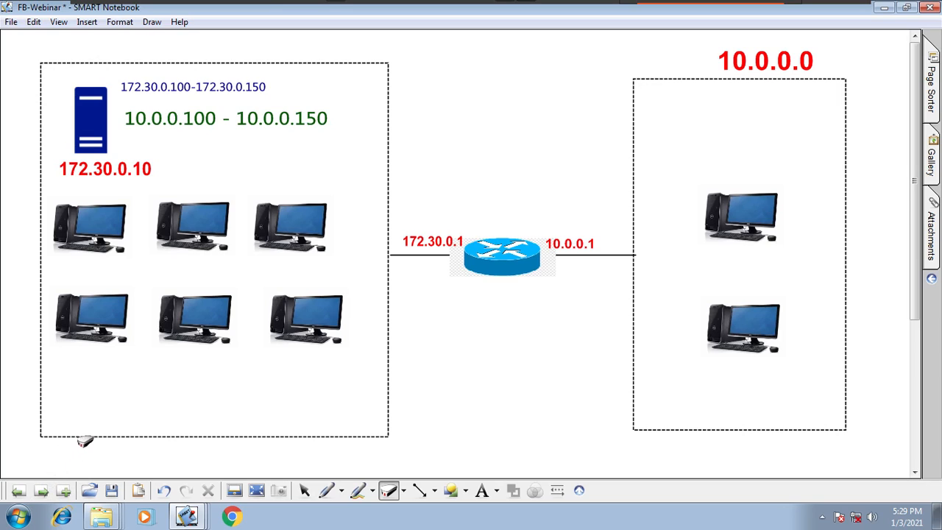
left_click(42, 490)
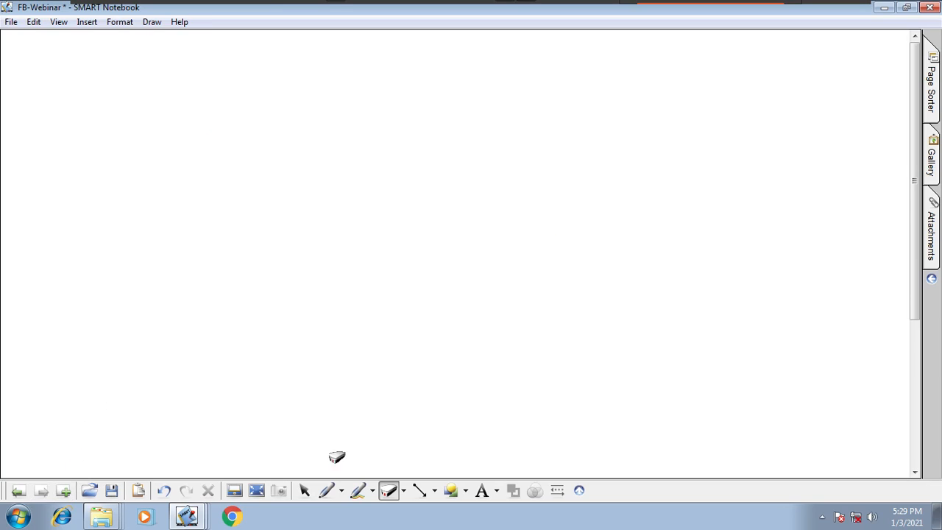
- Draw a tall dashed rectangle along the left side of the blank page for the server network
left_click(466, 491)
left_click(504, 145)
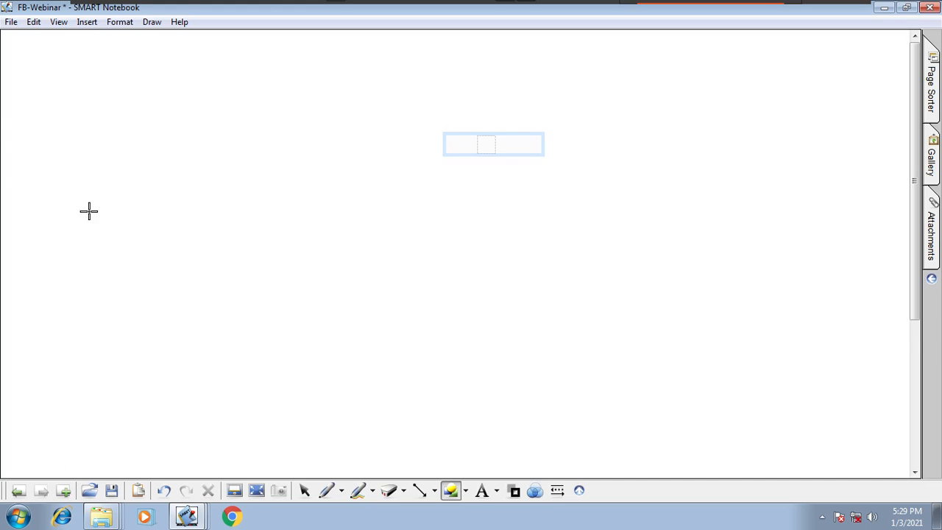
left_click_drag(30, 109, 155, 442)
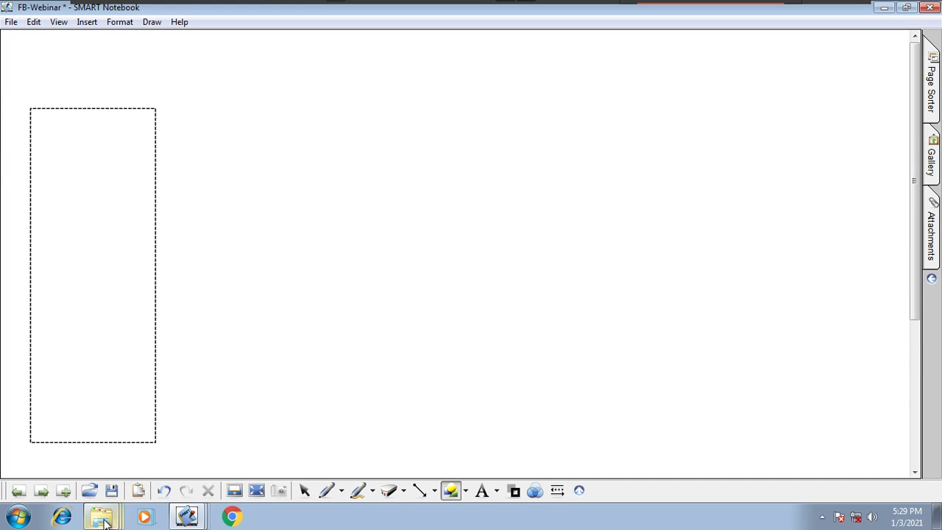
- Insert the desktop, router and server pictures from the gallery's My Content, and shrink the router to a small icon
left_click(932, 170)
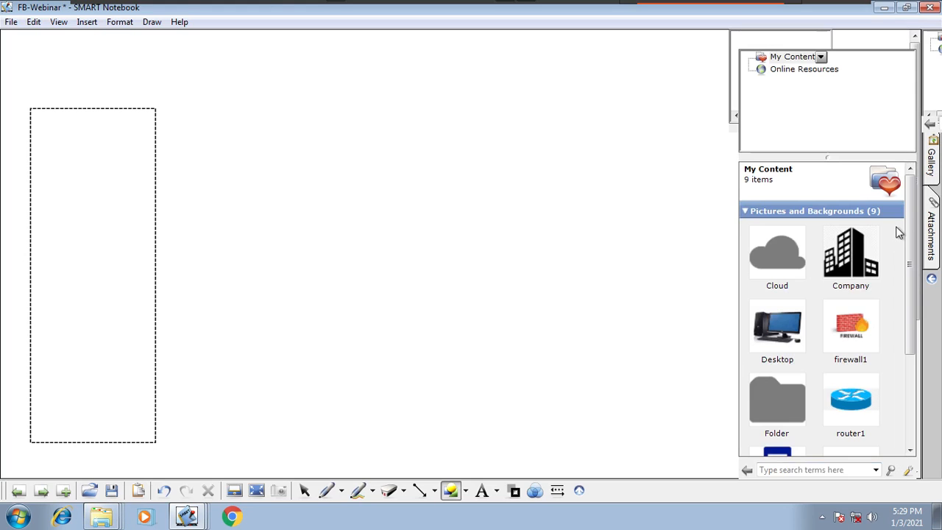
left_click_drag(788, 330, 626, 333)
left_click_drag(850, 399, 511, 249)
left_click(721, 350)
left_click(654, 318)
left_click_drag(717, 336, 555, 176)
left_click_drag(421, 370, 419, 299)
left_click_drag(448, 440, 420, 344)
left_click_drag(638, 394, 434, 187)
left_click_drag(353, 147, 480, 365)
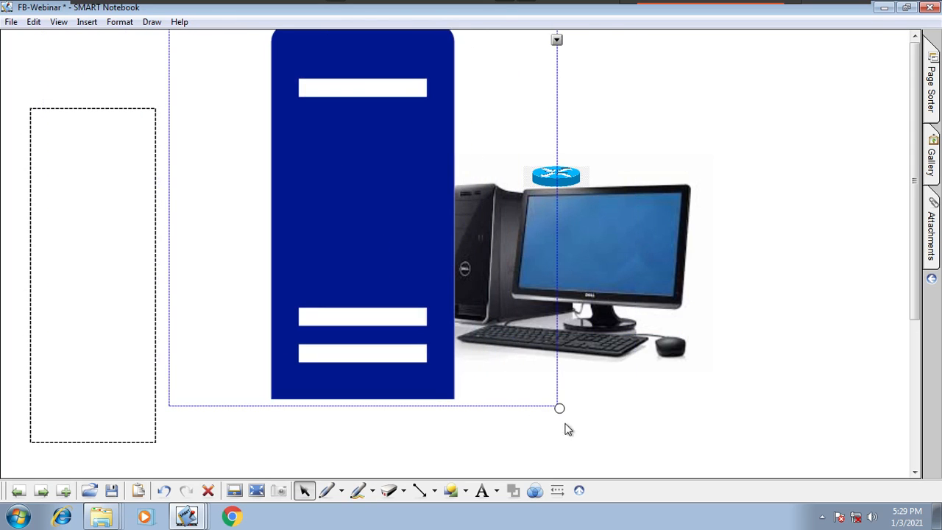
- Shrink the server and desktop pictures, placing the server inside the dashed rectangle and the desktop near the page's right edge
left_click_drag(557, 407, 423, 272)
left_click_drag(375, 147, 87, 159)
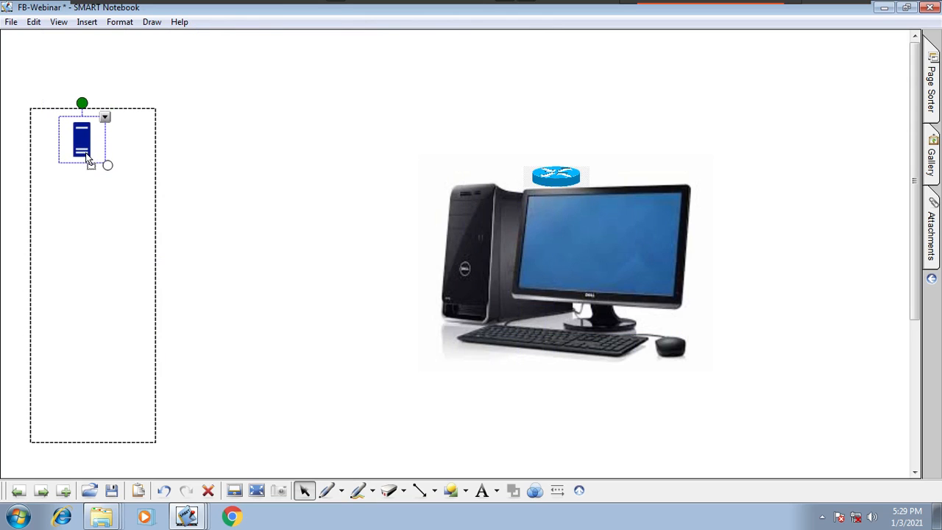
left_click_drag(596, 313, 421, 273)
left_click_drag(547, 340, 309, 161)
left_click_drag(272, 134, 796, 184)
- Draw a dashed rectangle around the desktop picture for the client network
left_click(513, 431)
left_click(453, 491)
left_click_drag(754, 152, 855, 359)
- Duplicate the desktop picture to make three computers stacked vertically inside the client network's rectangle
left_click(304, 491)
left_click(799, 184)
left_click(834, 157)
left_click(784, 170)
mouse_move(812, 239)
left_mouse_down()
mouse_move(783, 272)
mouse_move(795, 309)
left_mouse_up()
left_click(836, 225)
left_click(791, 254)
- Clone the router picture and arrange four routers in a horizontal row between the two dashed rectangles
mouse_move(571, 183)
left_mouse_down()
mouse_move(282, 255)
mouse_move(293, 256)
left_mouse_up()
left_click(322, 235)
left_click(354, 243)
mouse_move(354, 291)
left_mouse_down()
mouse_move(458, 260)
mouse_move(528, 273)
mouse_move(555, 259)
mouse_move(673, 250)
left_mouse_up()
left_click(457, 233)
left_click(479, 240)
left_click(589, 229)
left_click(674, 237)
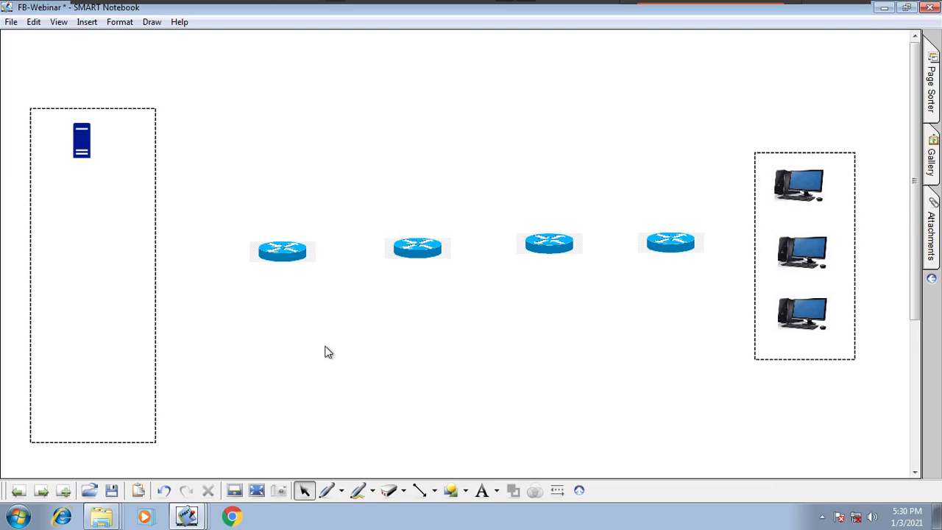
- Handwrite the network address 172.30.0.0/16 above the server network's rectangle
left_click(326, 490)
mouse_move(52, 87)
left_mouse_down()
mouse_move(53, 97)
mouse_move(82, 94)
left_mouse_up()
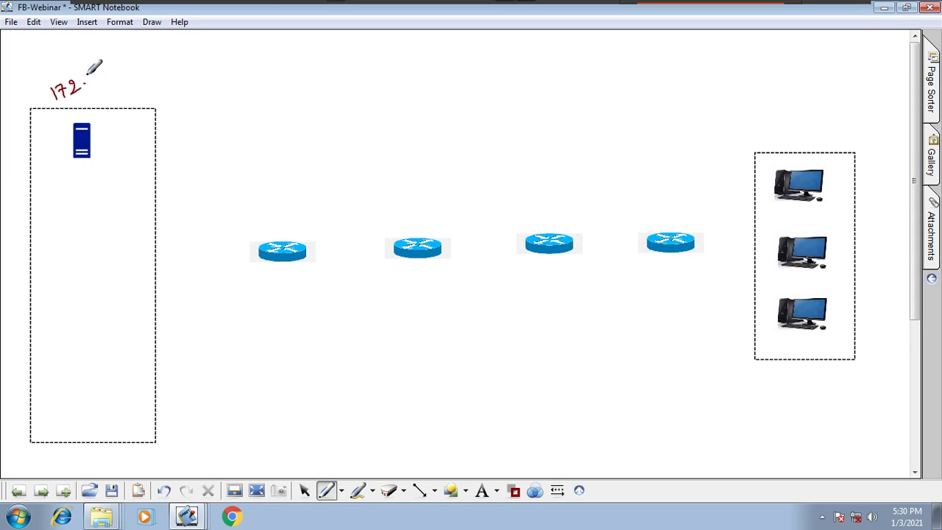
left_click(113, 71)
mouse_move(123, 65)
left_mouse_down()
mouse_move(119, 72)
mouse_move(142, 60)
mouse_move(156, 72)
mouse_move(174, 63)
left_mouse_up()
left_click(132, 67)
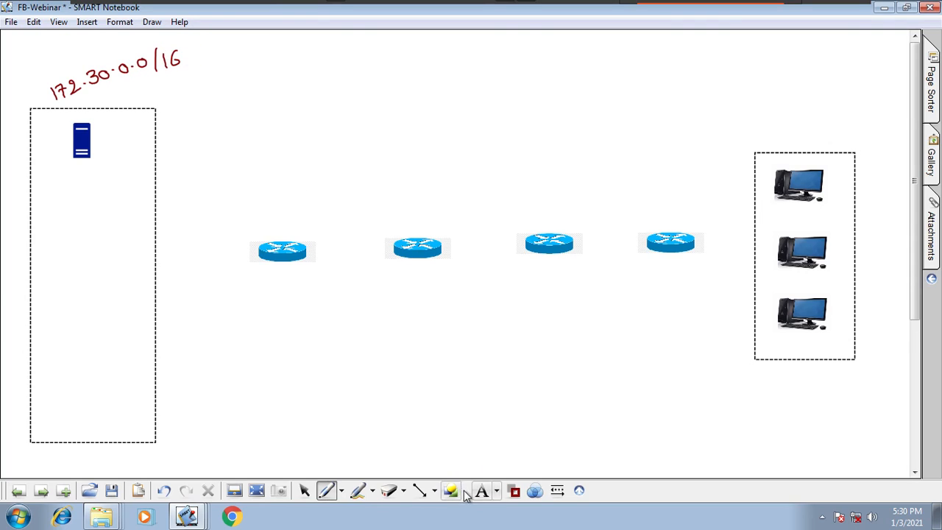
- Connect both networks to the router row with solid black lines, leaving a gap between the second and third routers
left_click(420, 490)
left_click_drag(153, 254, 497, 248)
left_click_drag(573, 242, 754, 242)
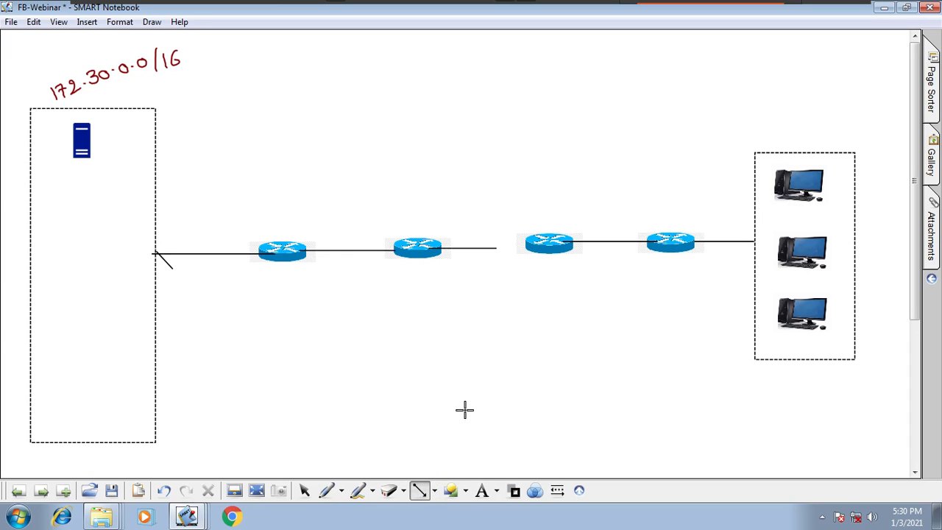
- Label the router links 10, 20, 30 and 40 in blue, and write 40.1 beside the last router's client-side interface
left_click(341, 491)
left_click(382, 289)
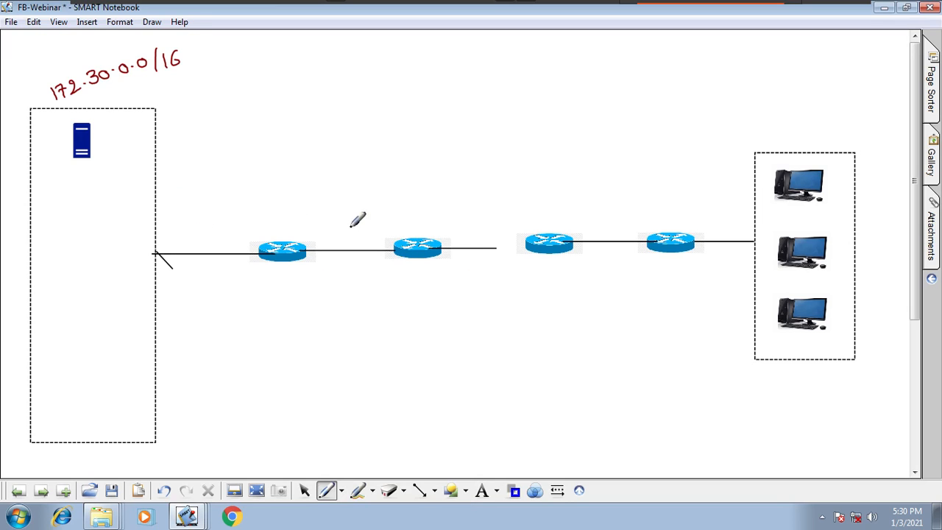
left_click_drag(324, 223, 324, 232)
left_click_drag(337, 222, 336, 223)
left_click_drag(469, 211, 471, 212)
mouse_move(594, 207)
left_mouse_down()
mouse_move(596, 215)
mouse_move(617, 208)
left_mouse_up()
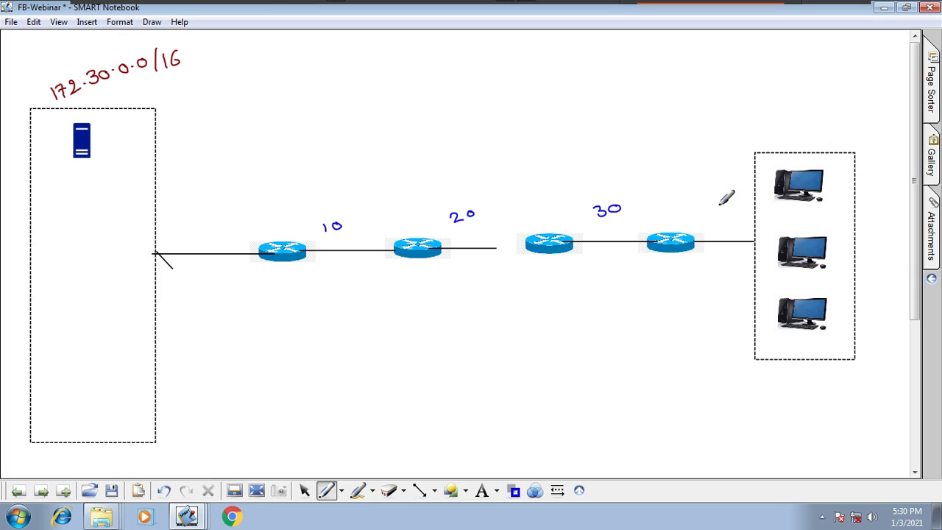
left_click_drag(724, 197, 723, 213)
left_click_drag(736, 202, 734, 202)
left_click_drag(695, 262, 724, 265)
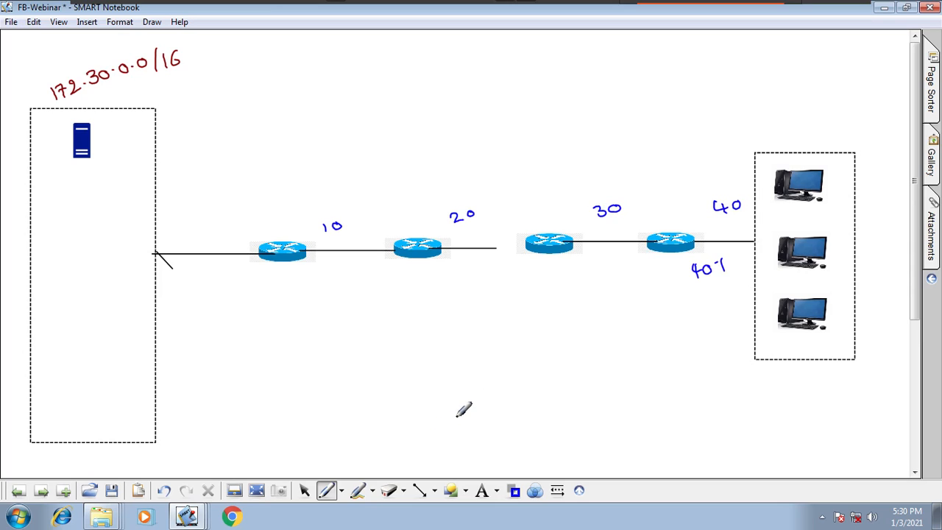
- Draw a black dashed arrow pointing left below the client network and write the source address 0.0.0.0 under its start
left_click(514, 490)
left_click(513, 404)
left_click(421, 491)
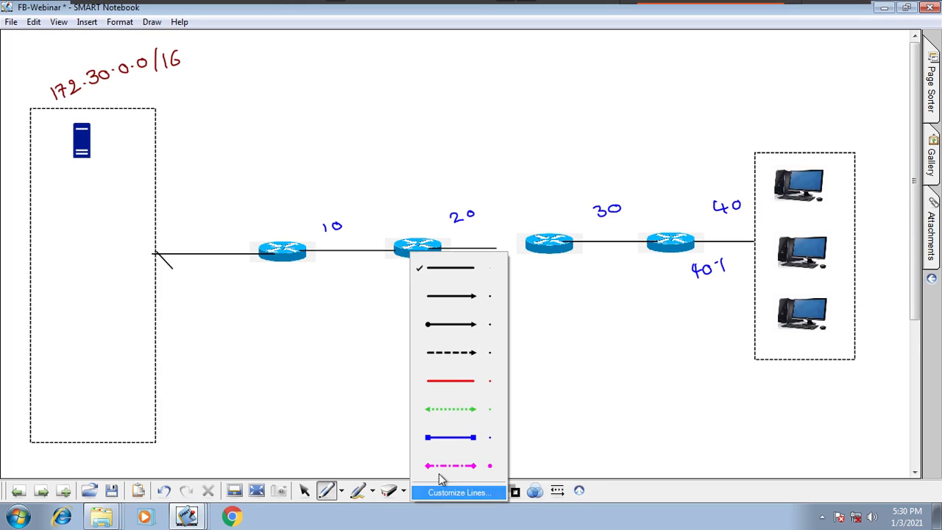
left_click(458, 354)
mouse_move(798, 391)
left_mouse_down()
mouse_move(646, 391)
mouse_move(654, 390)
left_mouse_up()
left_click(343, 490)
left_click(414, 266)
left_click_drag(845, 412, 853, 413)
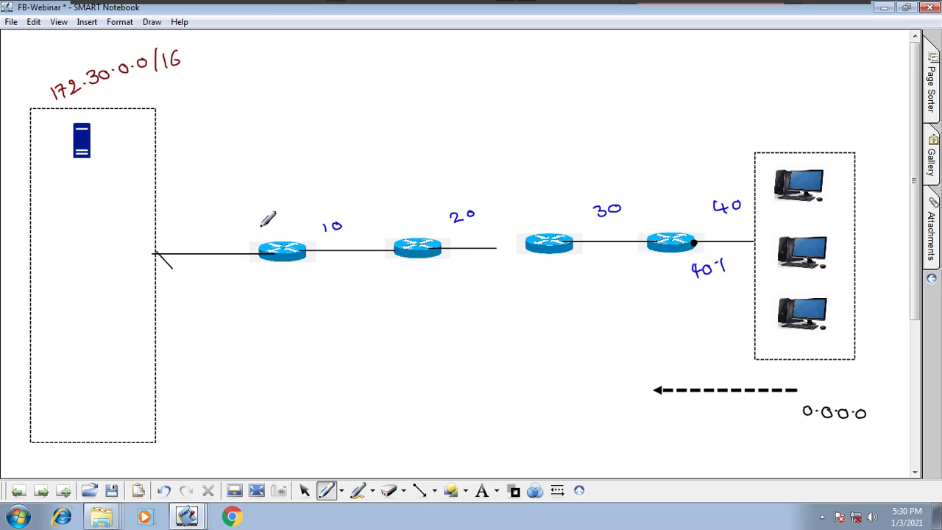
- Label the four routers R1, R2, R3 and R4 in black, from the server side to the client side
left_click_drag(261, 226, 281, 228)
left_click_drag(411, 217, 417, 221)
left_click_drag(418, 214, 429, 221)
left_click_drag(533, 214, 538, 221)
left_click_drag(541, 209, 543, 220)
left_click_drag(649, 210, 657, 219)
left_click_drag(665, 206, 668, 219)
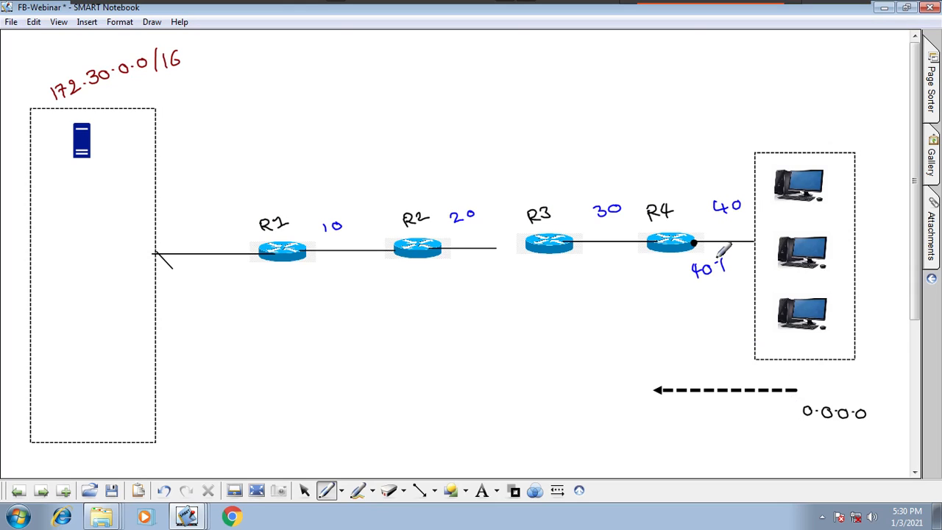
- Mark R4's client-side interface with a dot and write the destination All 255 below the dashed arrow's head
left_click(693, 242)
mouse_move(671, 368)
left_mouse_down()
mouse_move(671, 383)
mouse_move(681, 374)
left_mouse_up()
left_click(163, 490)
left_click_drag(658, 416, 680, 422)
left_click_drag(622, 438, 634, 429)
left_click_drag(641, 417, 646, 434)
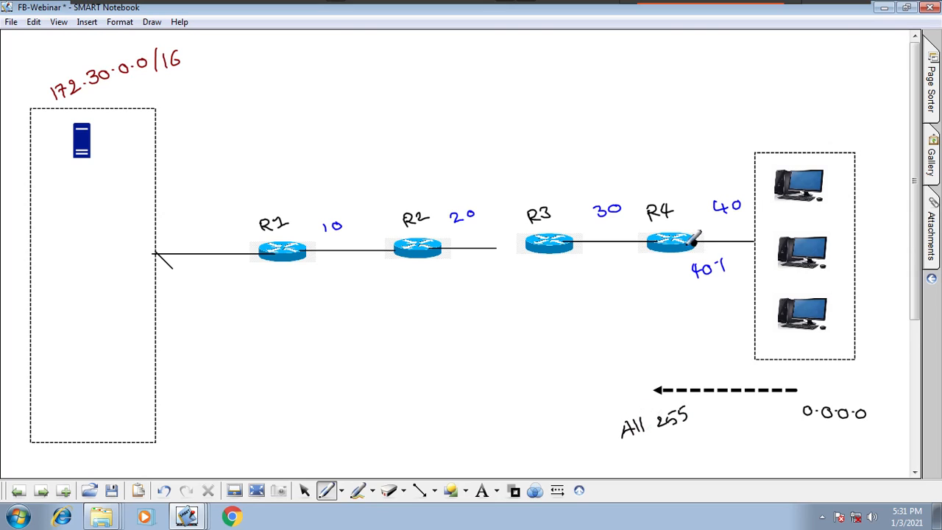
- Box the R4 label in black and point a red arrow from it to an underlined note reading DHCP helper
mouse_move(681, 191)
left_mouse_down()
mouse_move(641, 218)
mouse_move(683, 234)
left_mouse_up()
left_click(513, 491)
left_click(517, 422)
mouse_move(665, 187)
left_mouse_down()
mouse_move(665, 163)
mouse_move(671, 171)
left_mouse_up()
mouse_move(632, 110)
left_mouse_down()
mouse_move(715, 88)
mouse_move(727, 101)
mouse_move(750, 94)
left_mouse_up()
left_click_drag(644, 144, 749, 116)
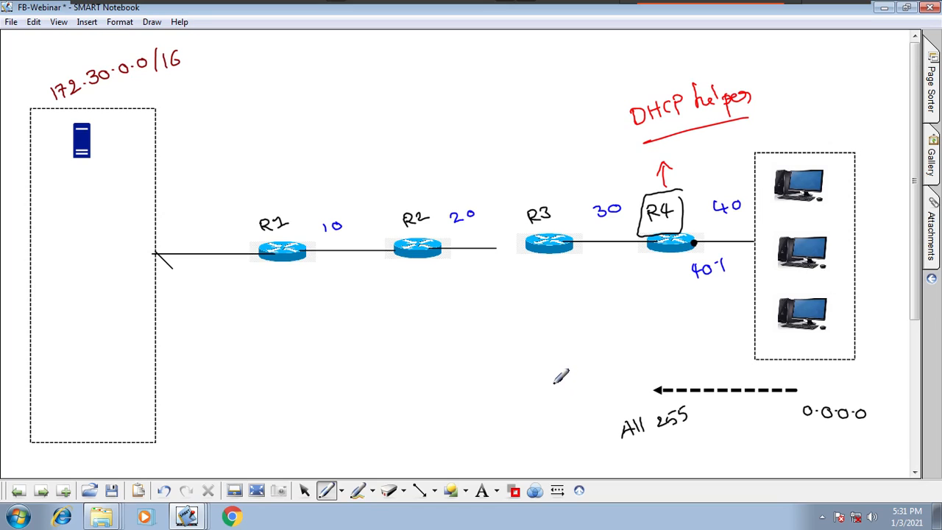
- Add a red mark beside R4's box and red crosses above R3, R2 and R1
left_click_drag(686, 195, 683, 203)
left_click_drag(544, 172, 553, 181)
left_click_drag(396, 185, 404, 193)
left_click_drag(404, 185, 396, 193)
left_click_drag(258, 187, 264, 193)
left_click_drag(269, 187, 262, 199)
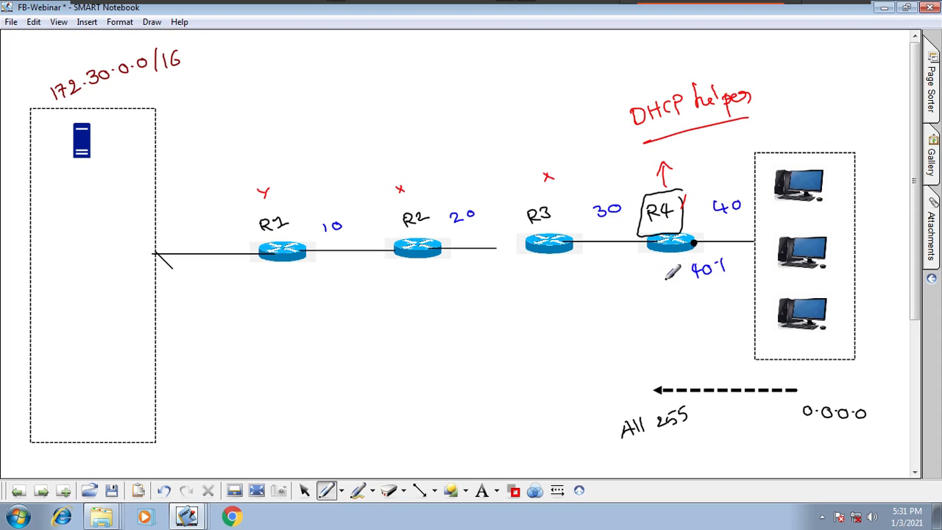
- Write a red D above the black dashed arrow and draw red dashed arrows leading from its head to the server
left_click(419, 490)
left_click(515, 490)
left_click(511, 430)
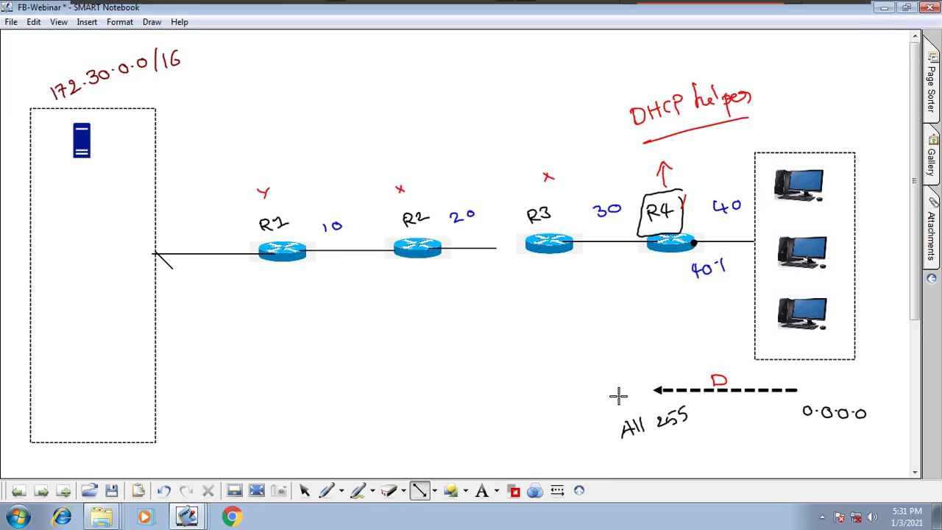
mouse_move(625, 391)
left_mouse_down()
mouse_move(151, 392)
mouse_move(80, 164)
left_mouse_up()
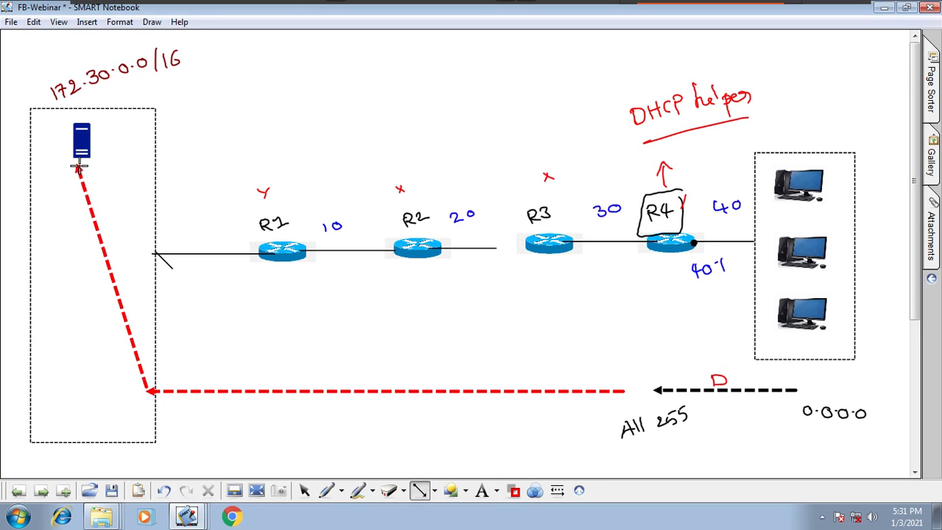
- Sketch a small red packet box below R4 with a brief note inside it
left_click(340, 491)
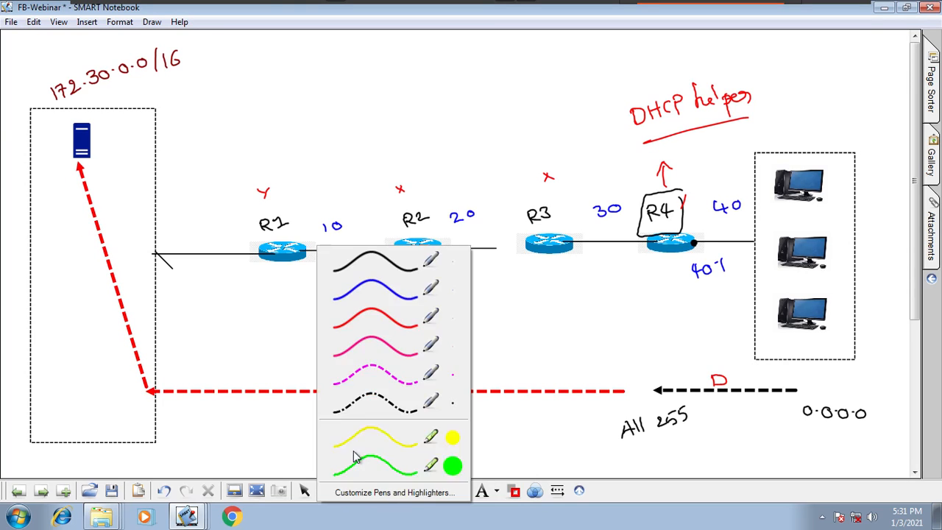
left_click(394, 318)
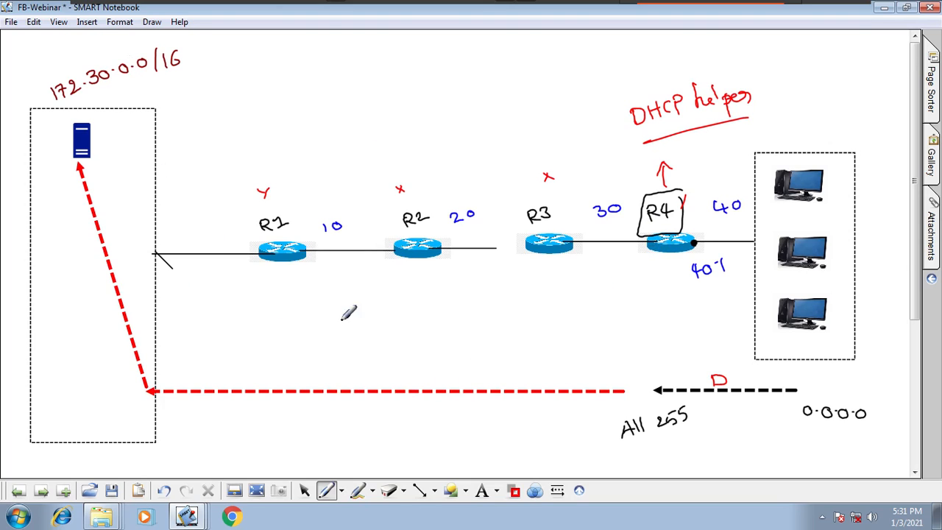
mouse_move(632, 288)
left_mouse_down()
mouse_move(632, 332)
mouse_move(699, 288)
mouse_move(631, 326)
mouse_move(650, 303)
left_mouse_up()
left_click_drag(656, 300, 660, 300)
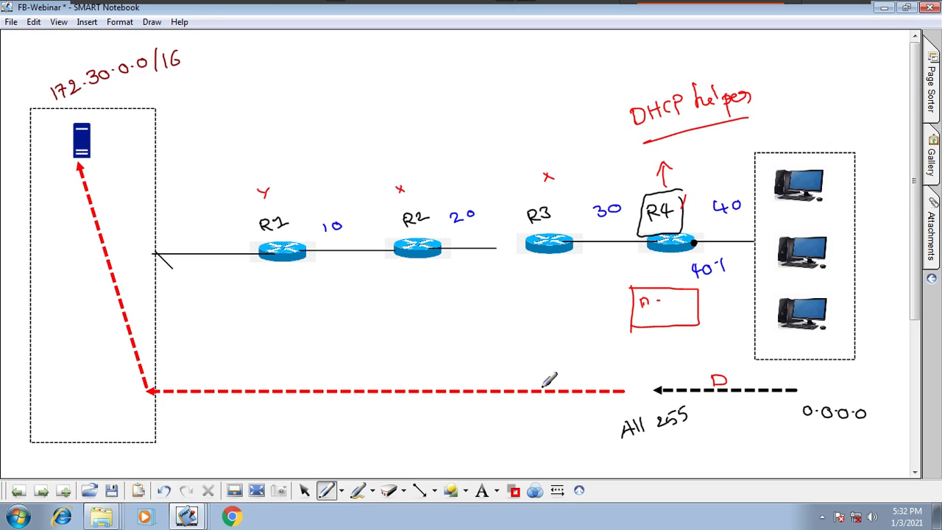
- Label the red dashed path with 40.1 and D, and handwrite the 172.30.0 server address beside its final segment
mouse_move(563, 378)
left_mouse_down()
mouse_move(551, 378)
mouse_move(557, 388)
left_mouse_up()
left_click_drag(572, 375, 588, 387)
left_click(583, 384)
left_click_drag(337, 407, 337, 420)
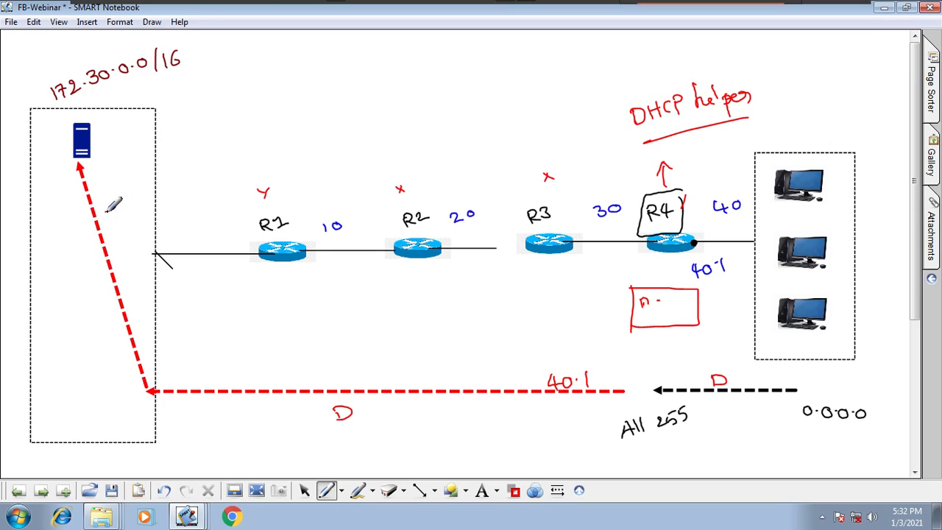
left_click_drag(109, 214, 193, 171)
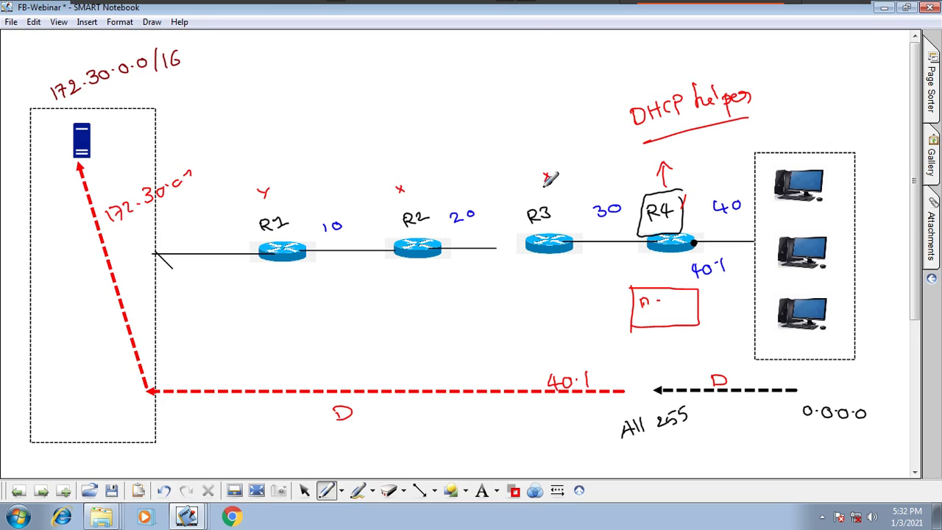
- Box the crosses above R3, R2 and R1 in red, and enclose these three routers in one large red frame
mouse_move(554, 167)
left_mouse_down()
mouse_move(537, 183)
mouse_move(564, 169)
left_mouse_up()
mouse_move(413, 176)
left_mouse_down()
mouse_move(394, 185)
mouse_move(417, 184)
left_mouse_up()
mouse_move(282, 182)
left_mouse_down()
mouse_move(259, 184)
mouse_move(289, 182)
left_mouse_up()
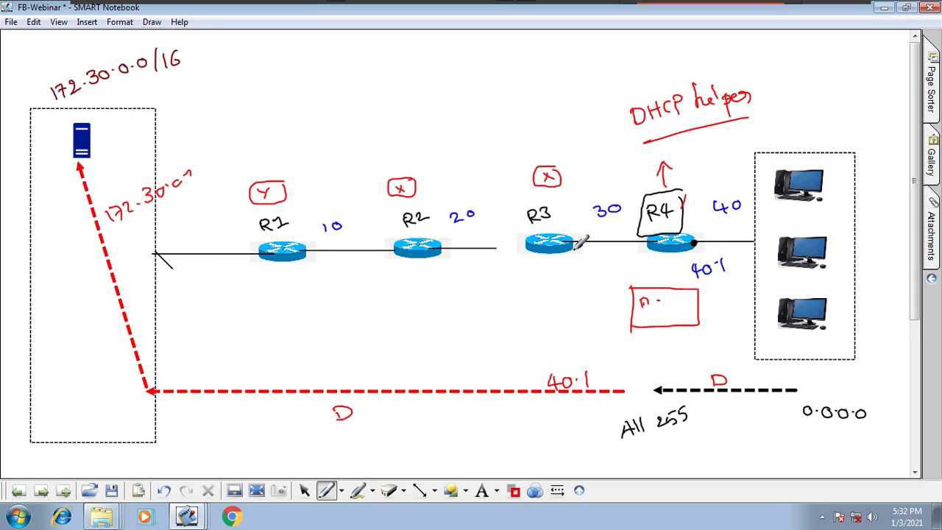
mouse_move(587, 210)
left_mouse_down()
mouse_move(588, 278)
mouse_move(297, 293)
mouse_move(243, 223)
mouse_move(252, 166)
mouse_move(581, 152)
mouse_move(594, 237)
left_mouse_up()
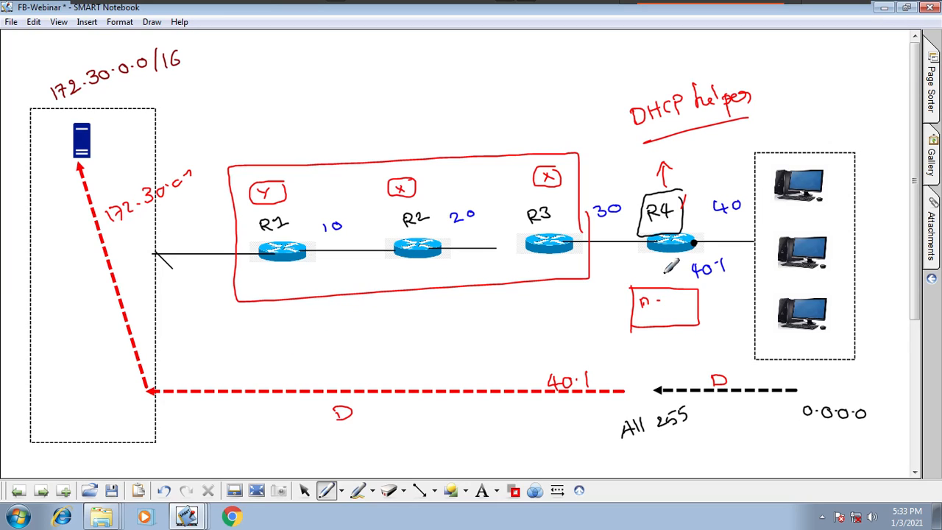
- Draw red crosses below R3, R2 and R1 on the lower edge of the large frame
left_click_drag(548, 276, 559, 289)
left_click_drag(560, 277, 547, 289)
left_click_drag(409, 286, 424, 297)
left_click_drag(425, 286, 411, 298)
left_click_drag(274, 292, 290, 302)
left_click_drag(286, 290, 278, 303)
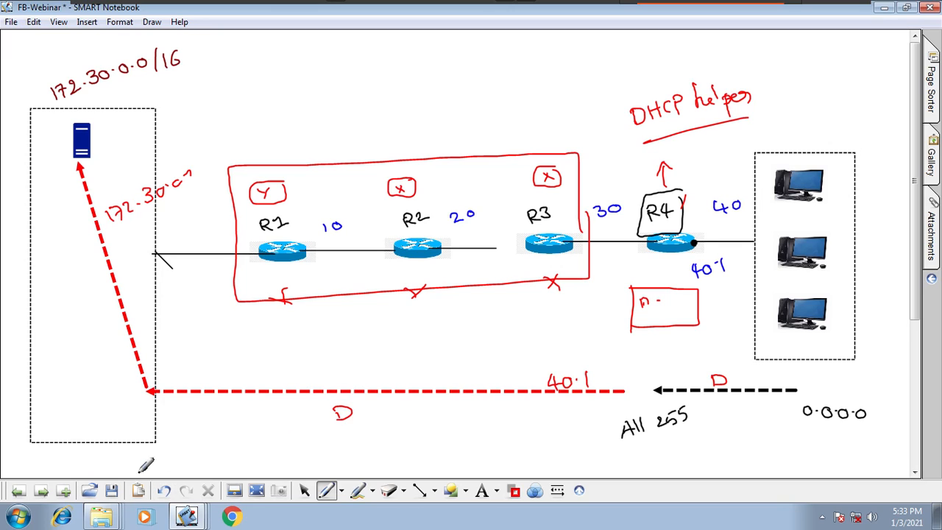
- Insert the switch picture from the gallery on the following blank page, then resize and position it near the centre
left_click(40, 490)
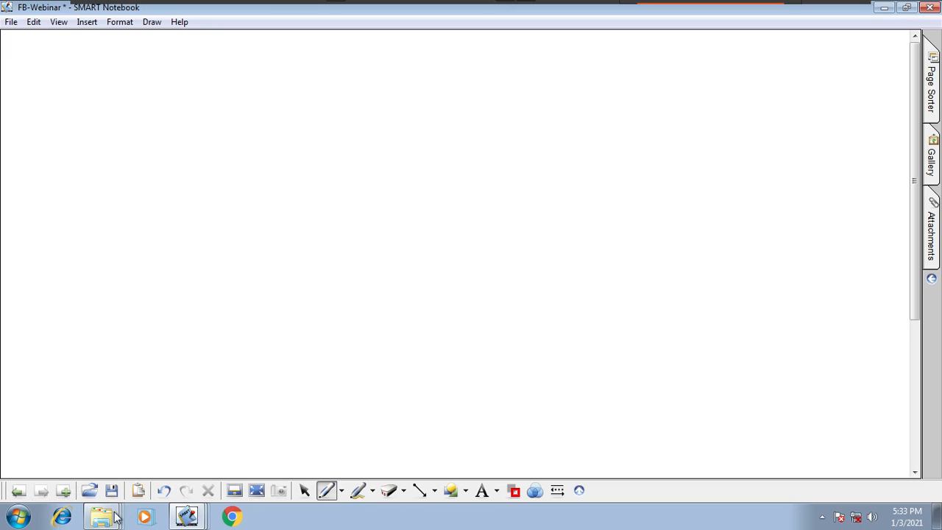
left_click(932, 177)
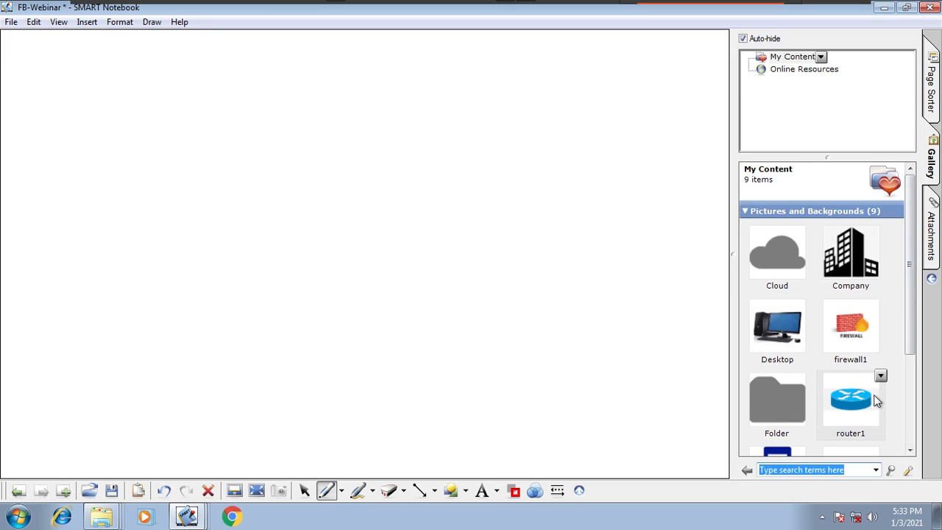
left_click_drag(912, 332, 920, 398)
left_click_drag(850, 368, 387, 380)
left_click_drag(550, 367, 548, 237)
left_click(422, 247)
left_click_drag(452, 231, 560, 305)
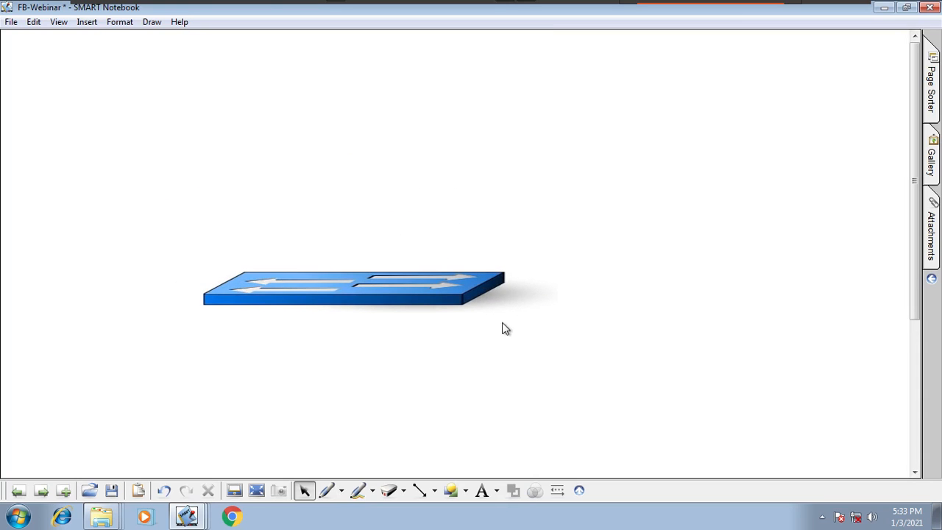
mouse_move(459, 302)
left_mouse_down()
mouse_move(460, 314)
mouse_move(472, 311)
left_mouse_up()
- Draw three dashed rectangles side by side over the switch to divide it into segments
left_click(434, 447)
left_click(467, 497)
left_click(486, 142)
left_click_drag(178, 275, 294, 323)
left_click_drag(300, 272, 389, 323)
left_click_drag(397, 269, 513, 322)
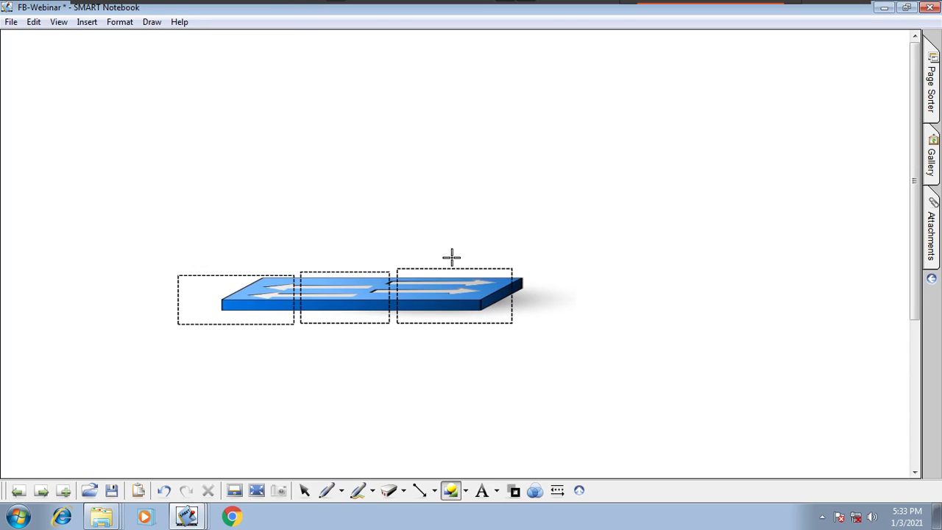
- Sketch a black box-shaped server above the switch and connect it with a line to the switch's first segment
left_click(341, 490)
left_click(353, 287)
mouse_move(152, 118)
left_mouse_down()
mouse_move(153, 158)
mouse_move(192, 143)
mouse_move(159, 153)
left_mouse_up()
left_click_drag(187, 112, 200, 97)
mouse_move(146, 111)
left_mouse_down()
mouse_move(198, 95)
mouse_move(183, 154)
mouse_move(230, 277)
left_mouse_up()
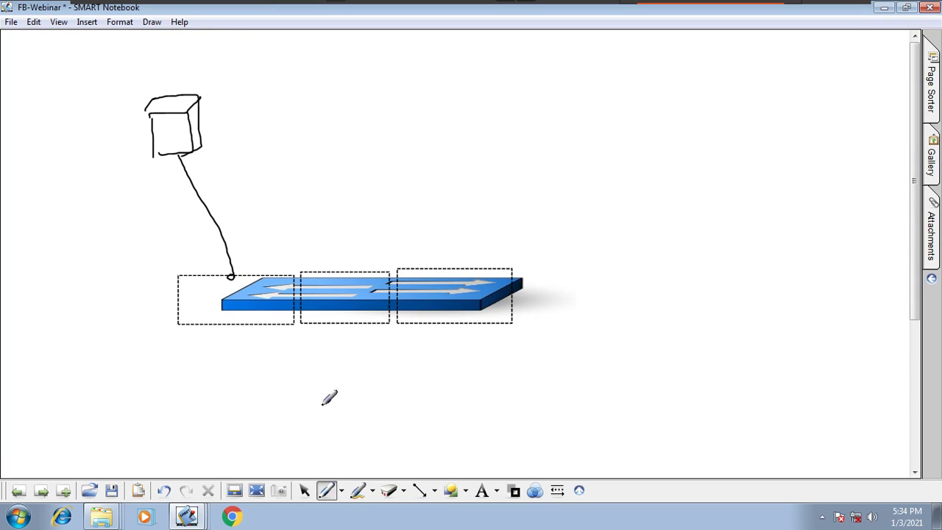
- Draw a black arrow pointing right from the switch and handwrite S/W - DHCP at its tip
mouse_move(526, 282)
left_mouse_down()
mouse_move(582, 281)
mouse_move(585, 295)
mouse_move(618, 289)
mouse_move(631, 314)
mouse_move(656, 286)
mouse_move(727, 294)
left_mouse_up()
left_click_drag(711, 287, 742, 294)
left_click_drag(748, 277, 747, 287)
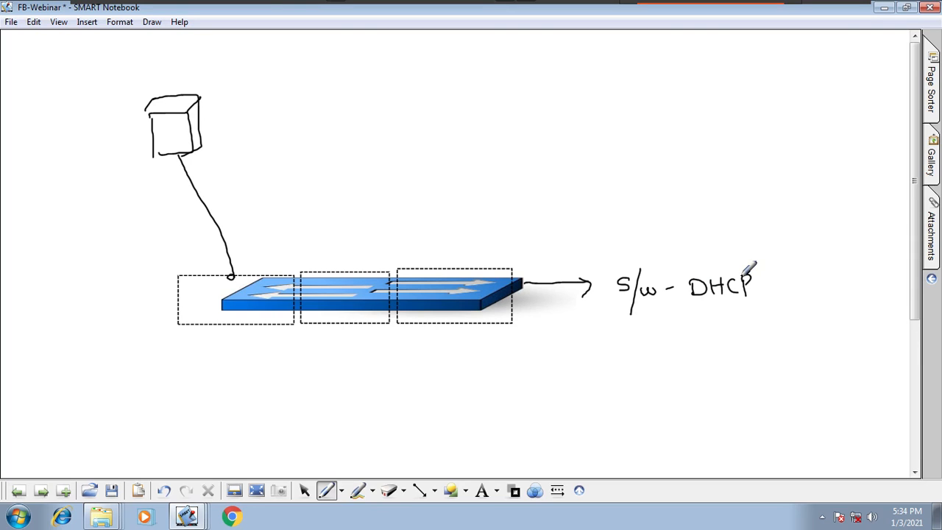
- Box the word DHCP in the handwritten label in black and cross out the server in dark red
mouse_move(681, 313)
left_mouse_down()
mouse_move(761, 302)
mouse_move(774, 248)
mouse_move(679, 316)
left_mouse_up()
left_click(513, 491)
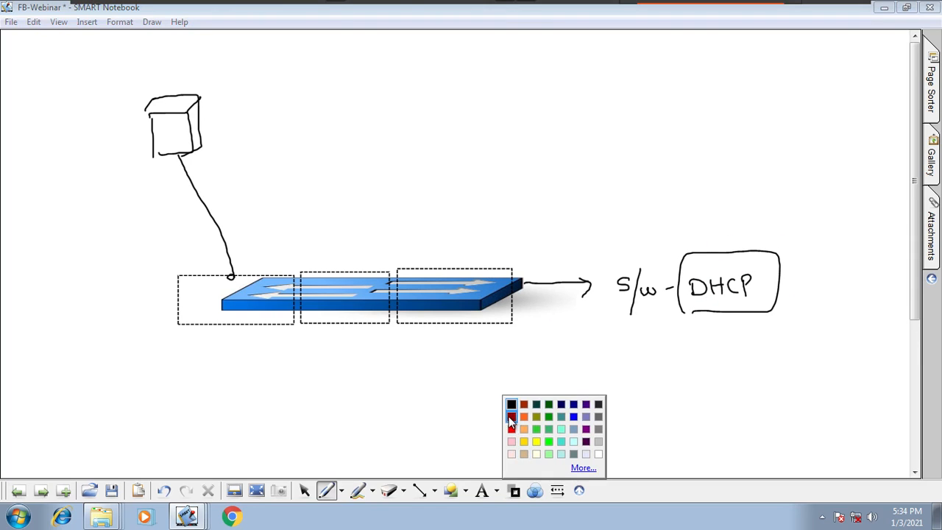
left_click(513, 420)
left_click_drag(221, 78, 128, 196)
left_click_drag(92, 89, 248, 161)
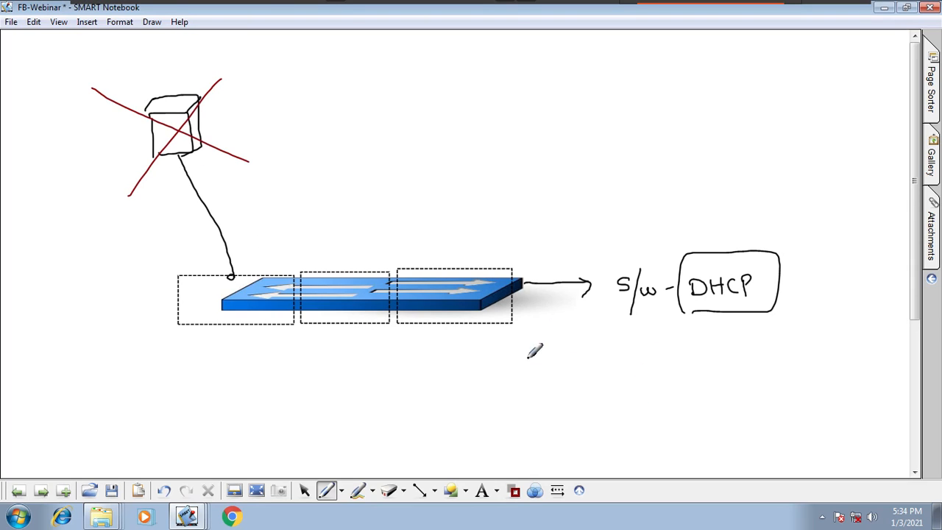
- Undo the server's cross-out, the box around DHCP, and the S/W - DHCP label with its arrowhead
left_click(164, 491)
left_click(164, 491)
left_click(163, 491)
left_click(163, 491)
left_click(164, 491)
left_click(164, 491)
- In dark red, handwrite W-DHCP above the server and label the three switch segments V 10, V20 and V30
mouse_move(110, 80)
left_mouse_down()
mouse_move(120, 92)
mouse_move(133, 75)
mouse_move(144, 79)
left_mouse_up()
left_click_drag(149, 73, 196, 63)
left_click_drag(234, 360, 235, 366)
left_click_drag(248, 356, 213, 359)
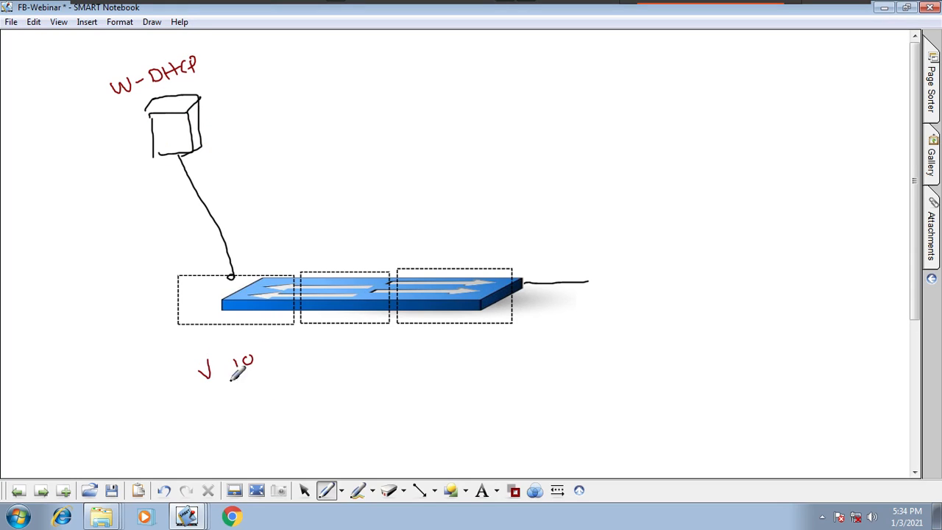
left_click_drag(321, 348, 343, 357)
left_click_drag(352, 349, 355, 349)
left_click_drag(451, 342, 462, 342)
mouse_move(471, 343)
left_mouse_down()
mouse_move(479, 340)
mouse_move(474, 354)
left_mouse_up()
left_click_drag(491, 340, 490, 341)
- Draw red boxes around the V20 and V30 labels below the switch
left_click(513, 490)
left_click(510, 412)
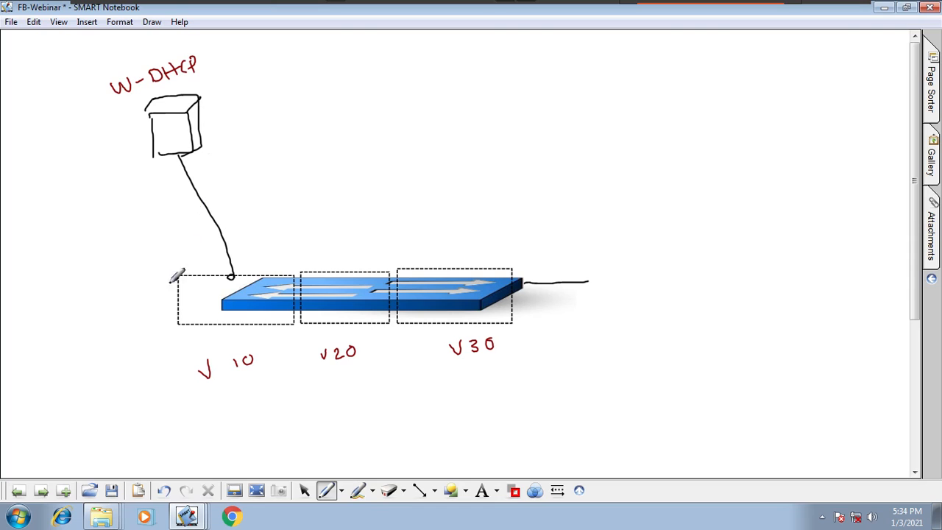
mouse_move(311, 335)
left_mouse_down()
mouse_move(313, 368)
mouse_move(373, 330)
mouse_move(310, 334)
left_mouse_up()
mouse_move(427, 333)
left_mouse_down()
mouse_move(525, 366)
mouse_move(422, 318)
left_mouse_up()
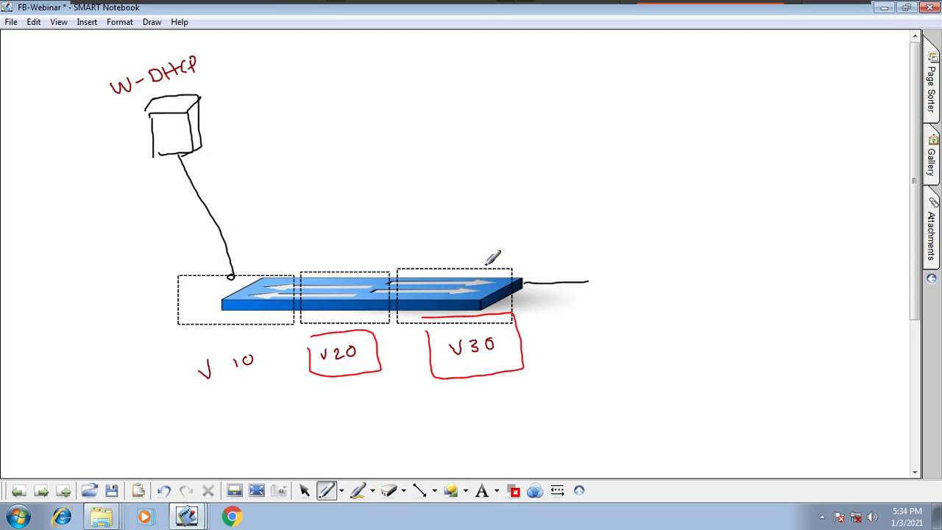
- Draw blue arcs linking the neighbouring switch segments and mark a blue dot at the switch's right end
left_click(341, 491)
left_click(378, 292)
mouse_move(433, 75)
left_mouse_down()
mouse_move(430, 104)
mouse_move(426, 77)
mouse_move(460, 89)
mouse_move(455, 105)
left_mouse_up()
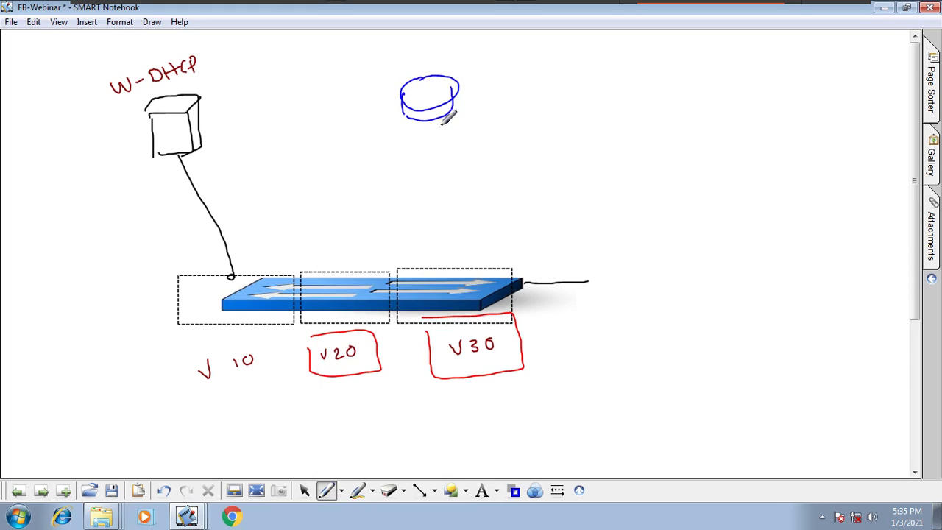
left_click(163, 490)
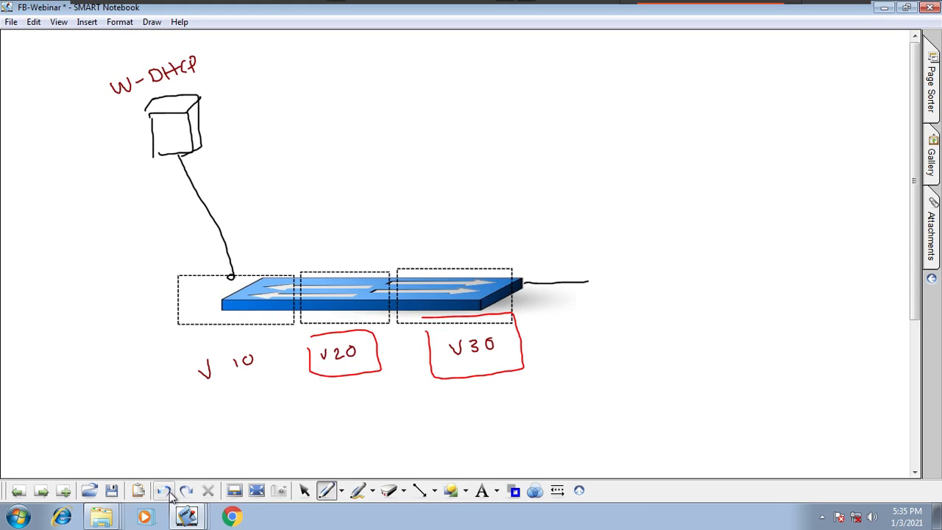
left_click(521, 286)
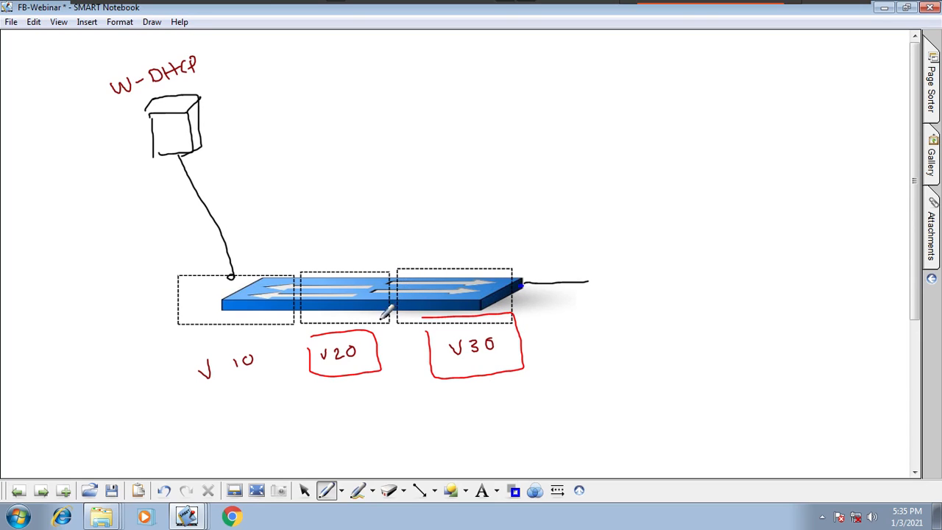
left_click_drag(276, 273, 308, 271)
mouse_move(373, 269)
left_mouse_down()
mouse_move(408, 256)
mouse_move(417, 268)
left_mouse_up()
- Circle the switch's right end in red, draw an arrow up and right from it, and handwrite R and DH-H beside it
left_click(515, 491)
left_click(497, 415)
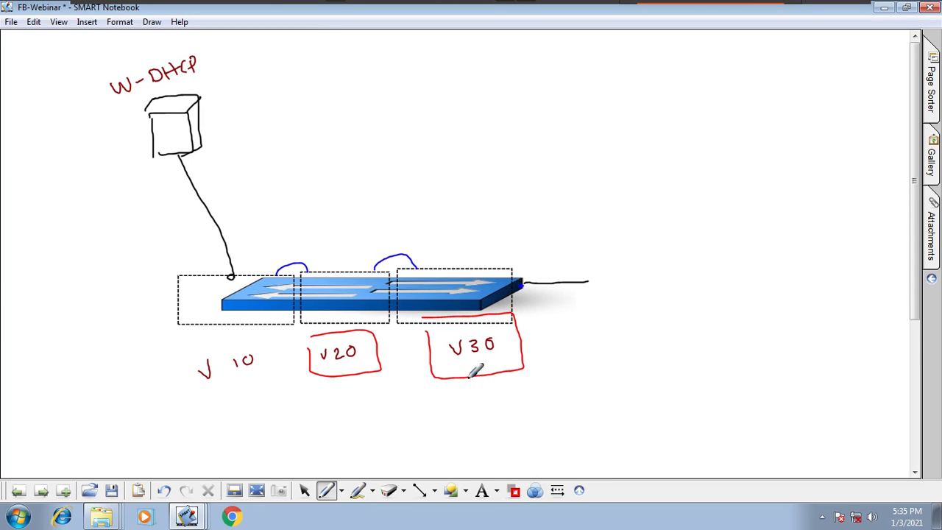
mouse_move(580, 248)
left_mouse_down()
mouse_move(587, 259)
mouse_move(608, 254)
left_mouse_up()
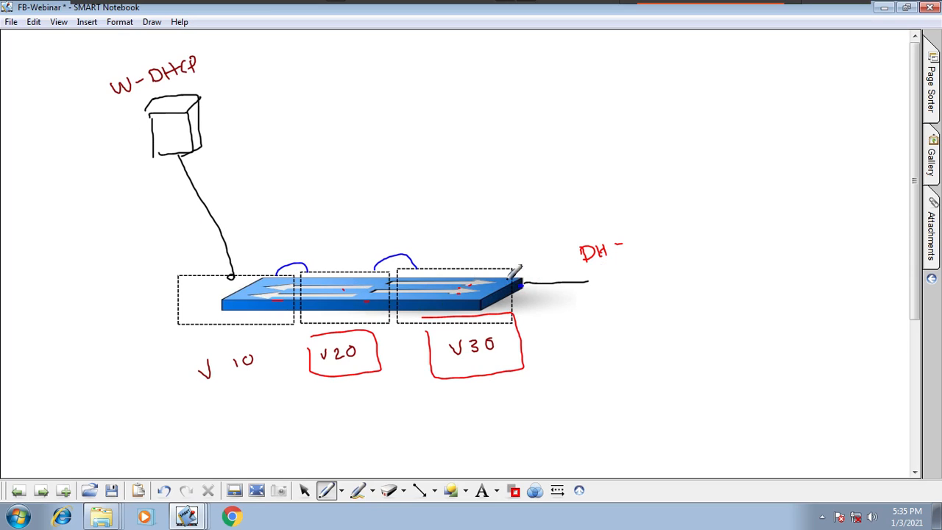
mouse_move(534, 279)
left_mouse_down()
mouse_move(531, 292)
mouse_move(531, 275)
mouse_move(571, 220)
left_mouse_up()
mouse_move(549, 224)
left_mouse_down()
mouse_move(570, 219)
mouse_move(568, 236)
mouse_move(608, 198)
mouse_move(629, 240)
left_mouse_up()
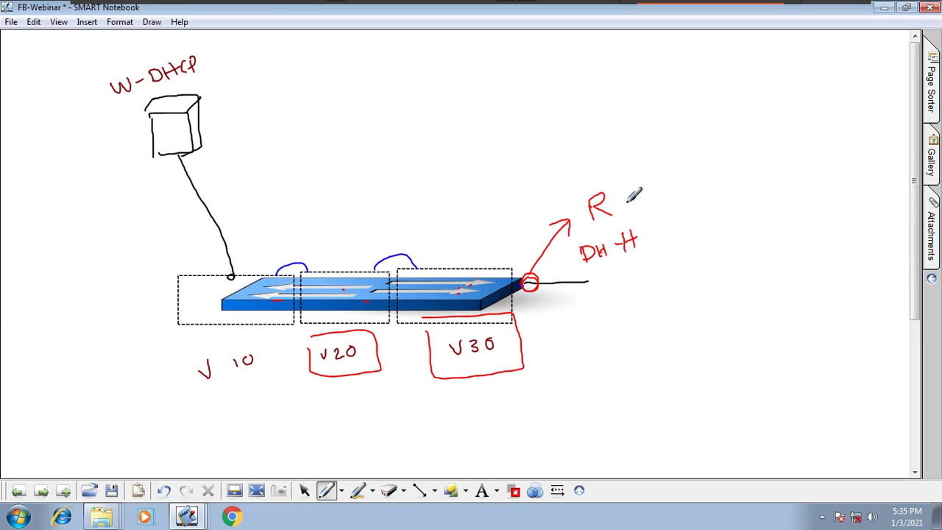
- Insert the router1 picture from the gallery, then resize and place it above the middle of the switch
left_click(513, 491)
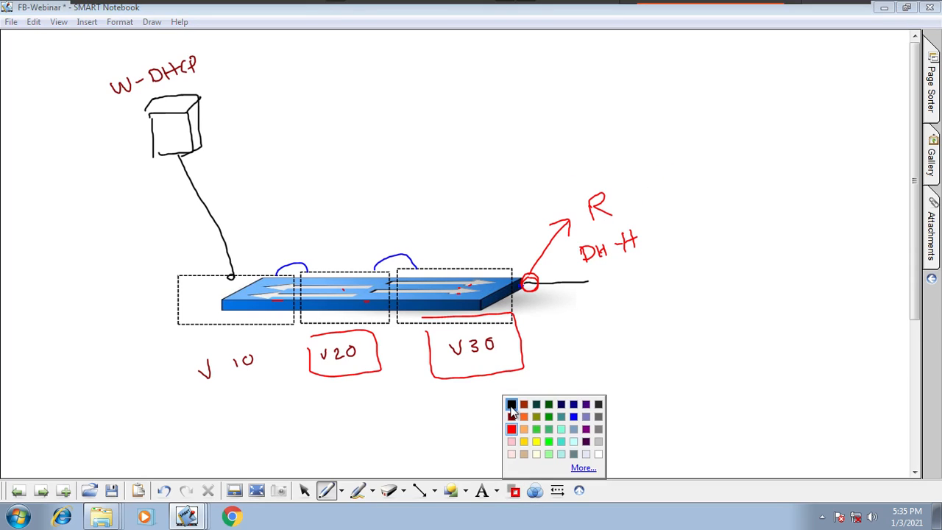
left_click(512, 407)
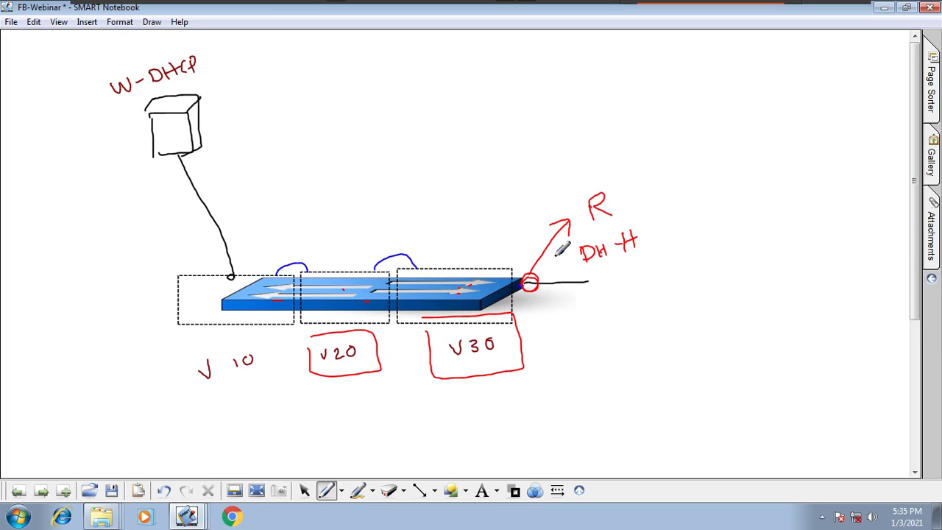
left_click(931, 175)
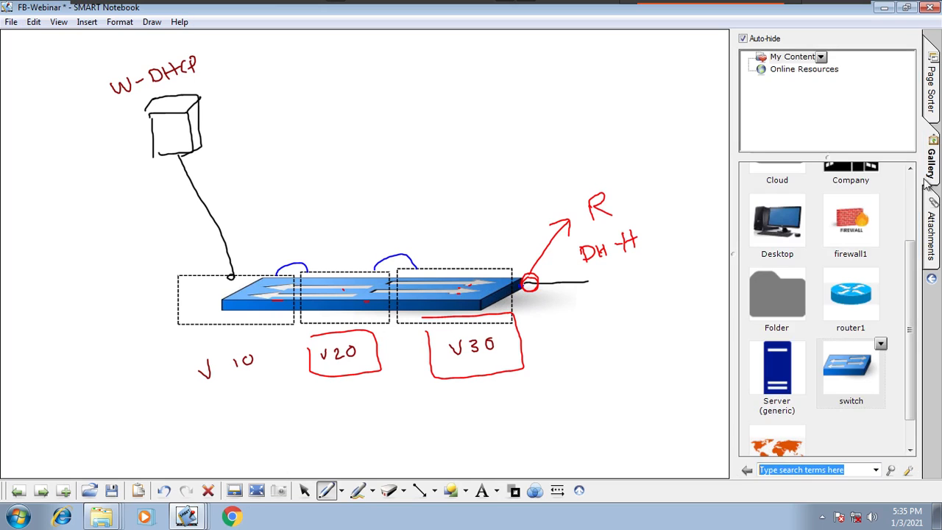
left_click_drag(852, 298, 439, 181)
left_click_drag(641, 258, 458, 79)
left_click(491, 115)
- Connect the router to the switch with a straight vertical black line
left_click(421, 492)
left_click(453, 273)
left_click_drag(393, 100, 395, 264)
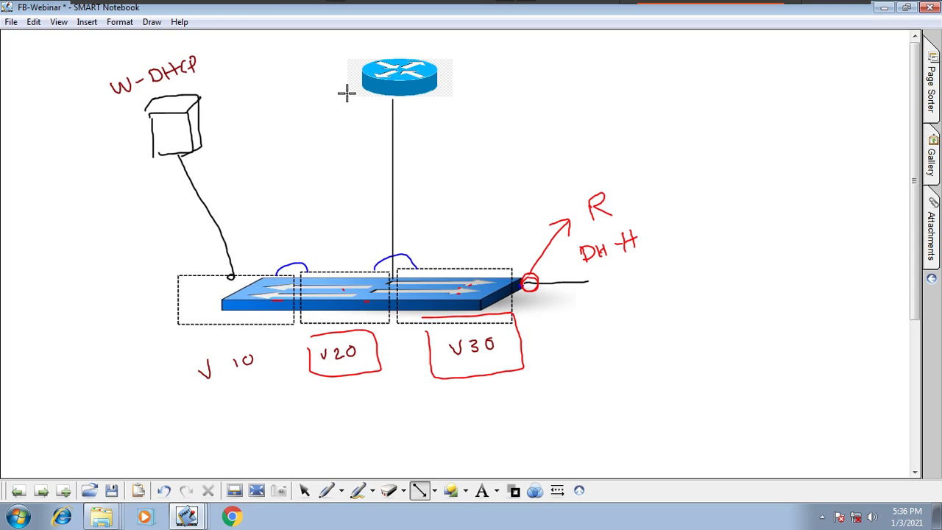
- Draw blue client lines extending down from the switch's V30 segment
left_click(341, 491)
left_click(394, 289)
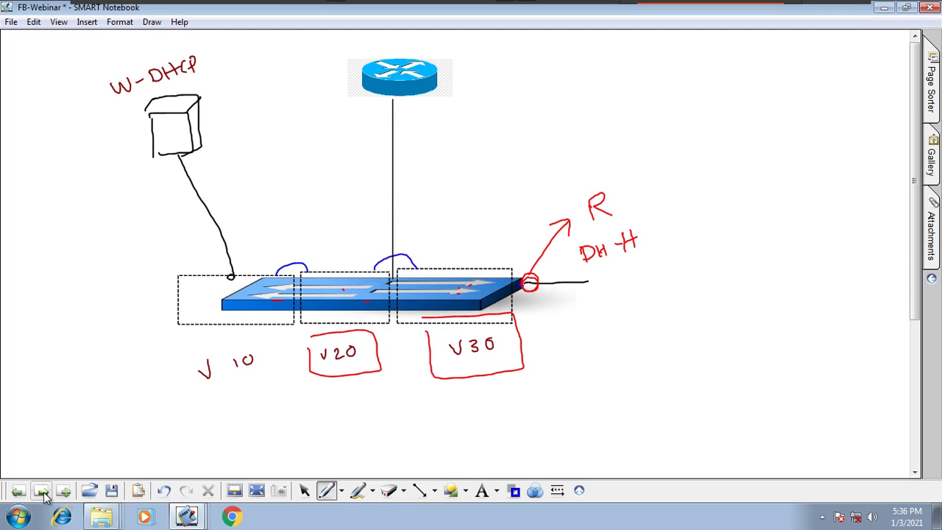
left_click(20, 491)
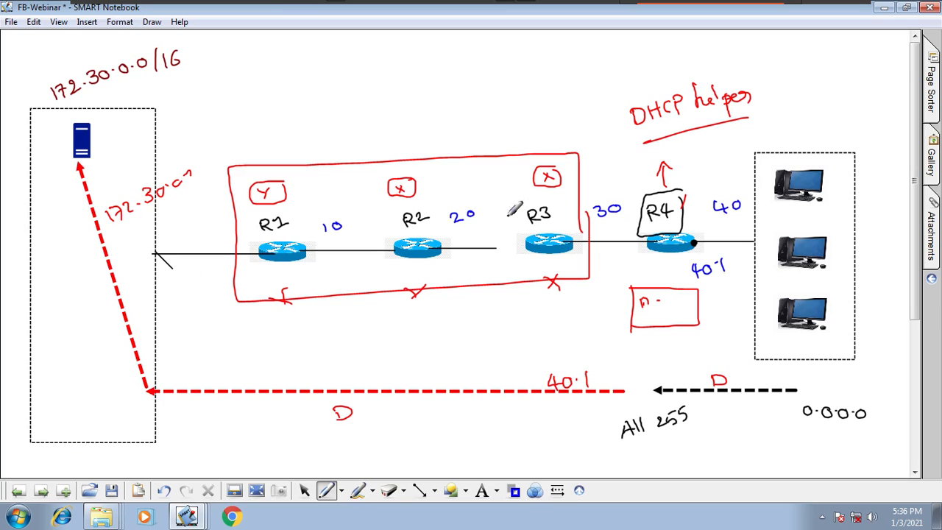
left_click(42, 491)
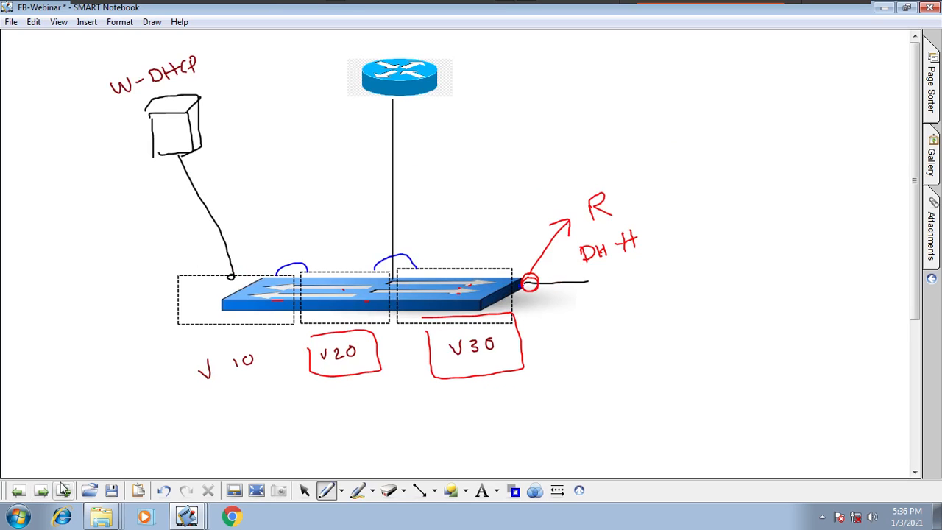
left_click(467, 332)
left_click_drag(414, 331, 406, 417)
left_click_drag(468, 333, 461, 410)
- Trace a blue path from the V30 clients through the router to the W-DHCP server, and circle the router
mouse_move(488, 318)
left_mouse_down()
mouse_move(512, 390)
mouse_move(555, 383)
mouse_move(541, 352)
mouse_move(427, 316)
mouse_move(404, 94)
mouse_move(377, 247)
mouse_move(243, 303)
mouse_move(174, 140)
left_mouse_up()
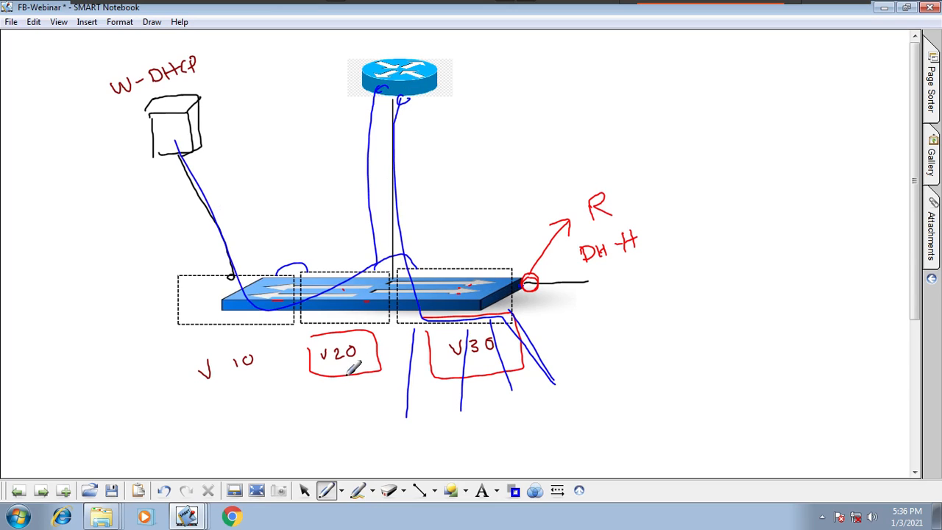
mouse_move(459, 58)
left_mouse_down()
mouse_move(343, 59)
mouse_move(431, 33)
left_mouse_up()
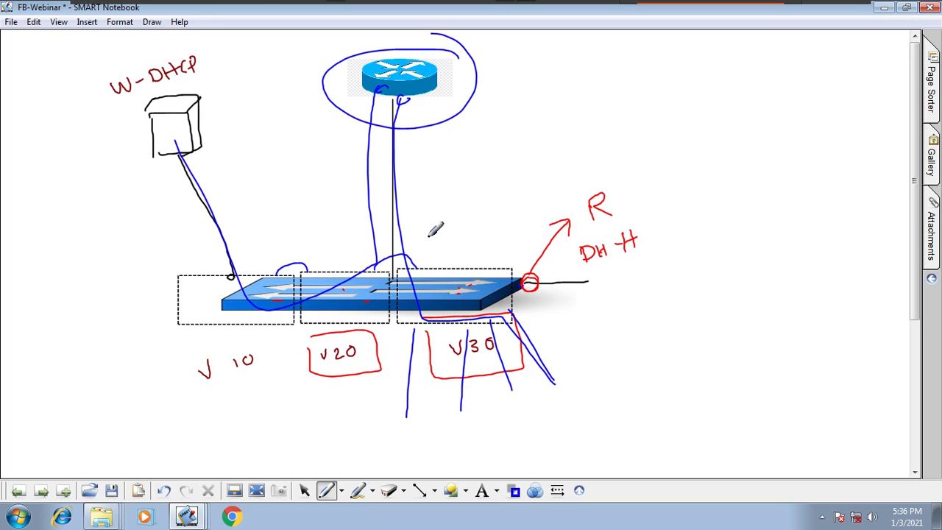
- On the preceding page with the four routers, mark router R1 with a small blue cross
left_click(19, 491)
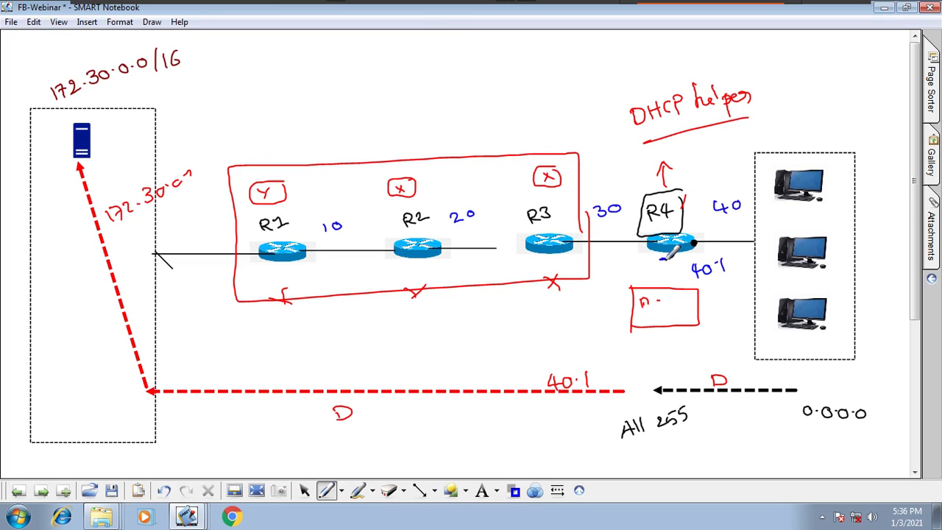
left_click_drag(283, 258, 292, 268)
left_click_drag(292, 258, 283, 269)
- Draw a blue box beside the server in the 172.30.0.0/16 network and cross the server out
mouse_move(95, 124)
left_mouse_down()
mouse_move(99, 150)
mouse_move(141, 110)
mouse_move(75, 118)
mouse_move(94, 131)
left_mouse_up()
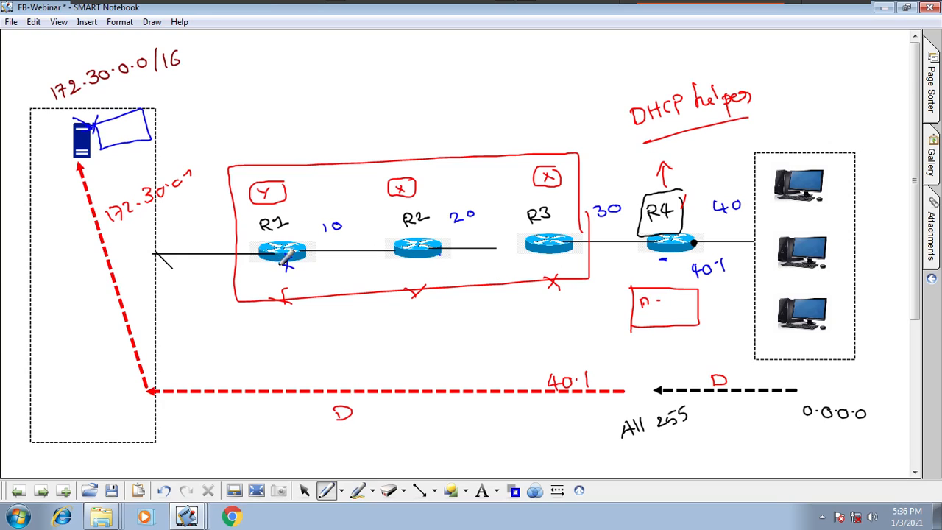
left_click_drag(118, 109, 53, 171)
left_click_drag(47, 111, 133, 142)
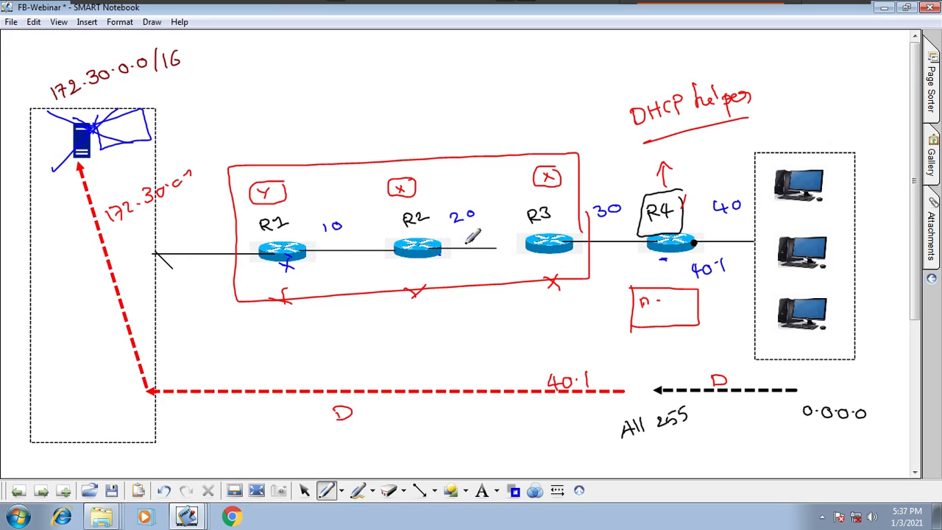
left_click(560, 256)
- On the switch diagram page, draw a dashed magenta line from the router toward the upper right
left_click(41, 491)
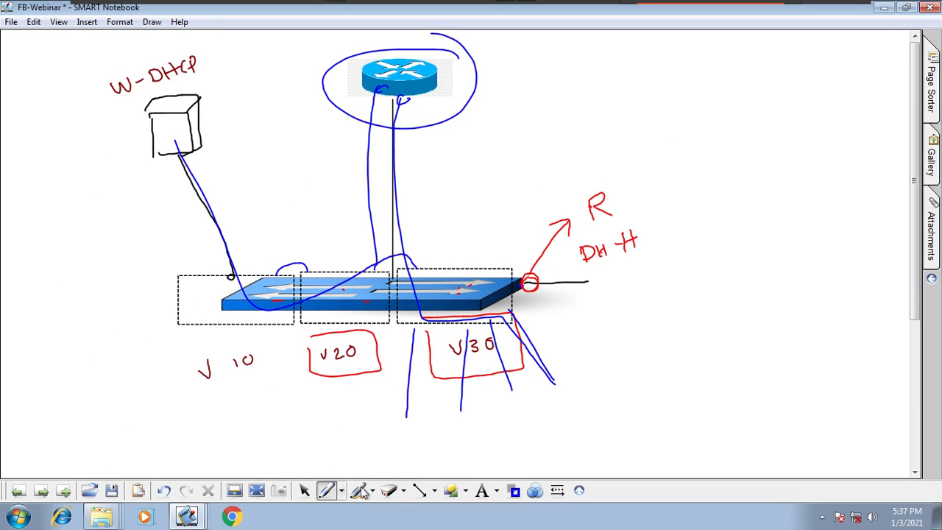
left_click(390, 491)
left_click(410, 480)
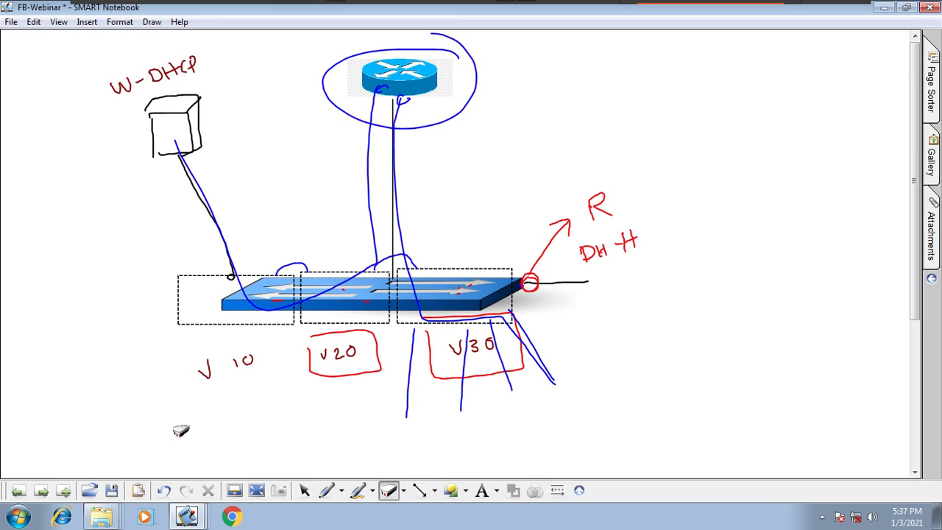
left_click(343, 491)
left_click(398, 374)
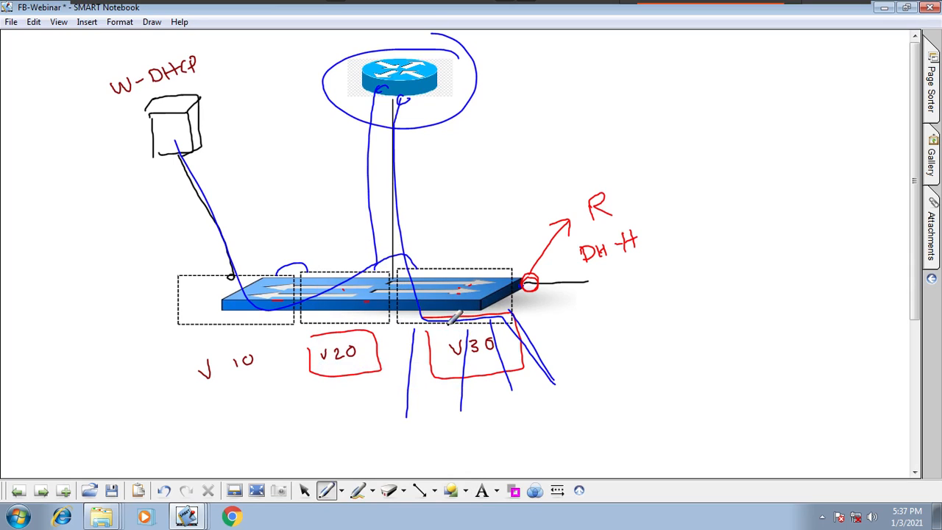
left_click_drag(437, 73, 508, 52)
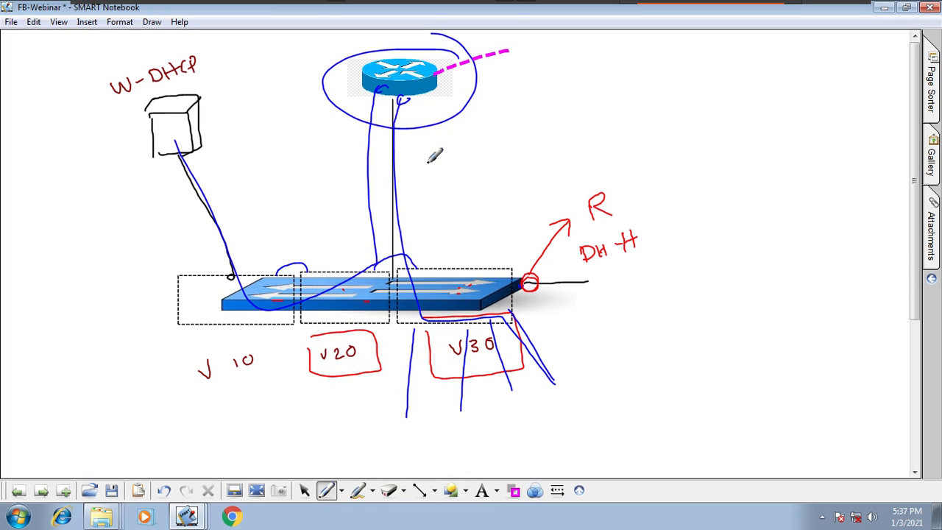
- In black, handwrite DH beside the dashed line and add short strokes around the router's top edge
left_click(343, 491)
left_click(390, 261)
mouse_move(504, 78)
left_mouse_down()
mouse_move(513, 66)
mouse_move(507, 79)
left_mouse_up()
left_click_drag(515, 64, 533, 65)
left_click_drag(332, 56, 338, 64)
left_click_drag(359, 52, 421, 56)
left_click_drag(444, 42, 440, 53)
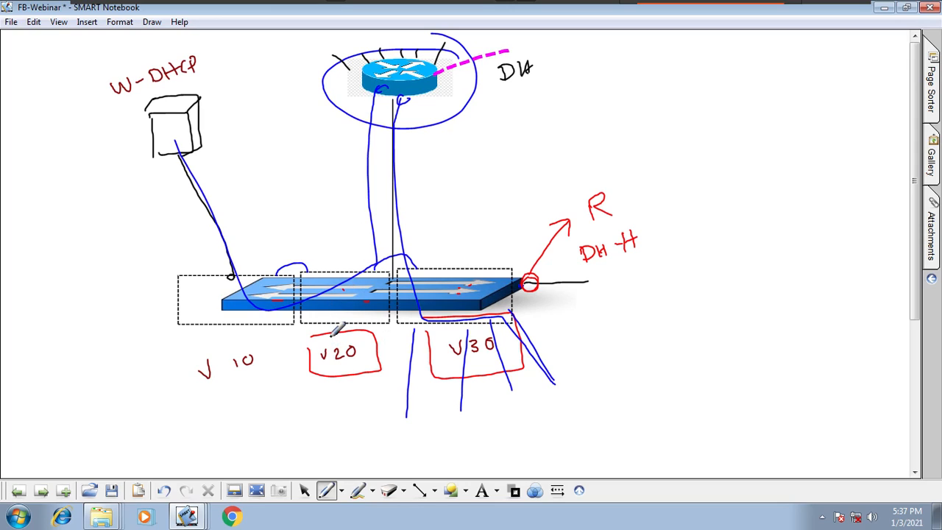
- Draw a black frame around the W-DHCP server and strike the server through with a long diagonal line
mouse_move(219, 178)
left_mouse_down()
mouse_move(237, 46)
mouse_move(96, 199)
mouse_move(212, 177)
left_mouse_up()
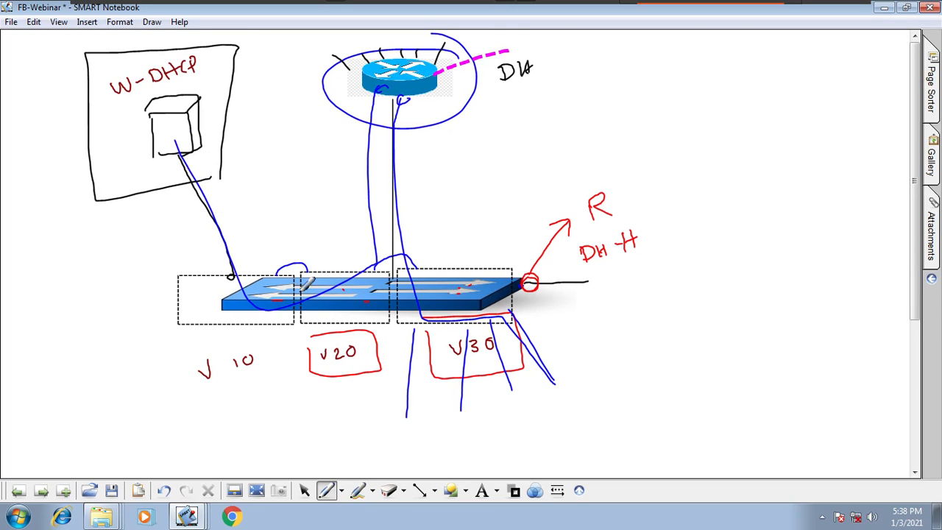
left_click(432, 100)
left_click_drag(214, 81, 14, 200)
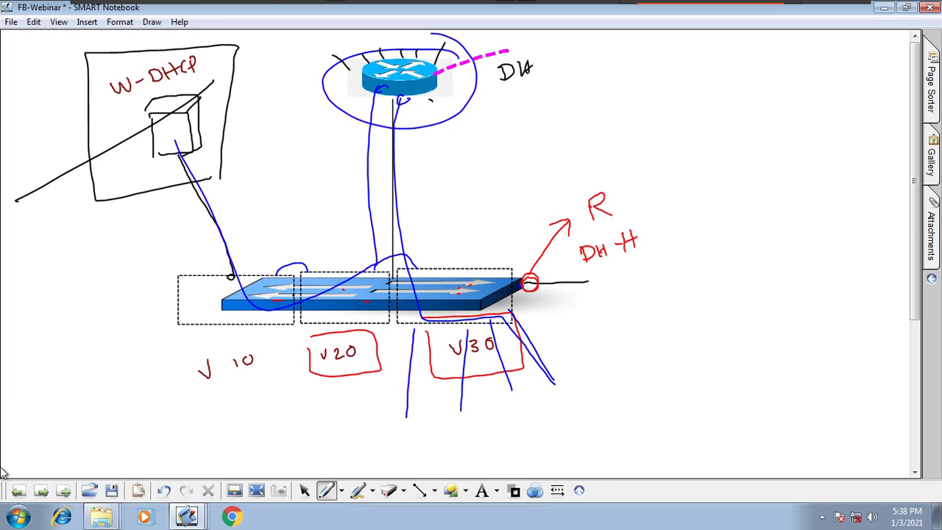
- Add a blank page to the notebook and switch to the Windows Server 2012 R2 virtual machine
left_click(62, 491)
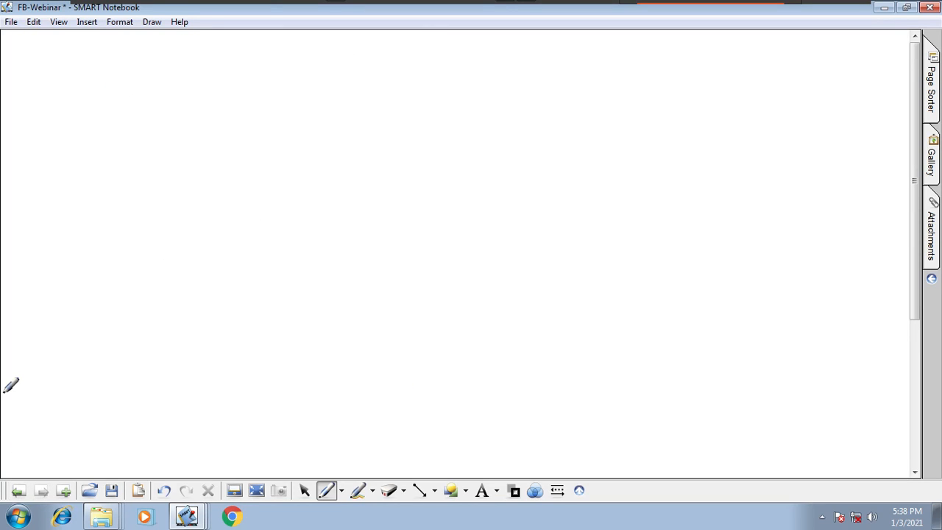
mouse_move(410, 5)
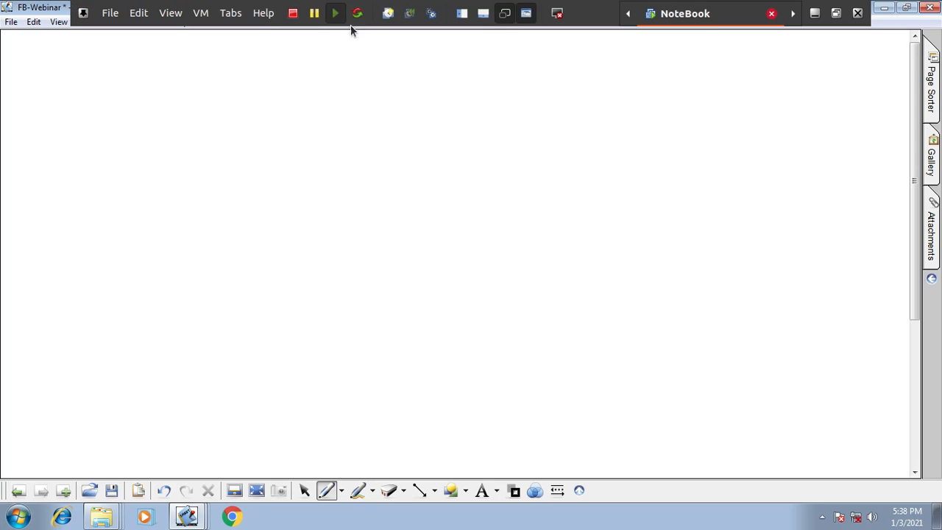
left_click(228, 16)
left_click(263, 89)
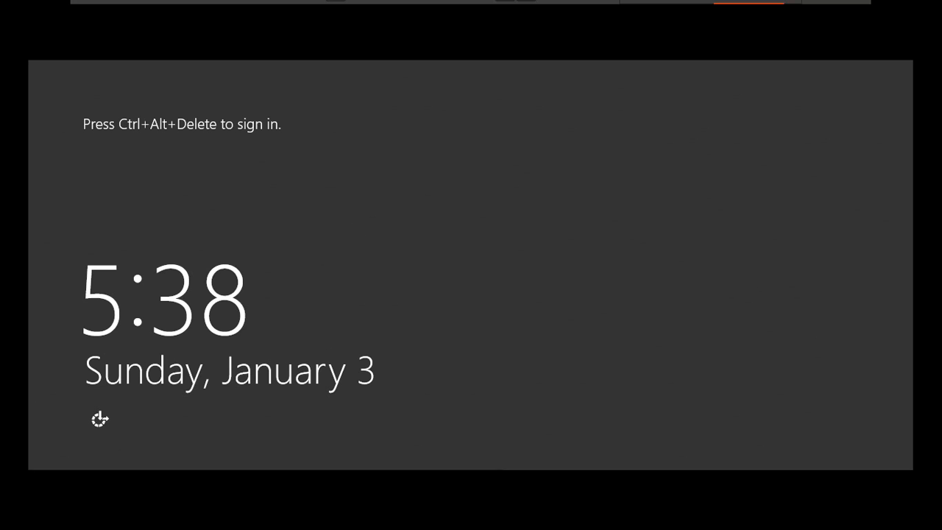
- Sign in to the Windows Server 2012 R2 machine as Administrator by entering the account password
key("ctrl+alt+Insert")
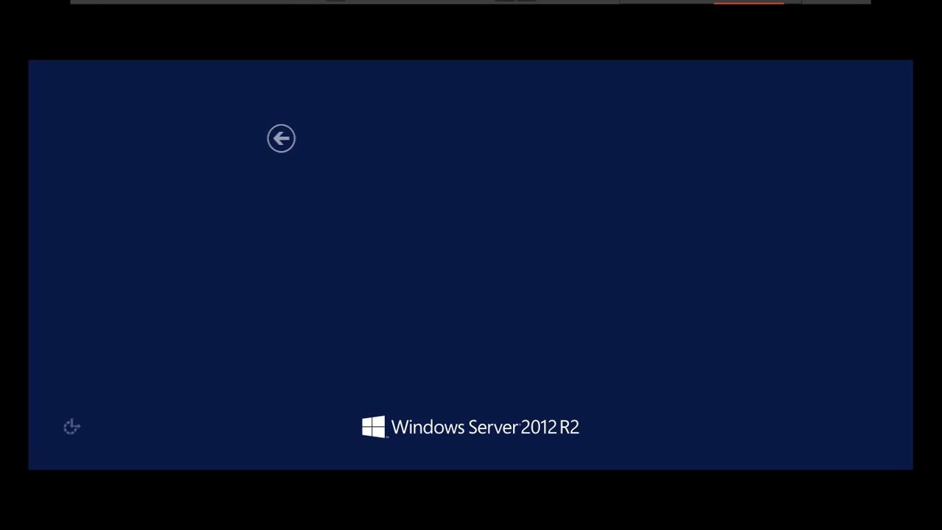
type("Pa")
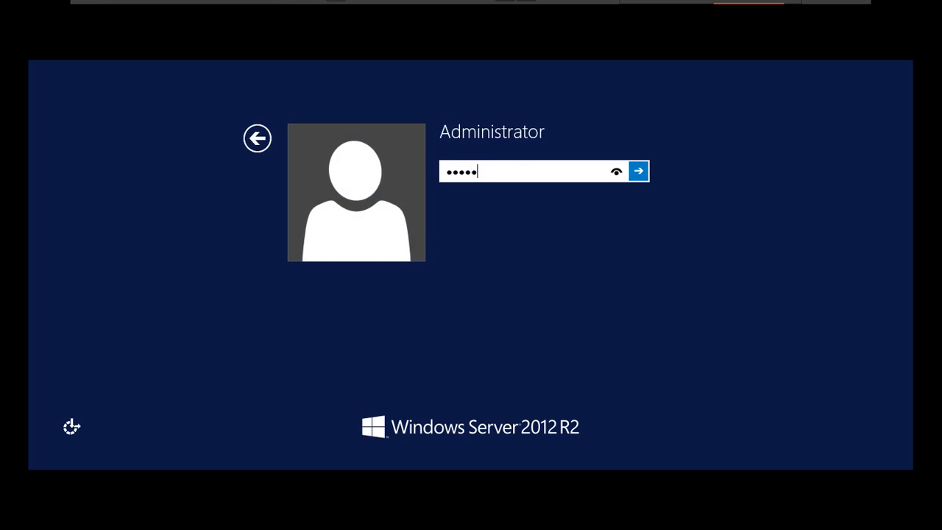
type("$$w0rd")
key("Return")
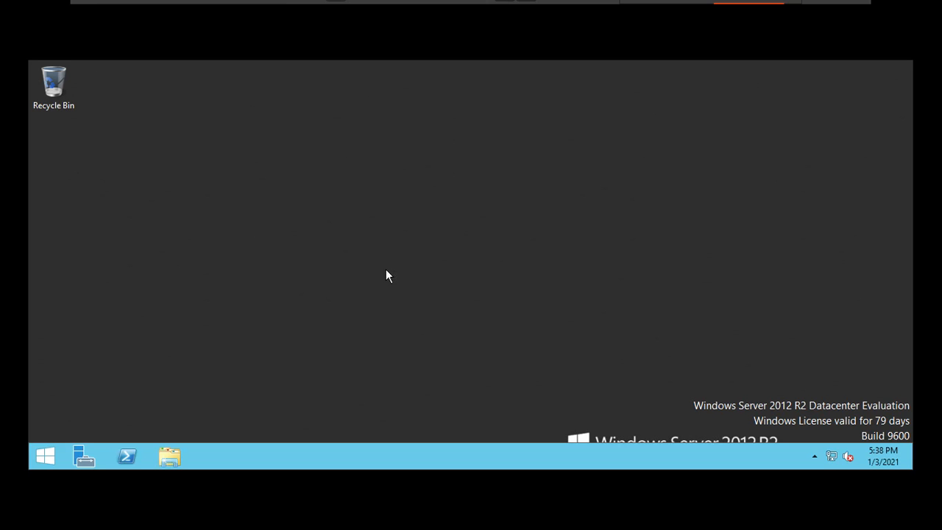
- Refresh the desktop and open Server Manager, dismissing the password expiry notification
right_click(375, 270)
left_click(420, 315)
left_click(83, 458)
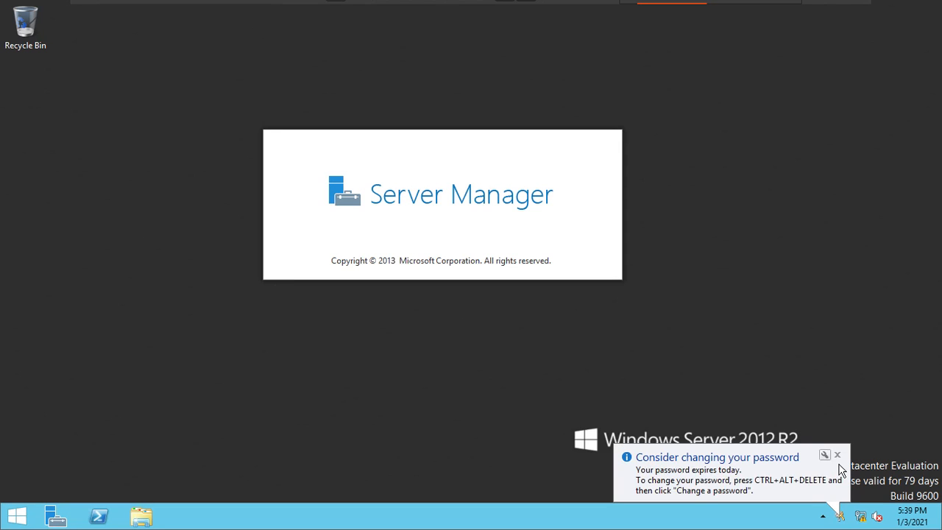
left_click(837, 454)
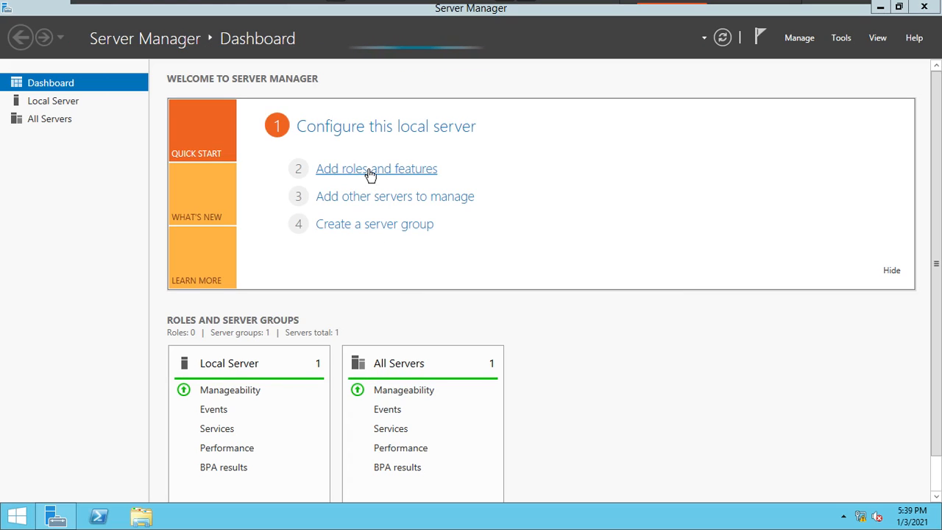
left_click(585, 16)
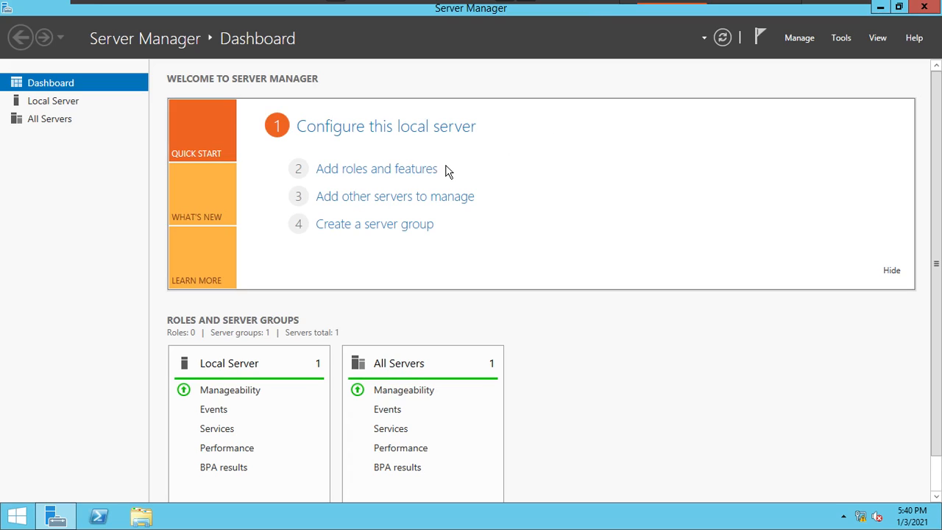
- Start a role-based installation on Server2 and select the DHCP Server role with its required management tools
left_click(394, 171)
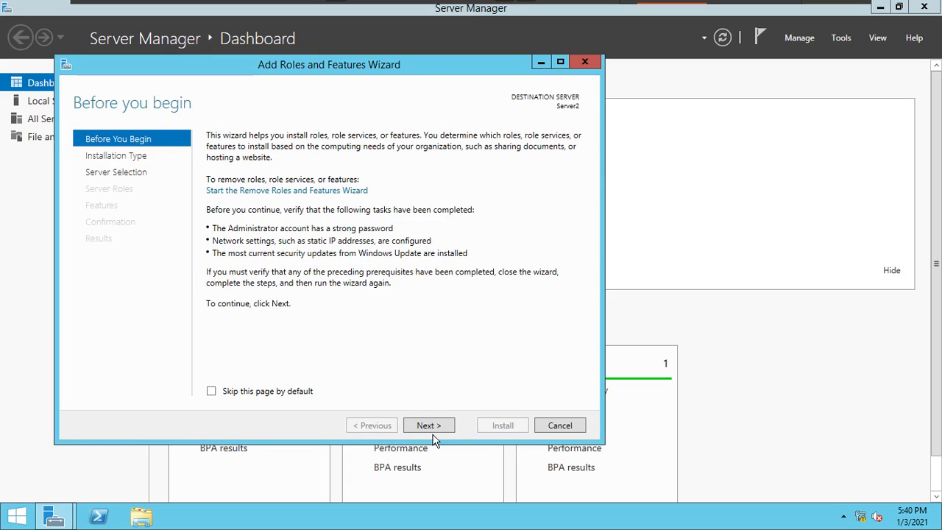
left_click(436, 427)
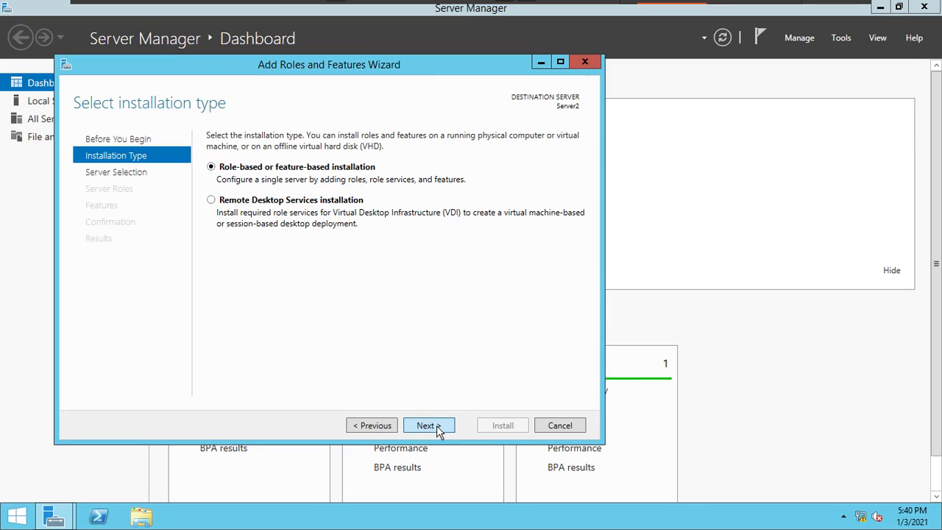
left_click(436, 425)
left_click(437, 426)
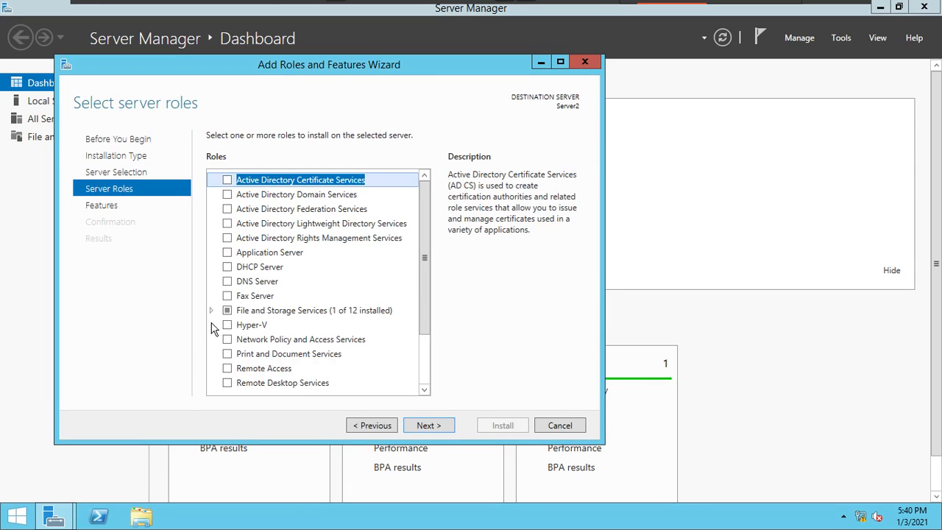
left_click(232, 269)
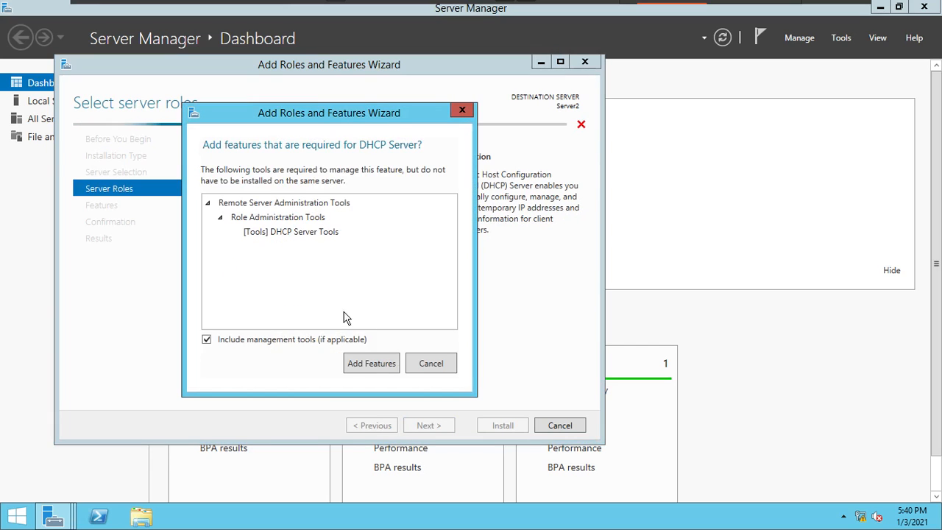
left_click(382, 368)
- Keep the default features and install the DHCP Server role on Server2
left_click(445, 433)
left_click(445, 434)
left_click(444, 433)
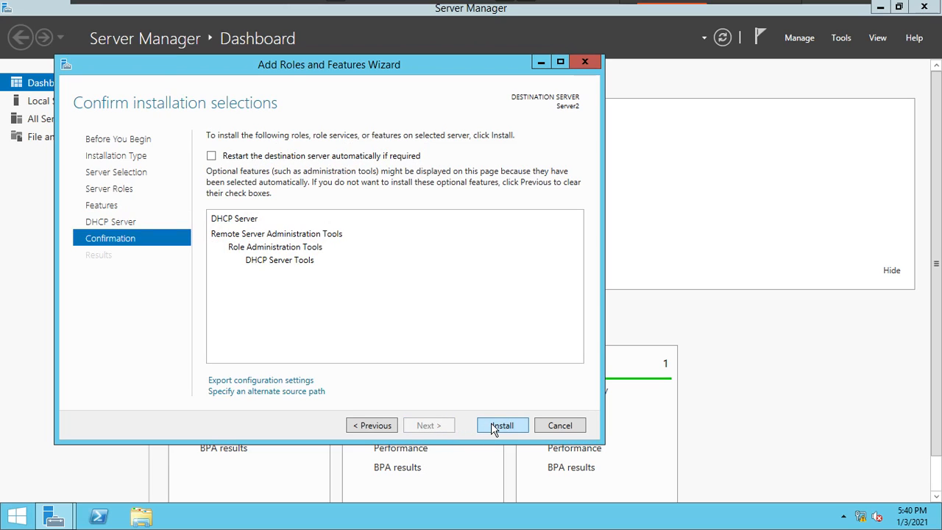
left_click(492, 426)
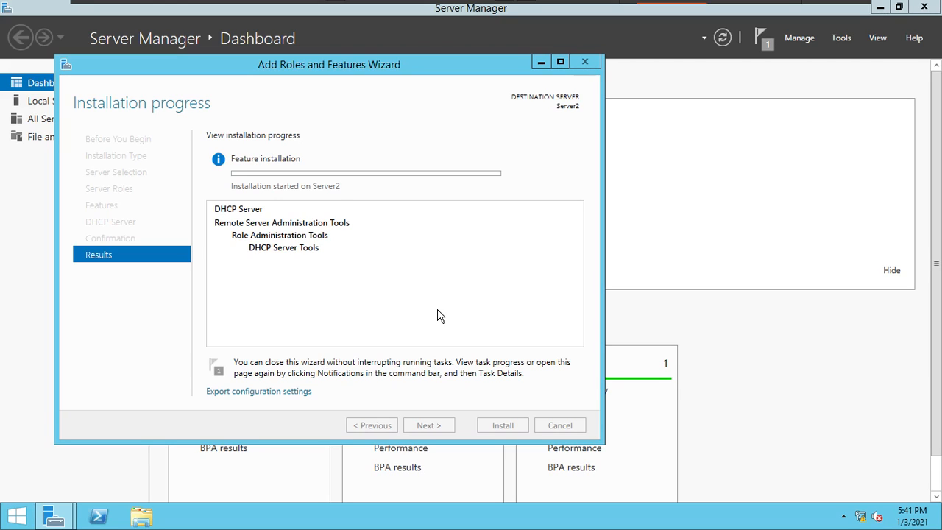
- Switch to the NoteBook virtual machine in full screen and handwrite the blog address in a black frame on the blank page
key("ctrl+alt+Return")
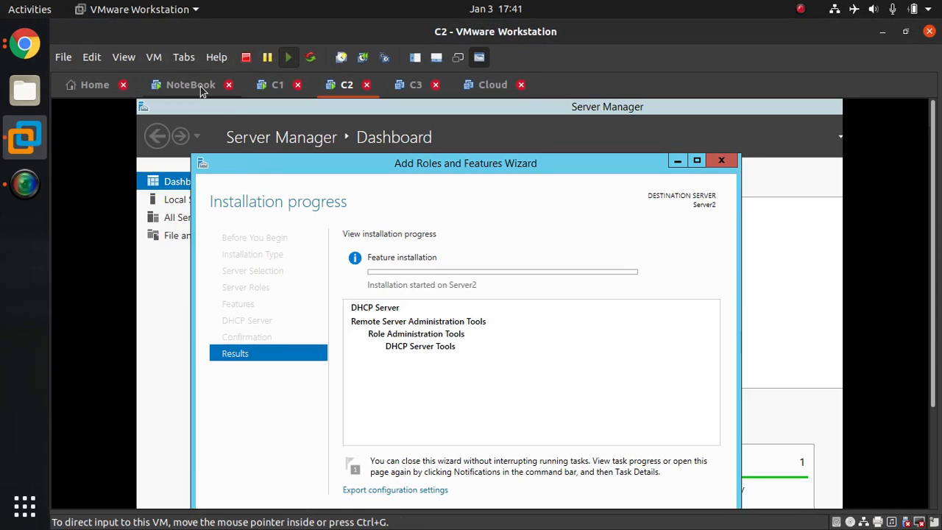
left_click(203, 88)
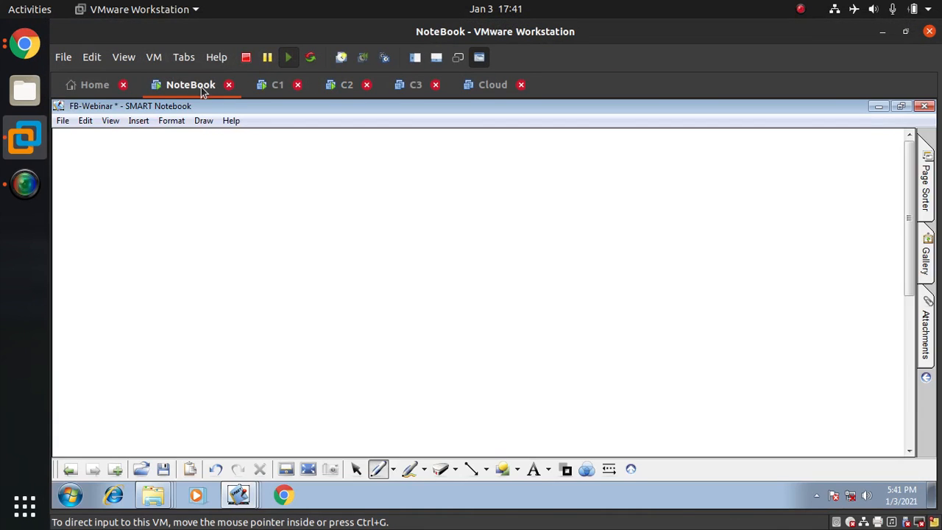
left_click(378, 279)
key("ctrl+alt+Return")
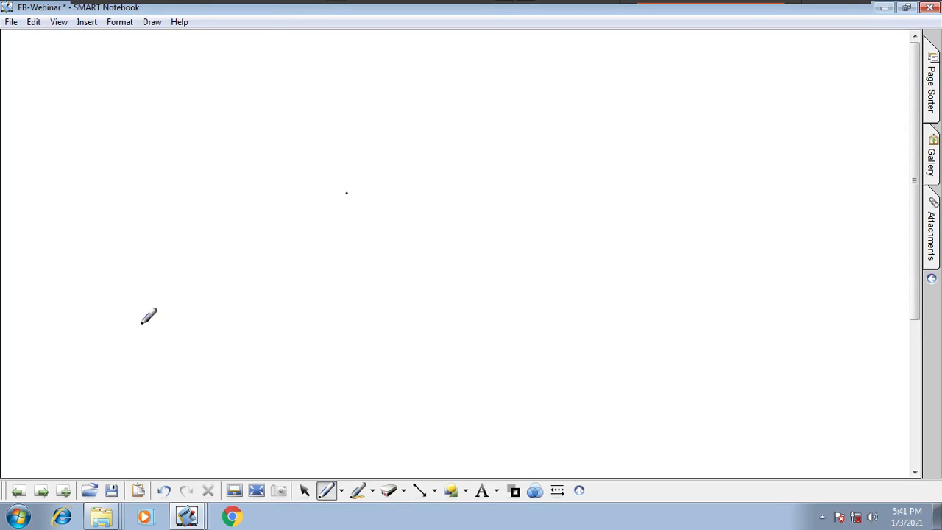
mouse_move(206, 221)
left_mouse_down()
mouse_move(247, 251)
mouse_move(362, 196)
mouse_move(393, 210)
mouse_move(412, 181)
mouse_move(461, 177)
mouse_move(492, 156)
left_mouse_up()
left_click(301, 232)
mouse_move(518, 188)
left_mouse_down()
mouse_move(126, 199)
mouse_move(511, 181)
mouse_move(467, 211)
left_mouse_up()
- Draw a slanted red line beneath the framed blog address with a red arrow pointing down from it
left_click(514, 490)
left_click(512, 429)
left_click_drag(169, 348, 569, 208)
left_click_drag(433, 243, 464, 318)
left_click_drag(433, 292, 463, 311)
left_click_drag(468, 277, 464, 318)
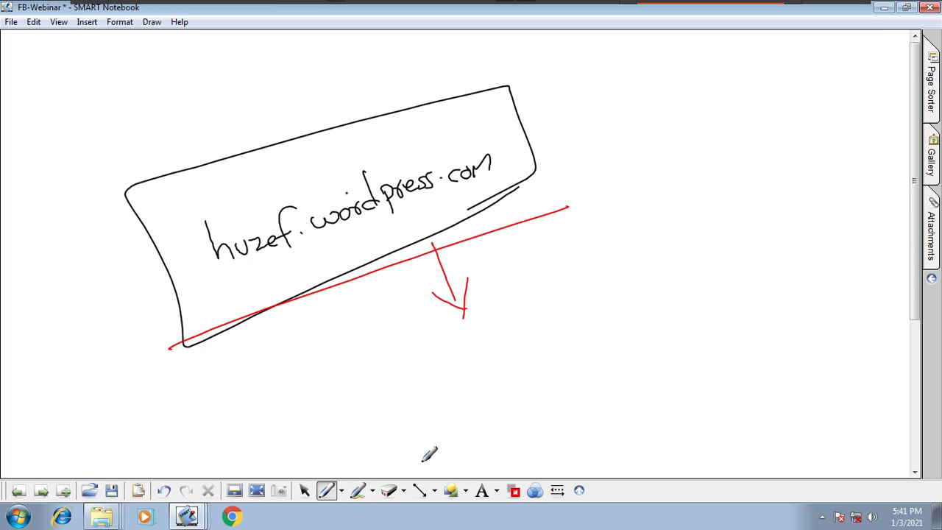
- Erase all the handwriting and drawings from the notebook page
left_click(405, 492)
left_click(406, 486)
mouse_move(291, 349)
left_mouse_down()
mouse_move(361, 183)
mouse_move(223, 290)
mouse_move(368, 220)
mouse_move(287, 405)
left_mouse_up()
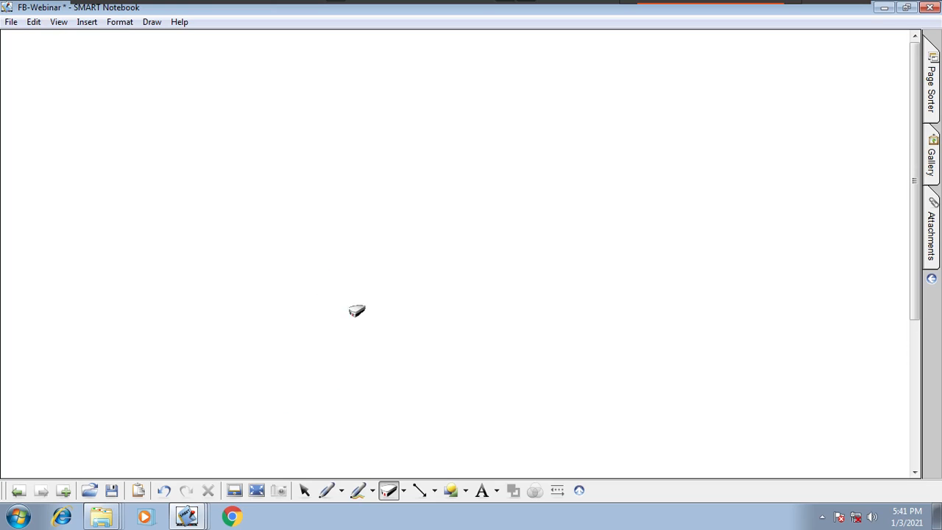
- Switch from the NoteBook virtual machine back to the C2 server virtual machine
mouse_move(340, 4)
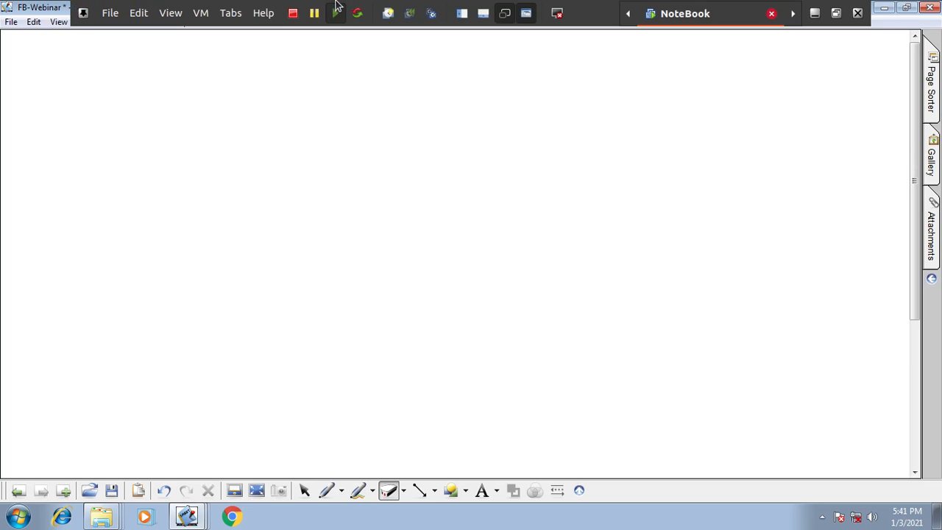
left_click(206, 17)
left_click(209, 105)
left_click(152, 23)
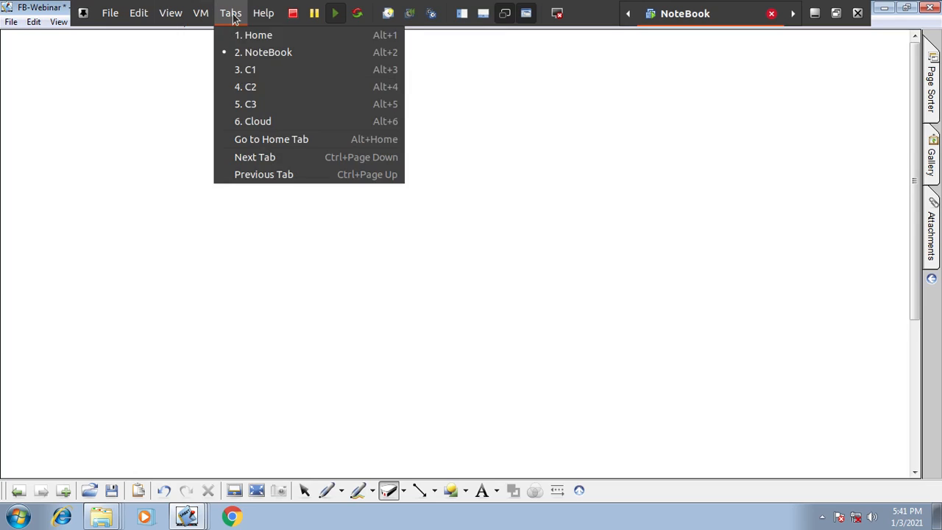
left_click(252, 87)
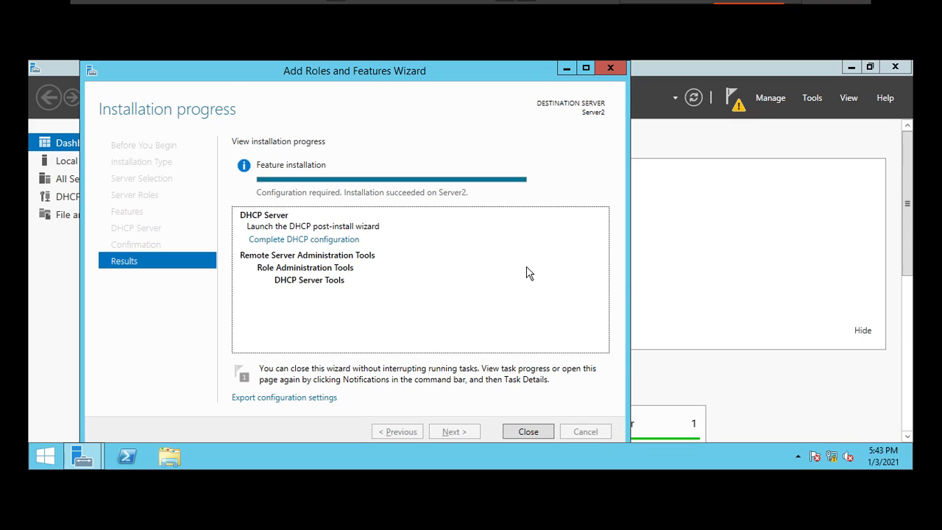
- Close the completed role installation wizard and open the DHCP console in place of Server Manager
left_click(543, 435)
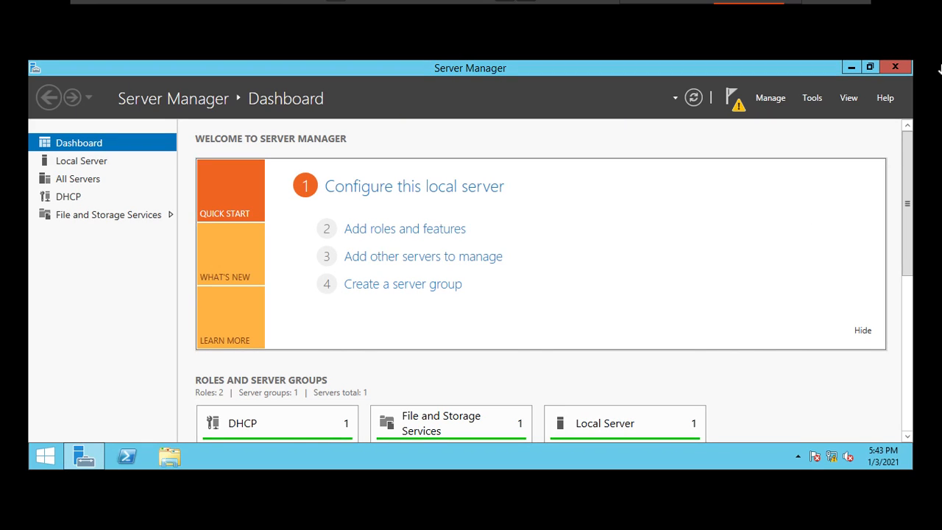
left_click(813, 98)
left_click(737, 160)
left_click(896, 68)
- Start a new DHCP scope under IPv4 on server2 and name it Ekascloud
left_click(88, 182)
double_click(126, 196)
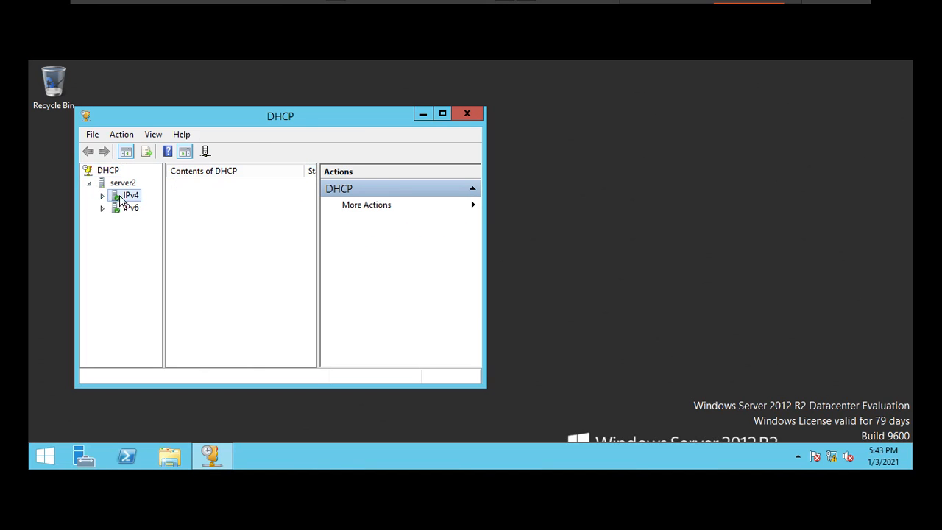
left_click(143, 212)
left_click(133, 196)
right_click(140, 200)
left_click(170, 218)
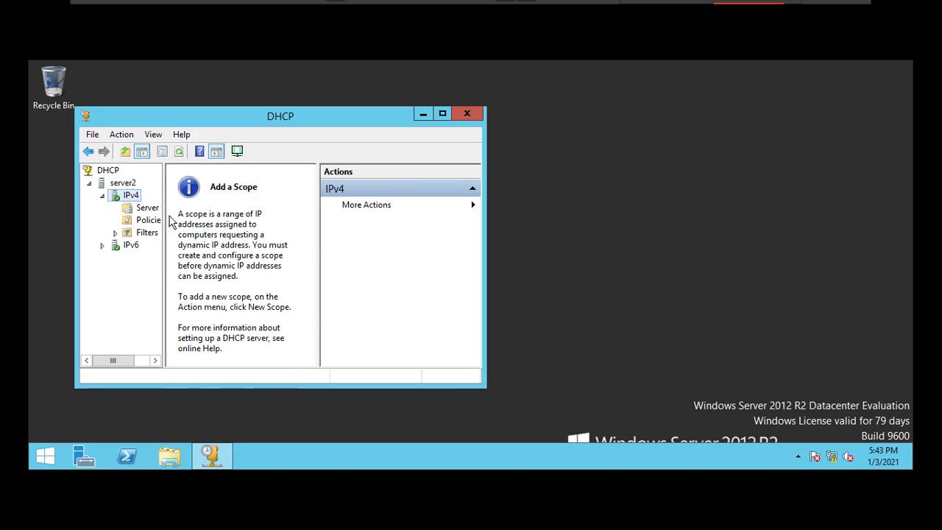
left_click(372, 377)
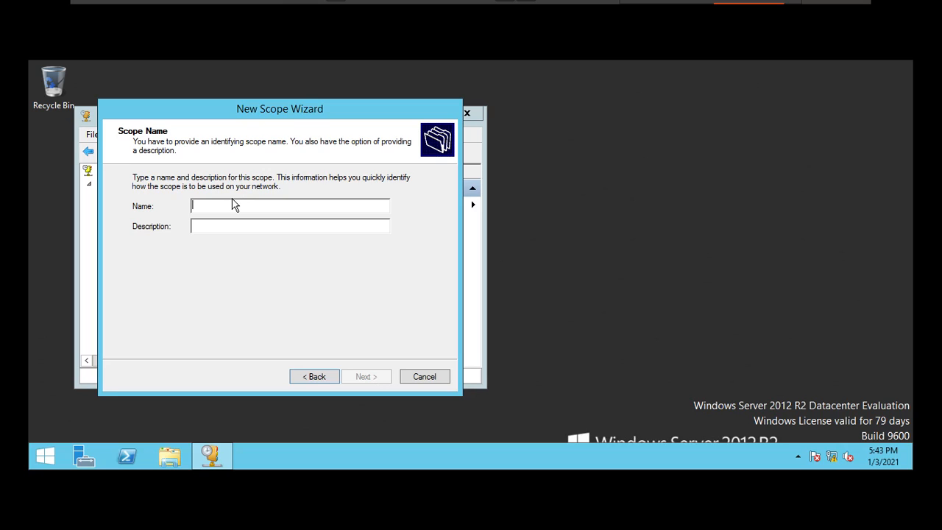
type("Eka")
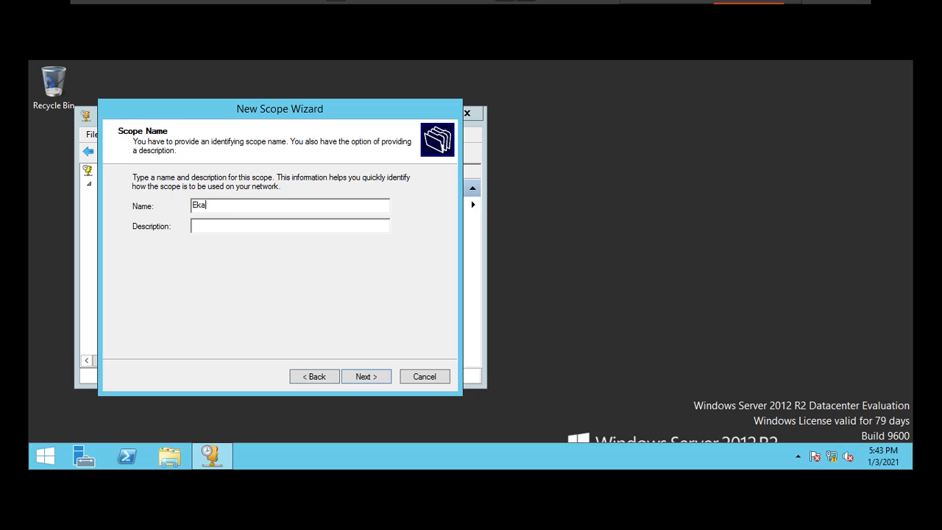
type("scloud")
left_click(381, 379)
- Set the scope's address range from 172.30.0.100 to 172.30.0.150, keeping the 16-bit subnet mask
type("172 . 30 . 0 . 10")
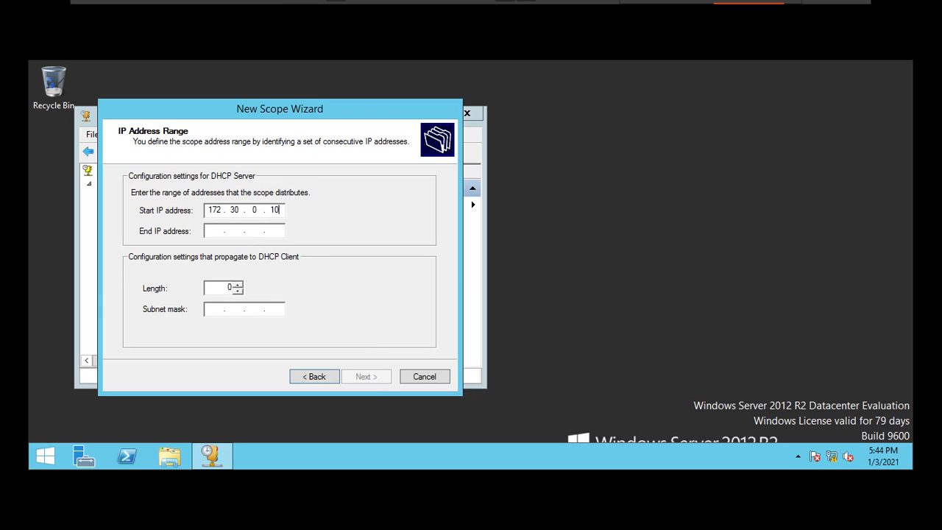
type("0")
key("Tab")
type("172.30.")
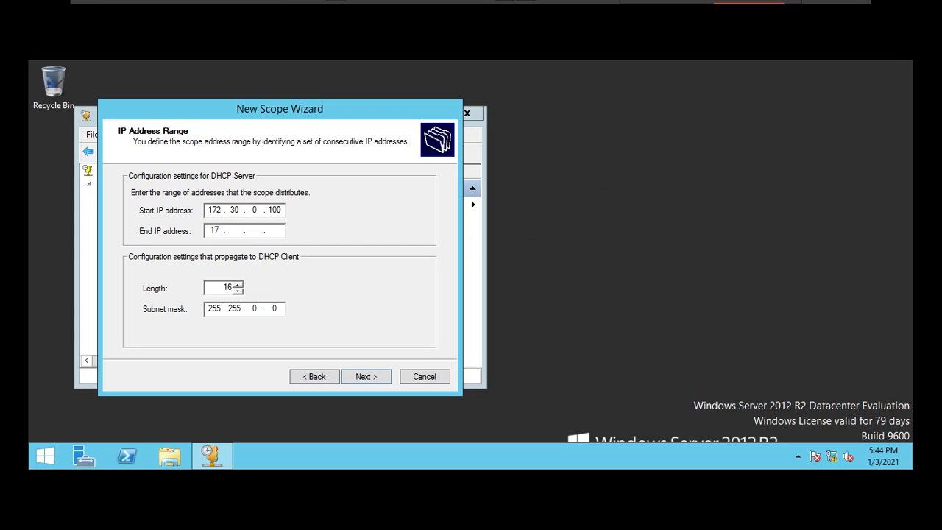
type("0.150")
left_click(360, 381)
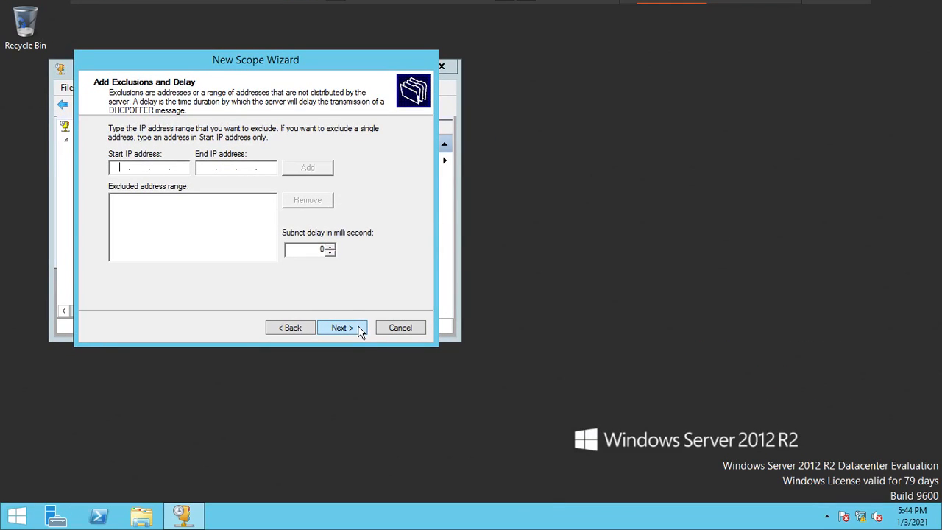
- Skip exclusions, keep the default lease, choose to configure DHCP options now and add 172.30.0.1 as the default gateway
left_click(358, 326)
left_click(357, 325)
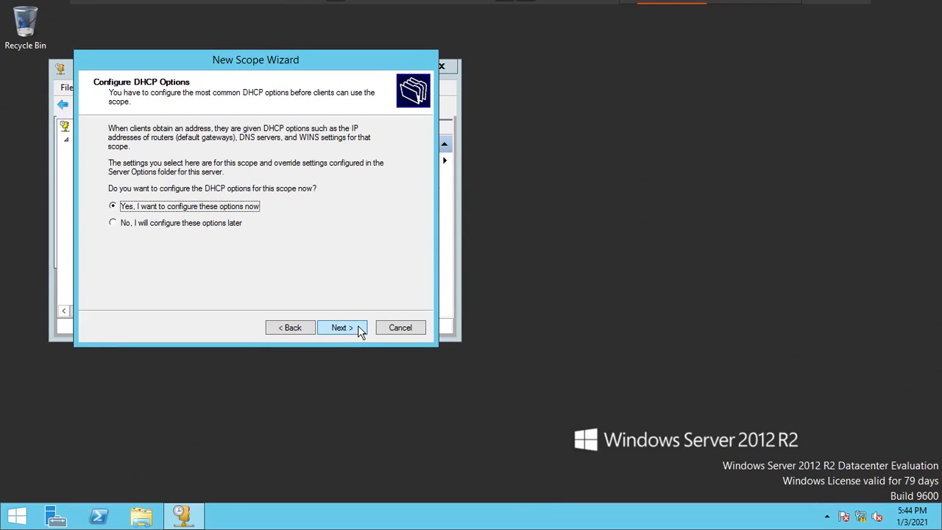
left_click(360, 331)
type("172 . 30 . 0 . 1")
left_click(237, 169)
left_click(359, 332)
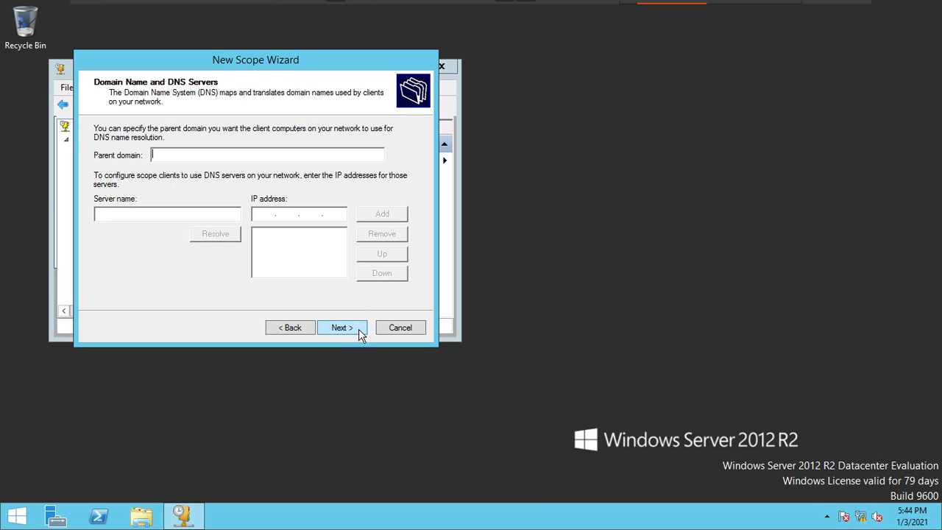
- Set the scope's parent domain to ekascloud.com and add 172.30.0.110 as its DNS server, accepting the address despite the validity warning
left_click(361, 334)
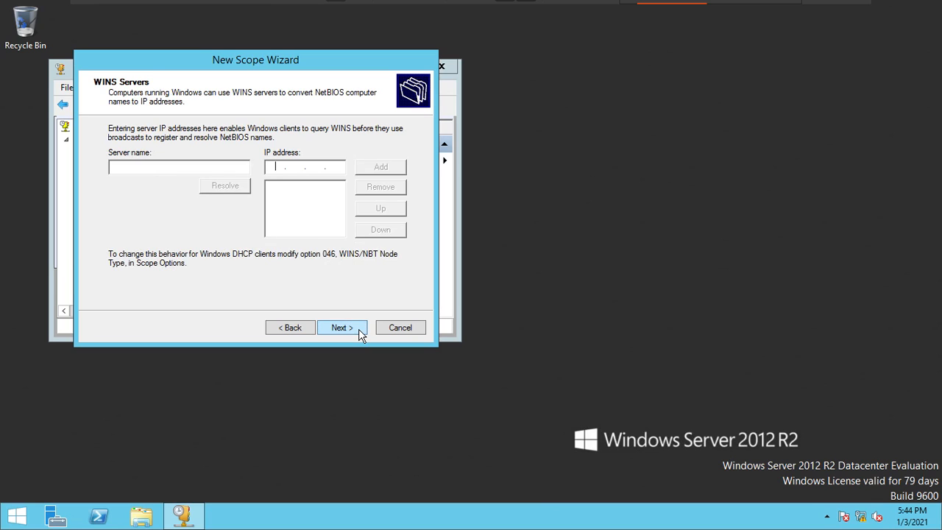
left_click(290, 331)
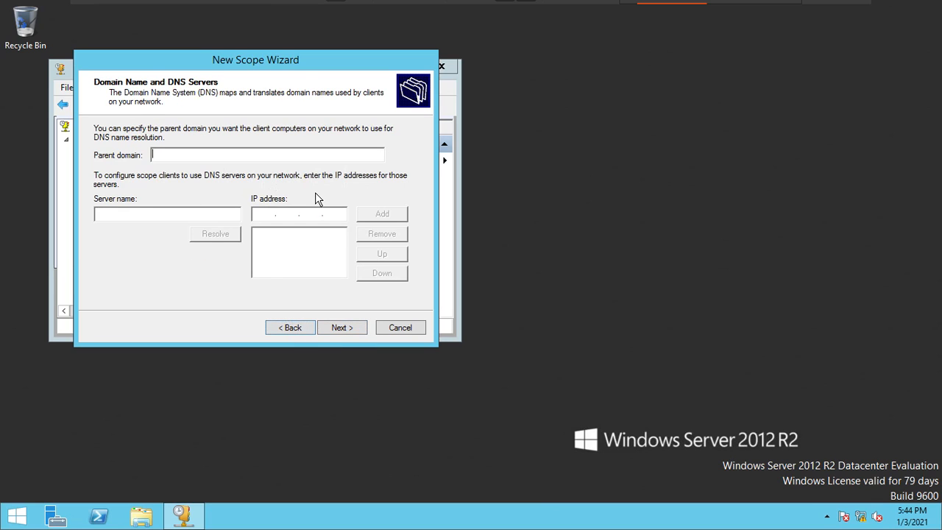
type("ekascloud.com")
left_click(265, 214)
type("172.30.0.110")
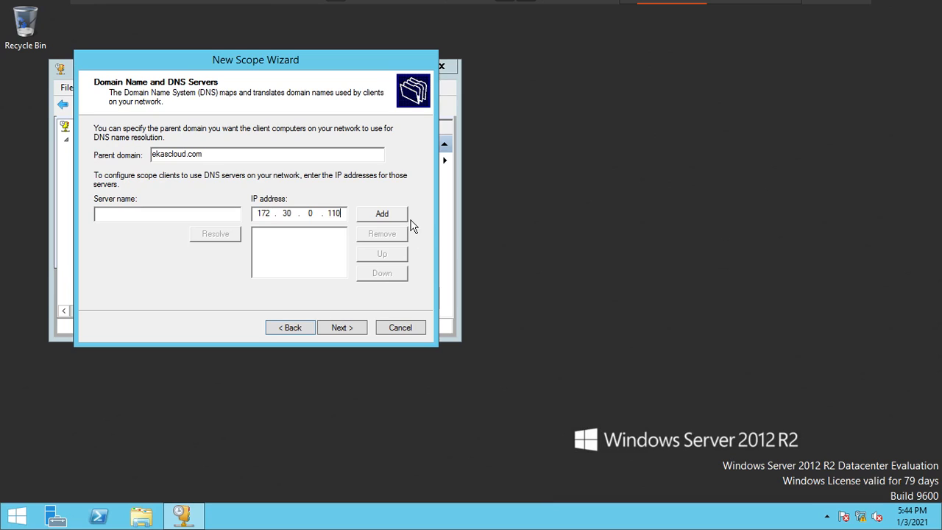
left_click(404, 218)
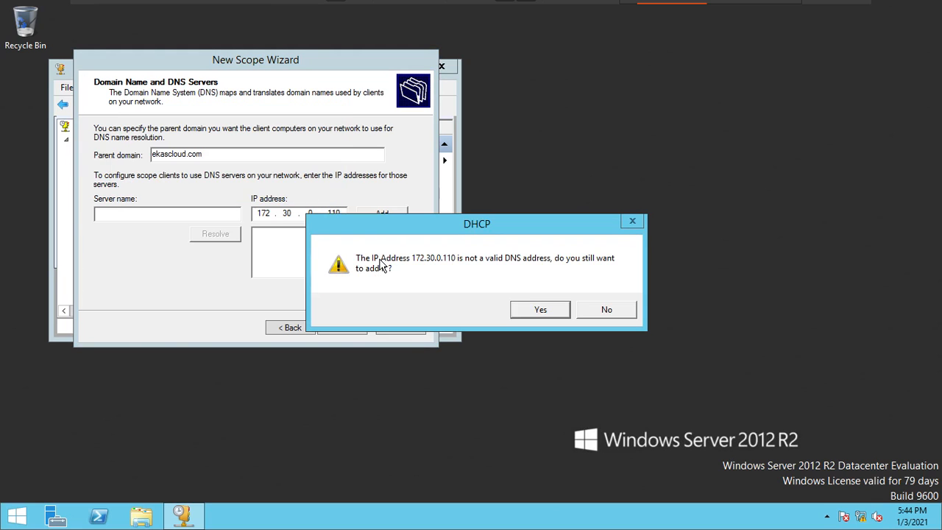
left_click(533, 314)
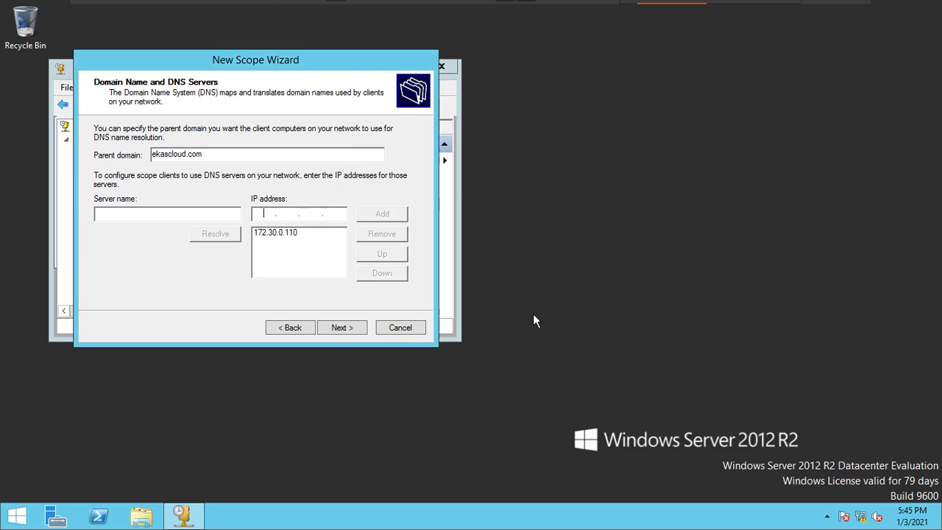
- Skip the WINS servers, choose to activate the scope now and finish the New Scope Wizard
left_click(355, 333)
left_click(356, 336)
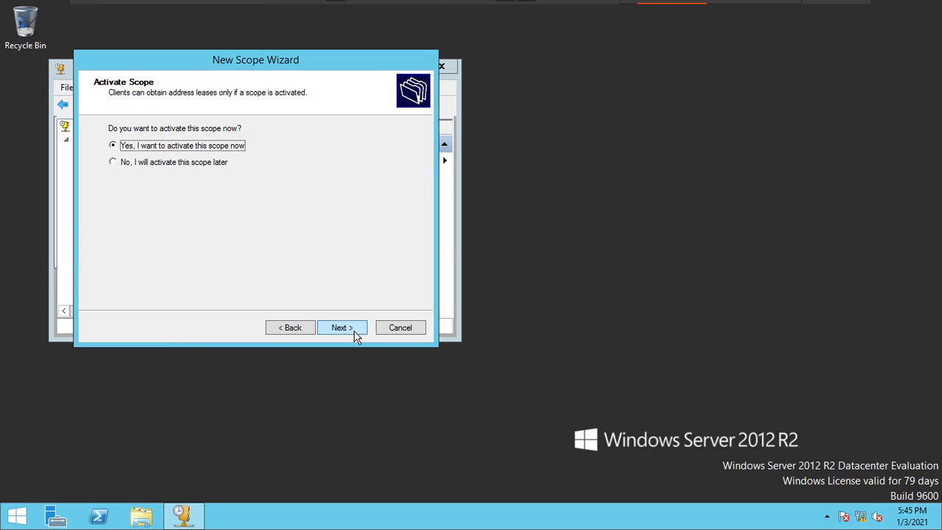
left_click(356, 336)
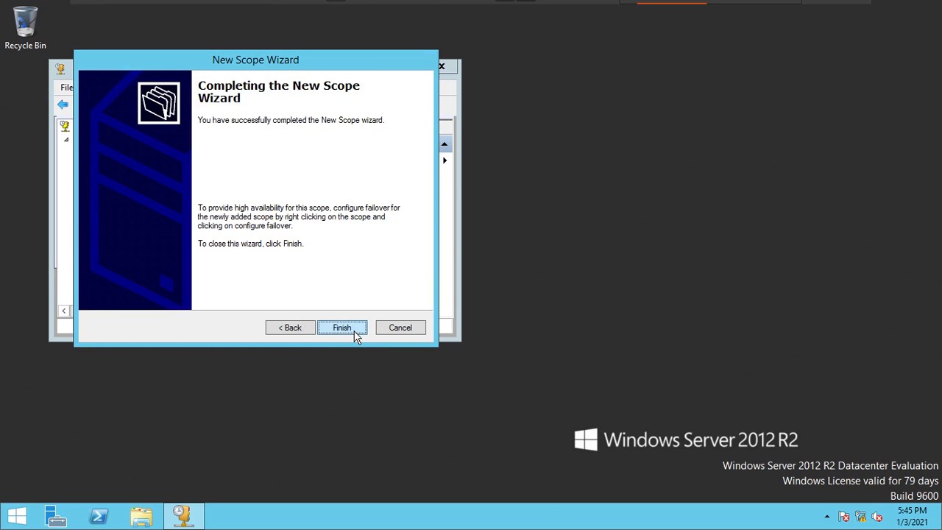
left_click(356, 333)
- Maximize the DHCP console and view the Ekascloud scope's Address Pool and Address Leases
left_click(93, 163)
left_click(120, 168)
left_click_drag(142, 185, 221, 195)
left_click(158, 177)
double_click(364, 72)
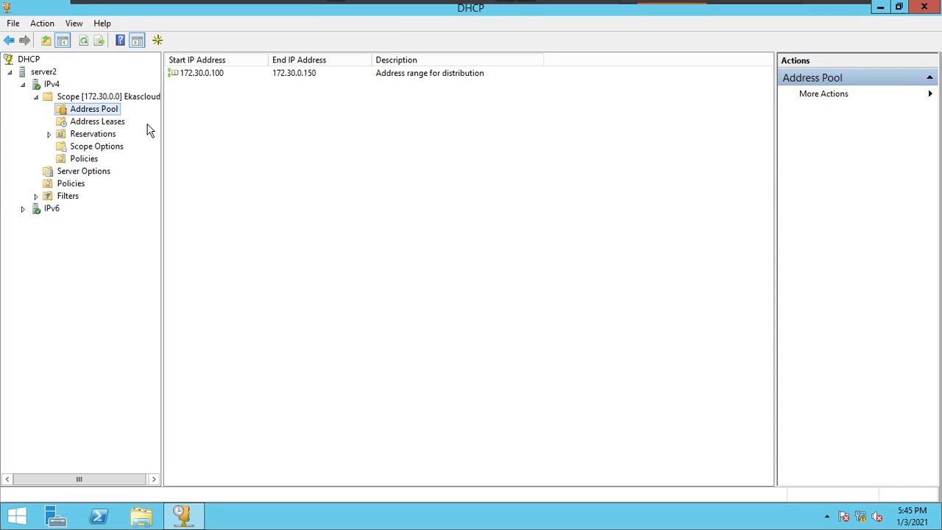
left_click(117, 123)
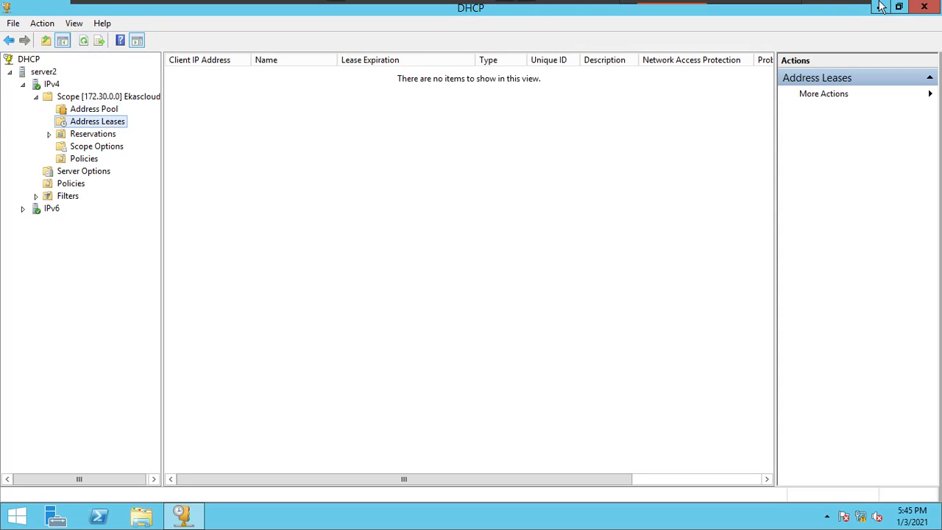
- Switch to the C1 virtual machine, open Network Connections with ncpa.cpl and fit the machine to full screen
mouse_move(816, 14)
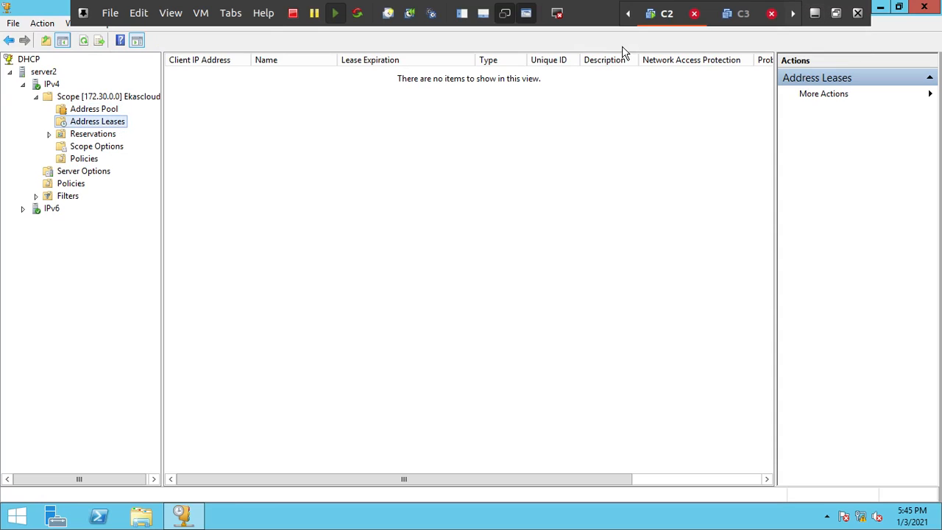
left_click(237, 15)
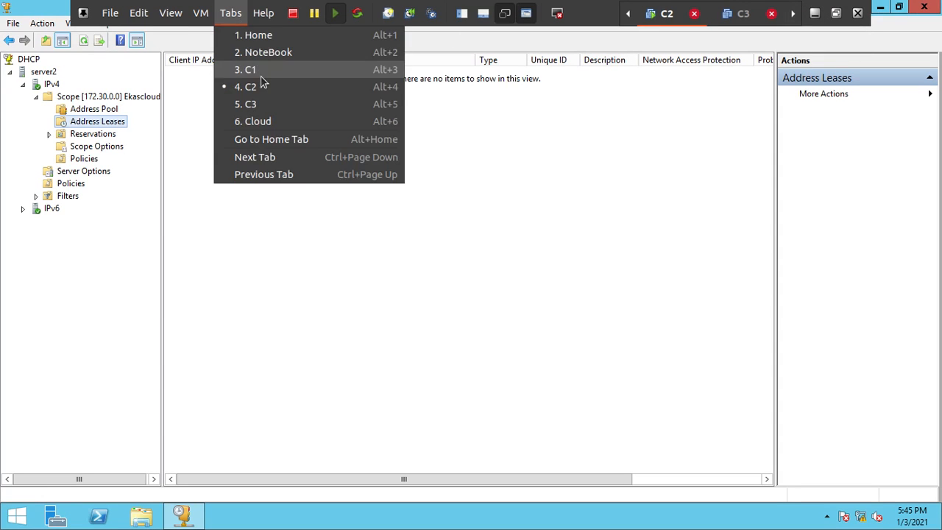
left_click(261, 82)
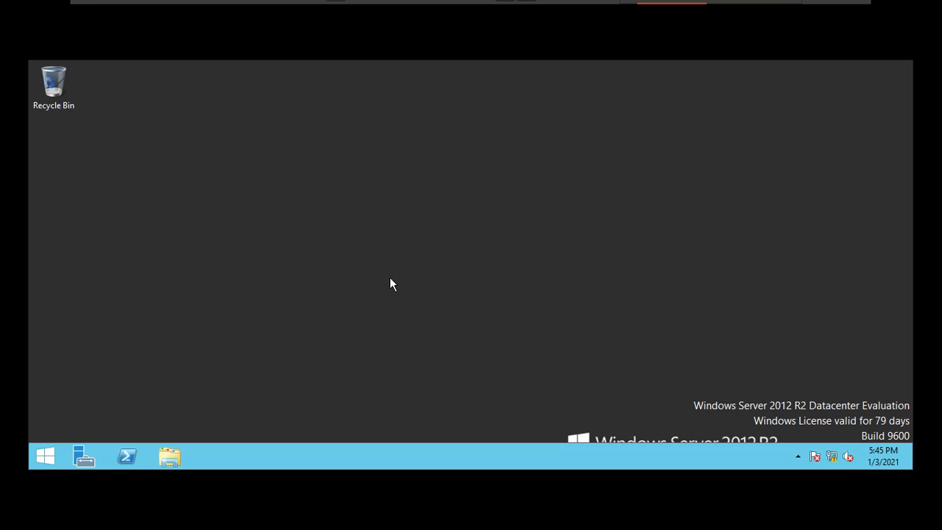
key("super+r")
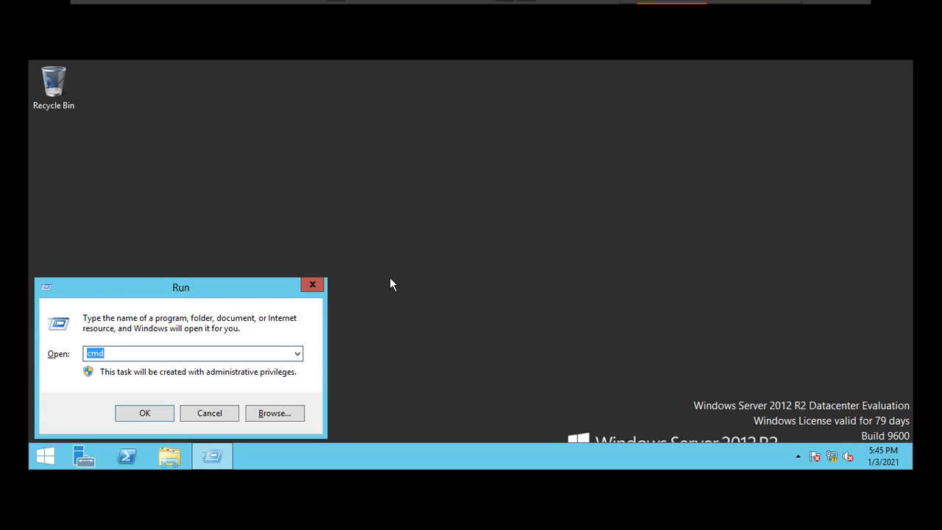
type("ncpa.cpl")
key("Return")
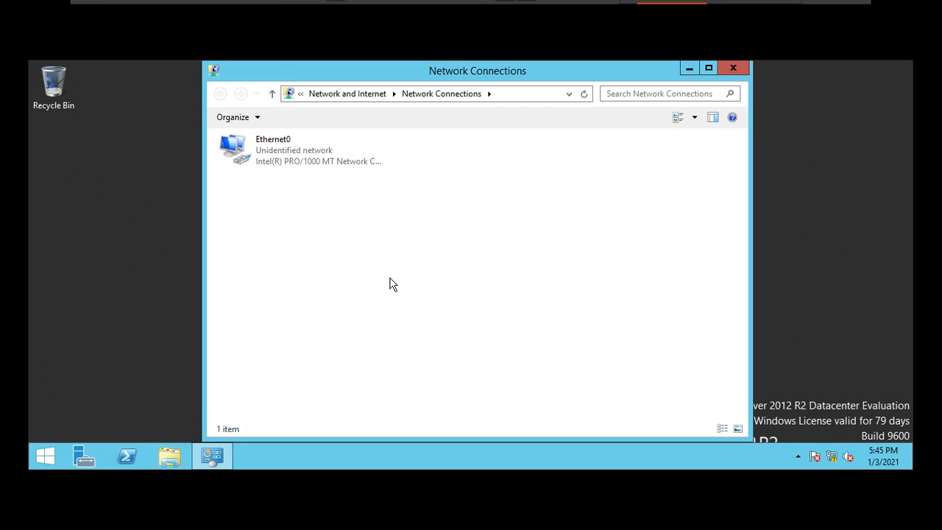
key("ctrl+alt+Return")
key("ctrl+alt+Return")
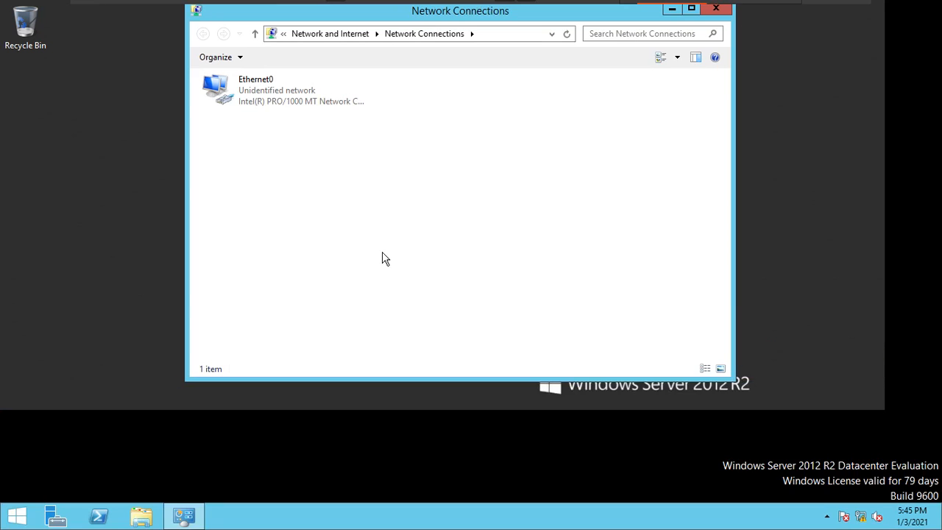
- Check in Ethernet0's IPv4 properties how the IP and DNS addresses are obtained, and close Network Connections
left_click(261, 100)
right_click(261, 99)
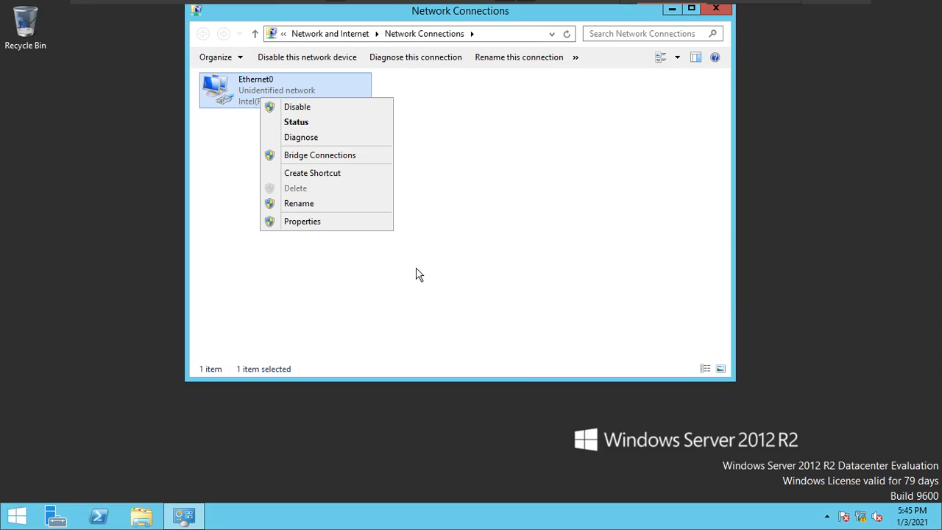
left_click(377, 230)
double_click(350, 261)
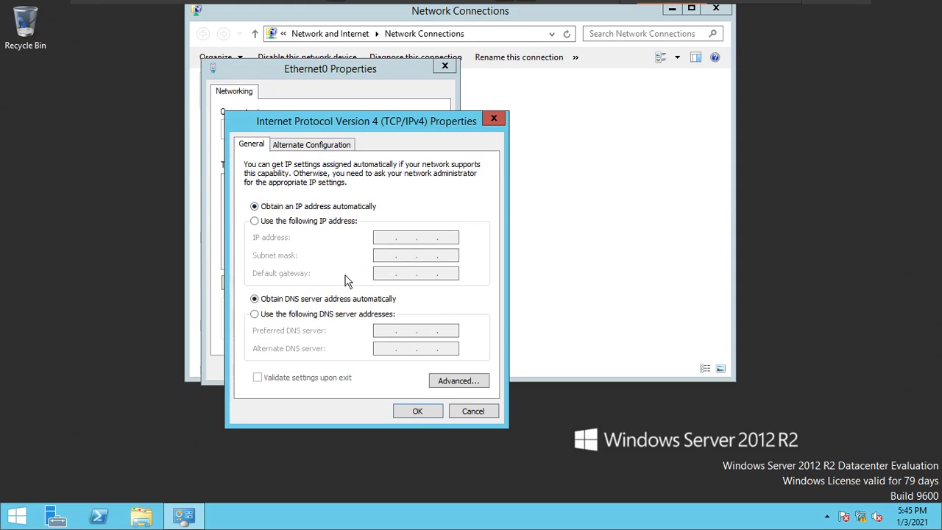
left_click(419, 415)
left_click(375, 369)
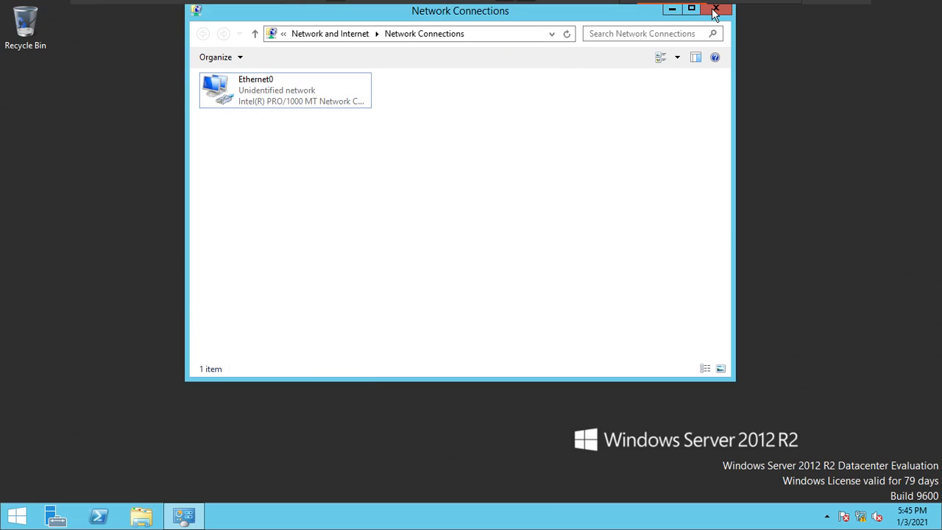
left_click(714, 10)
- Run ipconfig in a Command Prompt and highlight the adapter's autoconfiguration IPv4 address
key("super+r")
type("cmd")
key("Return")
type("id")
key("BackSpace")
type("pconfig")
key("Return")
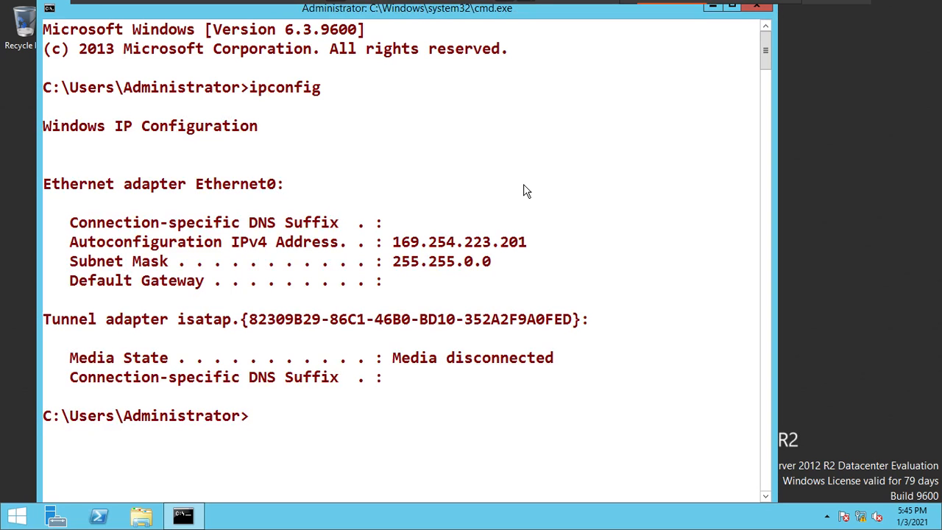
right_click(387, 250)
left_click(406, 259)
left_click_drag(389, 242, 563, 230)
key("Return")
- Clear the Command Prompt and request a new DHCP lease with ipconfig /renew
type("cls")
key("Return")
type("n")
key("BackSpace")
type("ipconfi g")
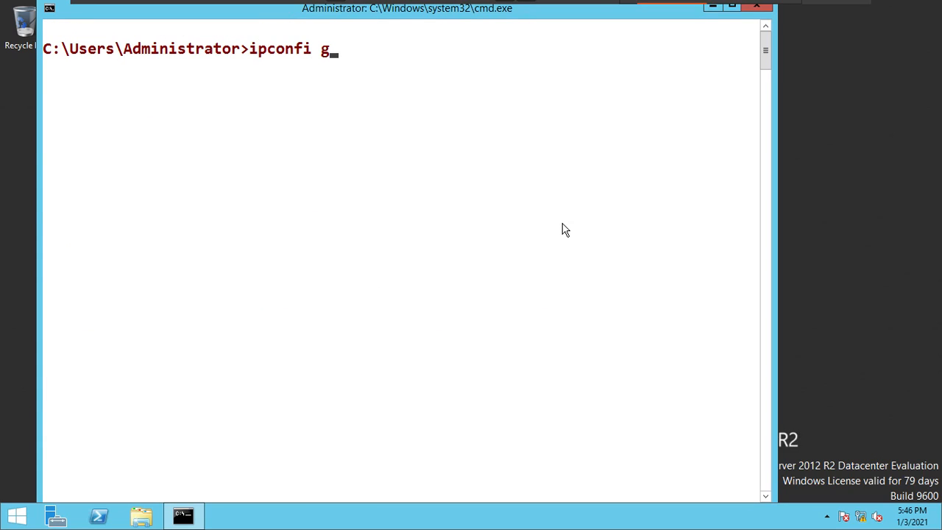
key("BackSpace")
key("BackSpace")
type("g /renew")
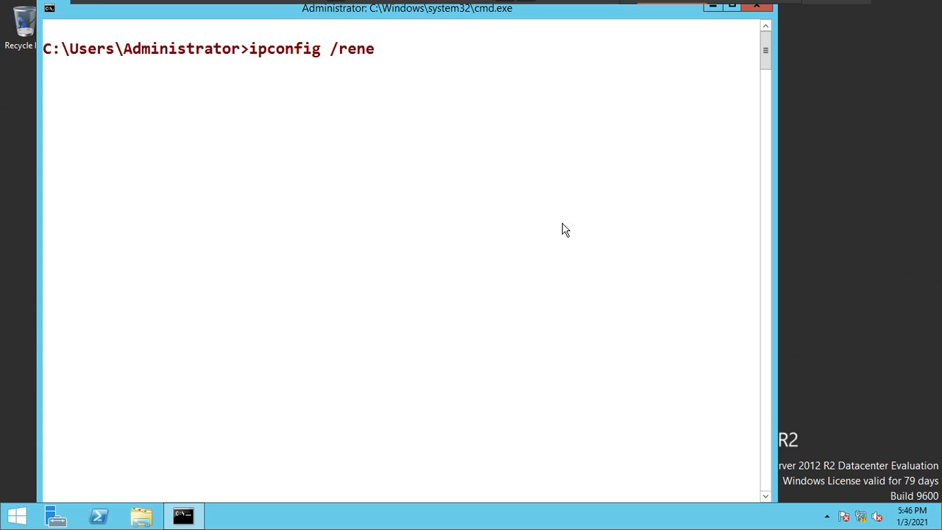
key("Return")
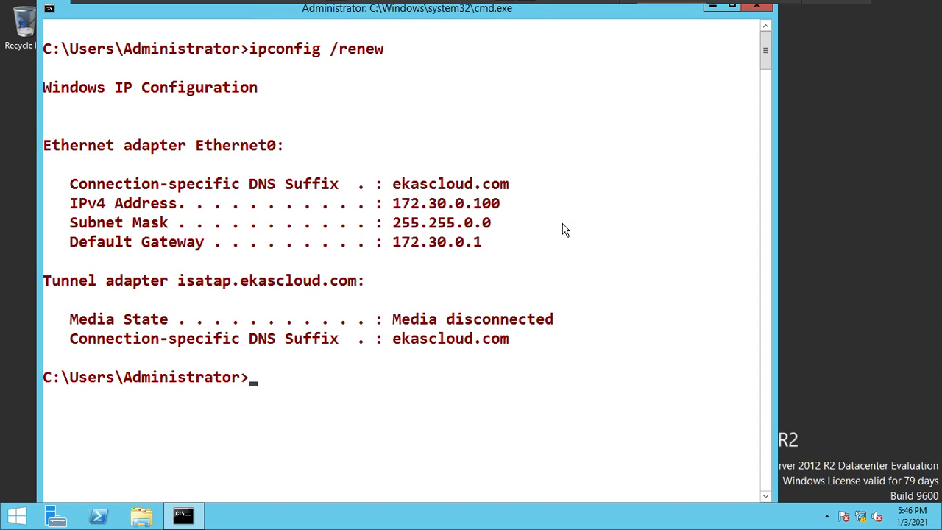
- Highlight the DNS suffix, IPv4 address, subnet mask and default gateway in the renewed configuration one after another
right_click(576, 156)
left_click(589, 163)
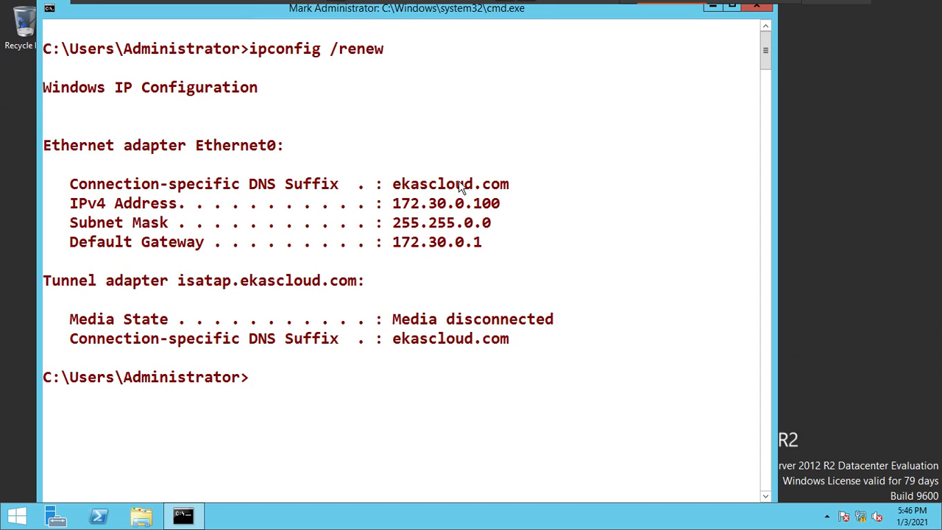
left_click_drag(371, 184, 551, 169)
left_click_drag(370, 204, 519, 208)
left_click_drag(359, 224, 509, 224)
left_click_drag(373, 244, 516, 248)
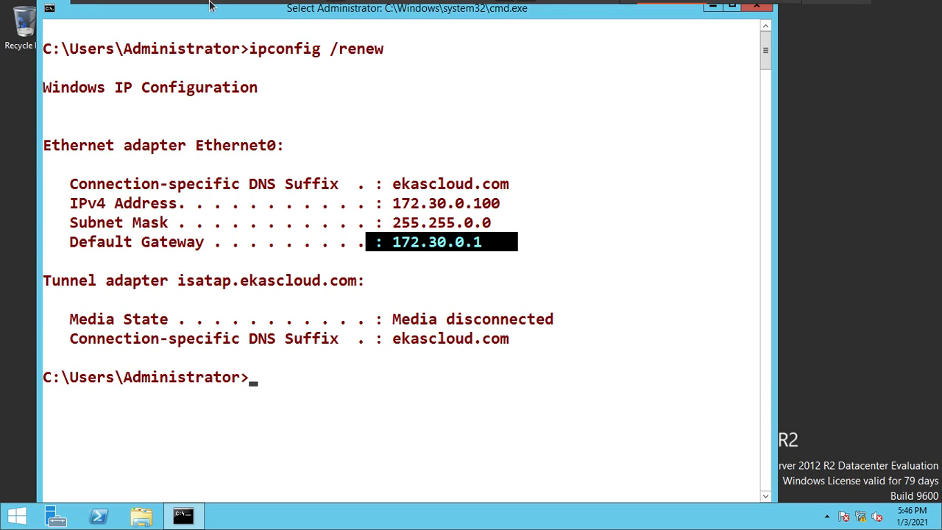
- Switch back to the C2 machine, refresh the scope's Address Leases and select the client's lease
left_click(230, 15)
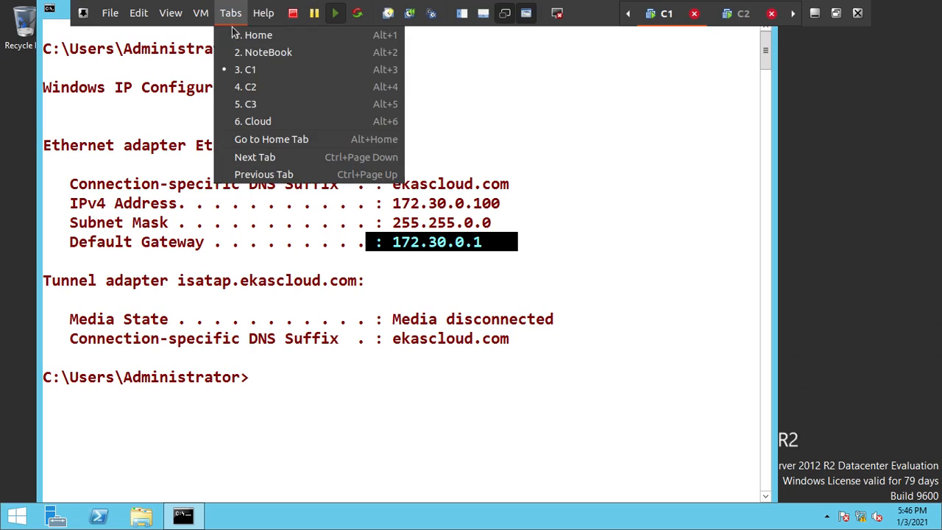
left_click(259, 88)
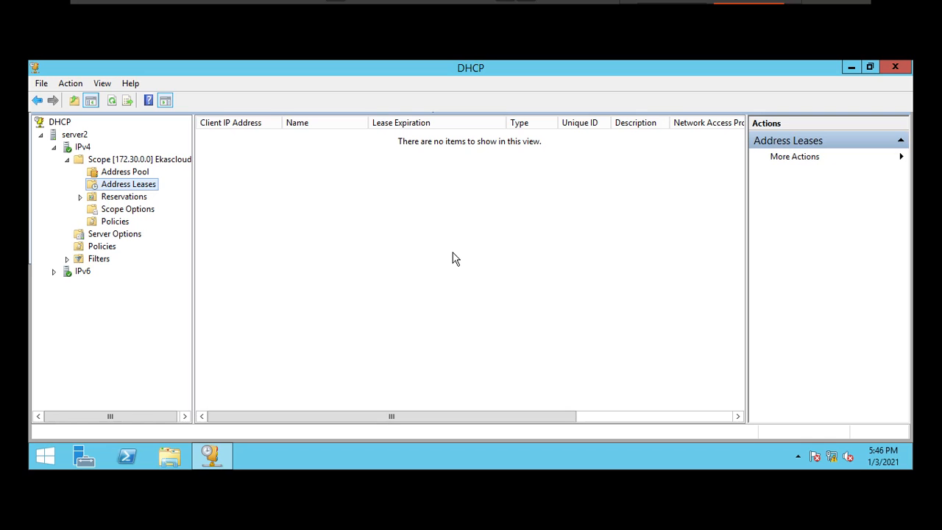
left_click(126, 197)
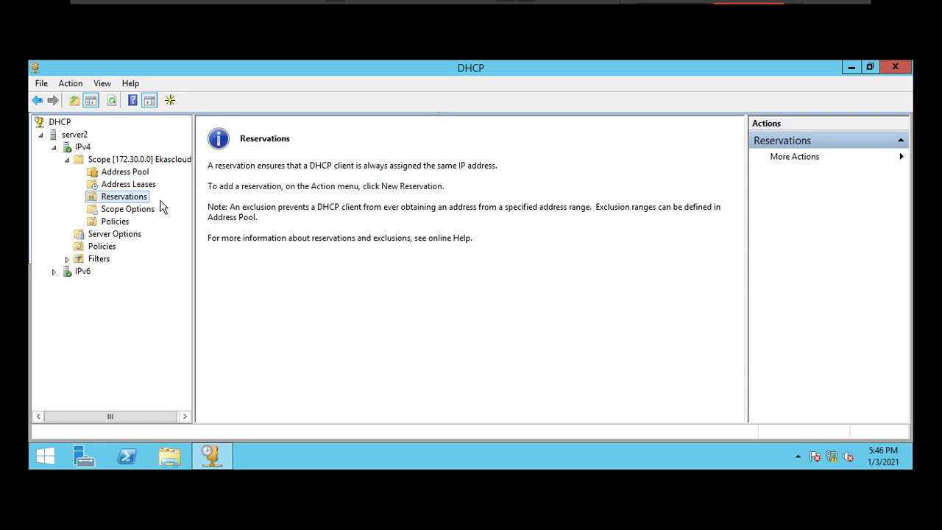
left_click(142, 186)
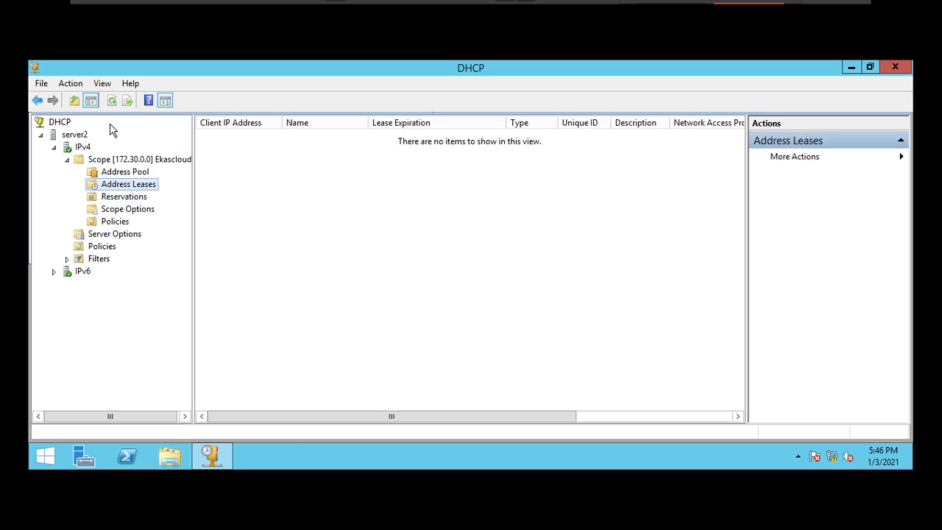
left_click(112, 100)
left_click(249, 139)
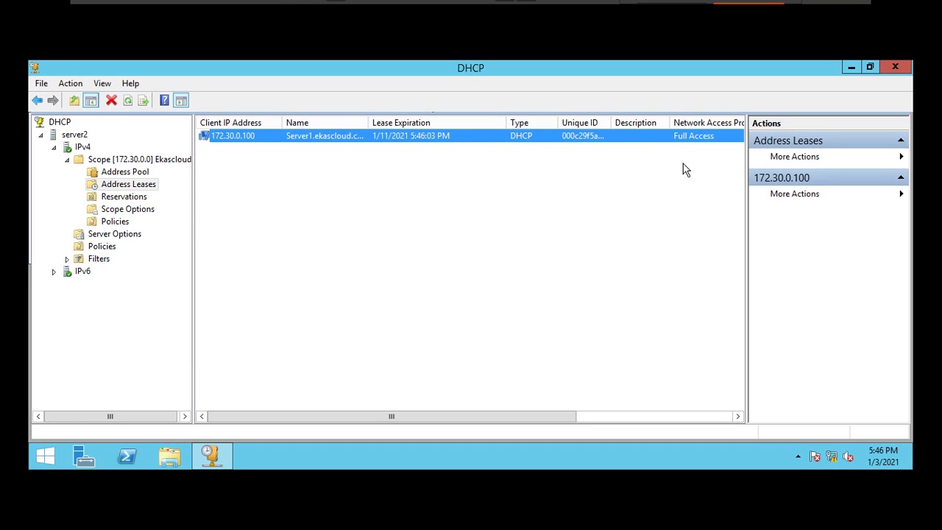
- Start a new reservation in the Ekascloud scope, named DC and DNS, with the IP address 172.30.0.110
left_click(123, 196)
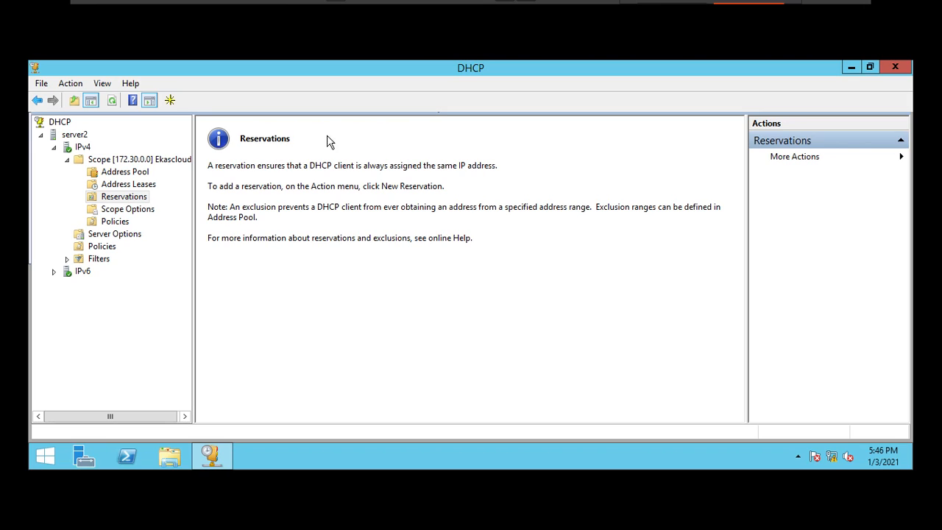
right_click(146, 200)
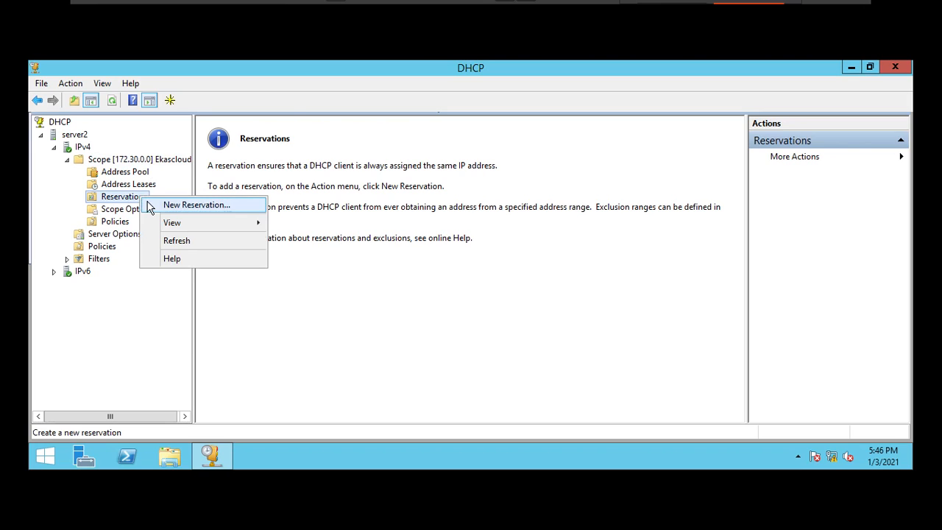
left_click(150, 206)
left_click_drag(174, 120, 486, 144)
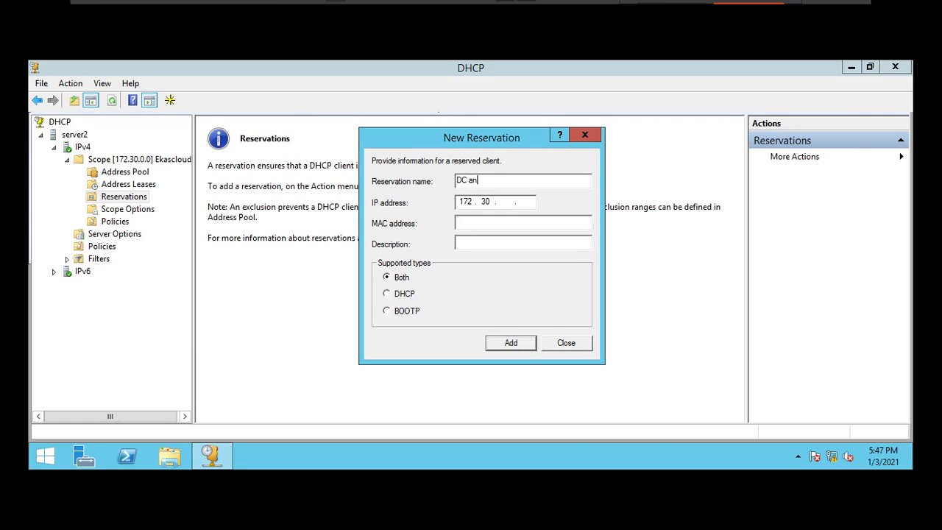
type("DC and DNS")
left_click(511, 203)
type("0.110")
- Switch to the C1 machine, run getmac in the Command Prompt and copy the physical address
mouse_move(570, 4)
left_click(661, 21)
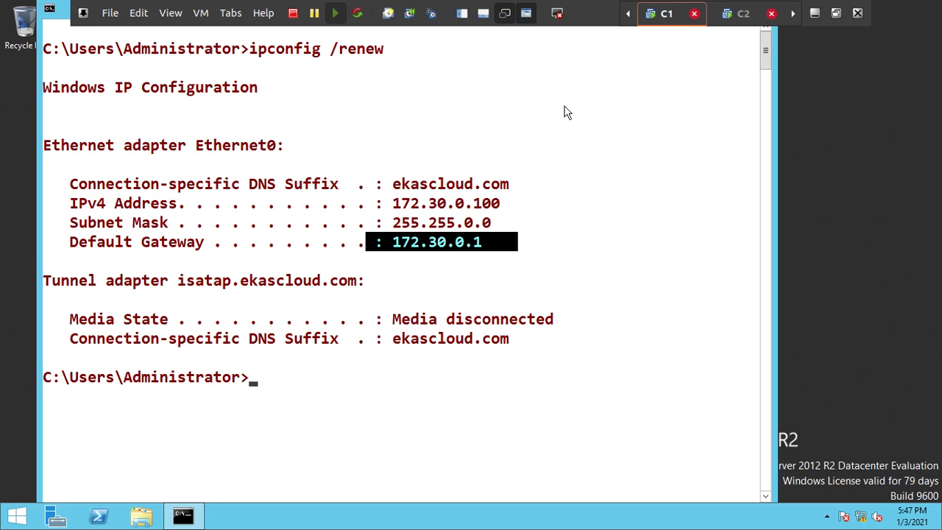
left_click(424, 244)
type("getmac")
key("Return")
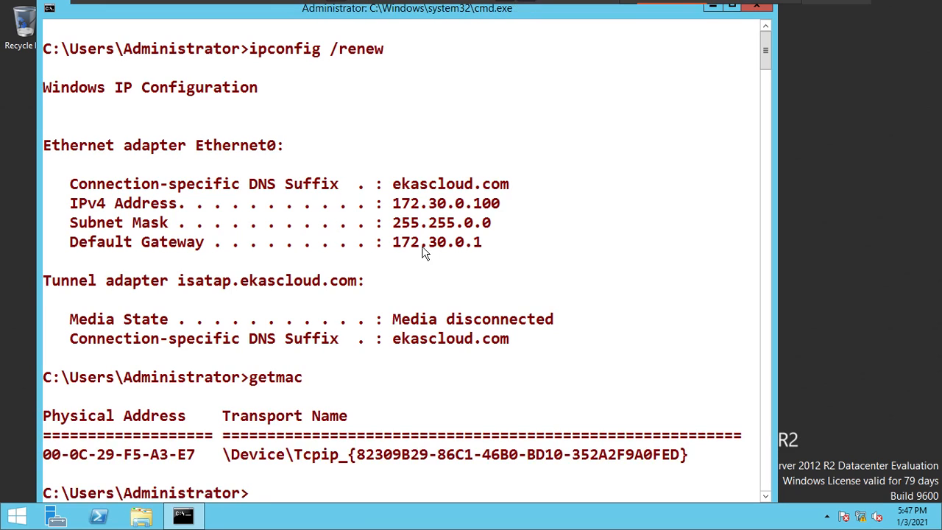
right_click(51, 426)
left_click(79, 335)
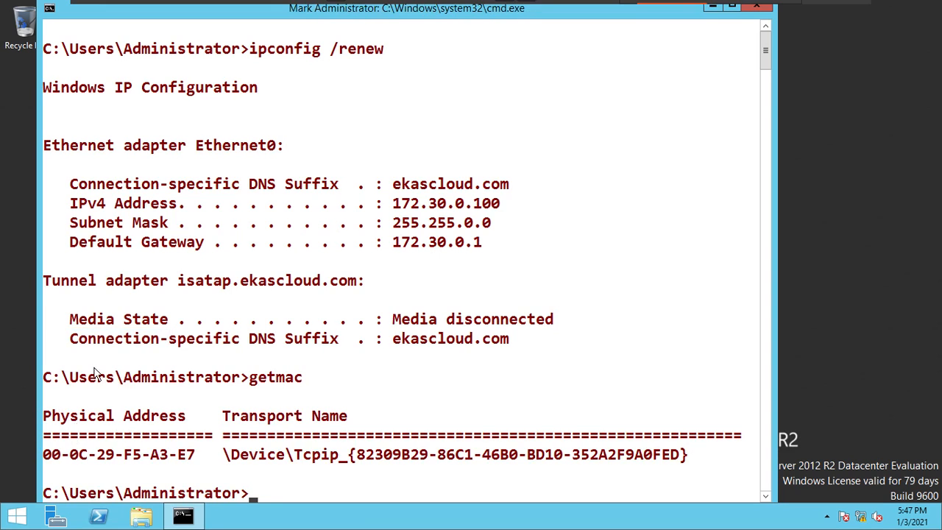
left_click_drag(45, 457, 191, 456)
key("Return")
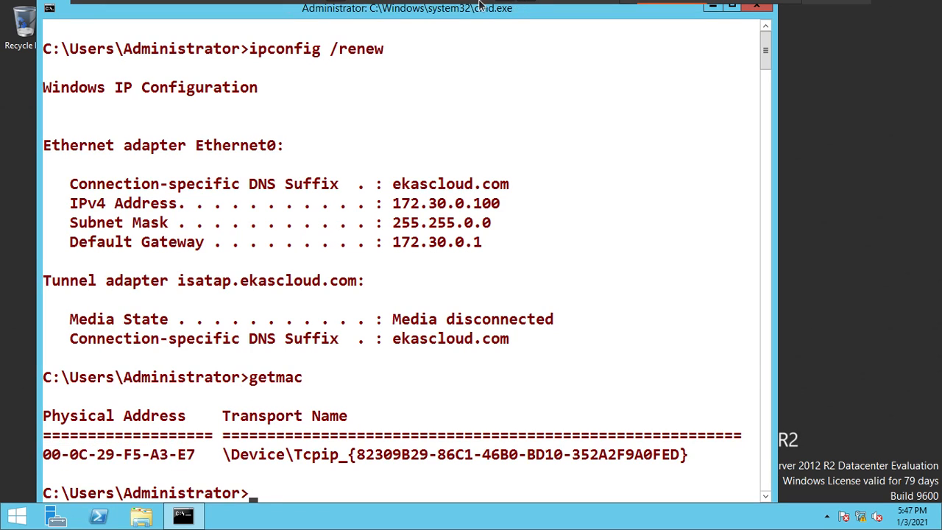
- Return to the C2 machine, paste the copied MAC address into the reservation, add it and open the DC and DNS reservation
mouse_move(816, 15)
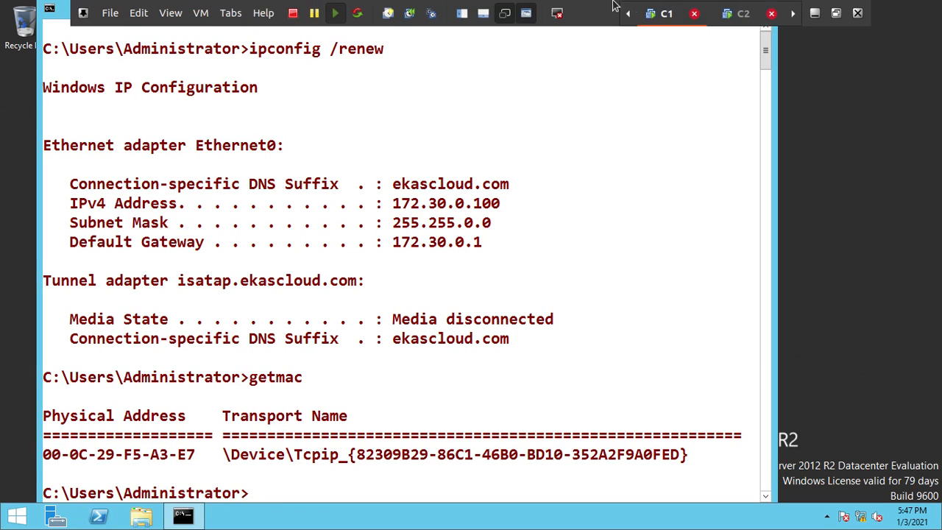
left_click(741, 16)
left_click(547, 187)
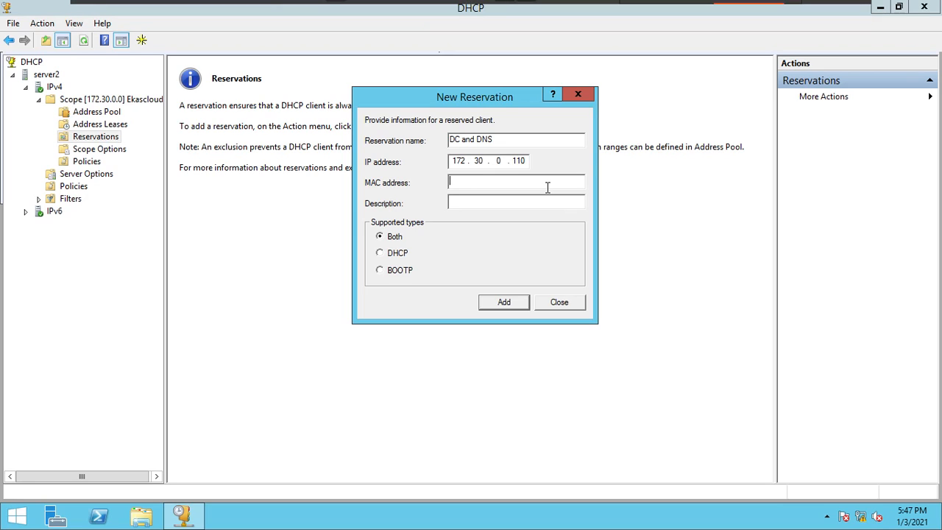
type("00-0C-29-F5-A3-E7")
left_click(506, 307)
left_click(563, 305)
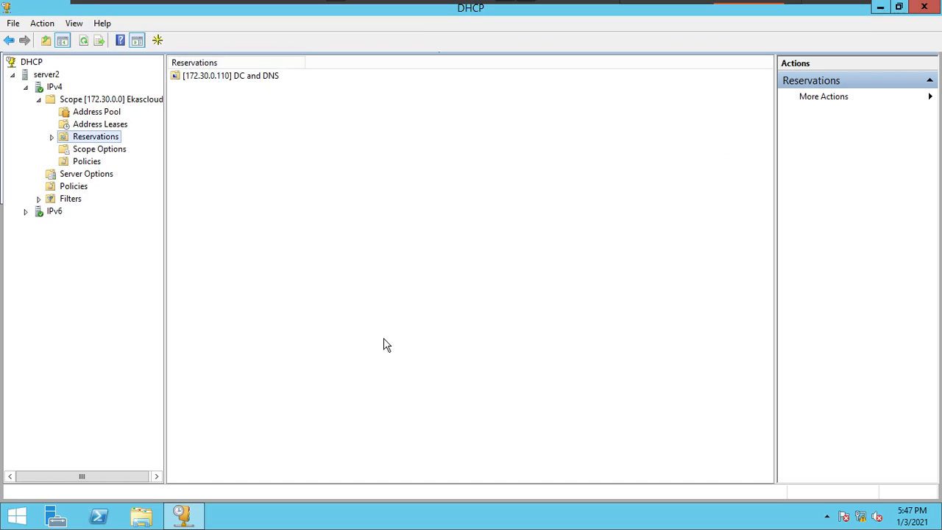
double_click(248, 78)
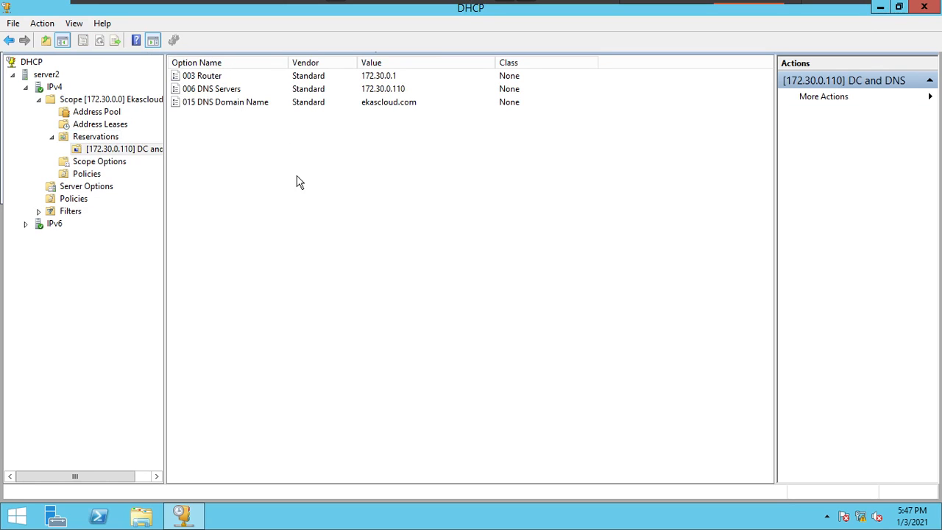
- On the C1 machine, run ipconfig and highlight the current IPv4 address
mouse_move(607, 3)
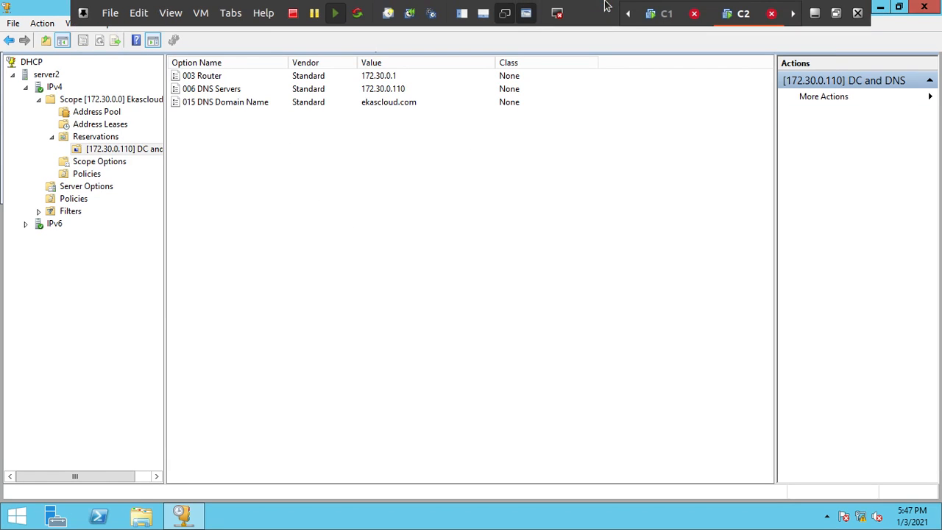
left_click(654, 16)
scroll(476, 275, "down", 5)
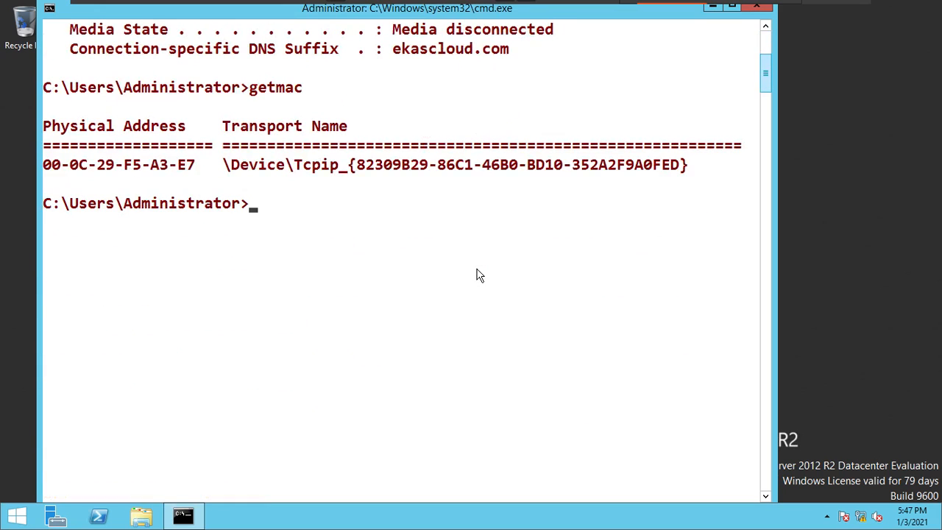
type("ipconfig /renew")
key("BackSpace")
key("BackSpace")
key("BackSpace")
key("BackSpace")
key("BackSpace")
key("BackSpace")
key("Return")
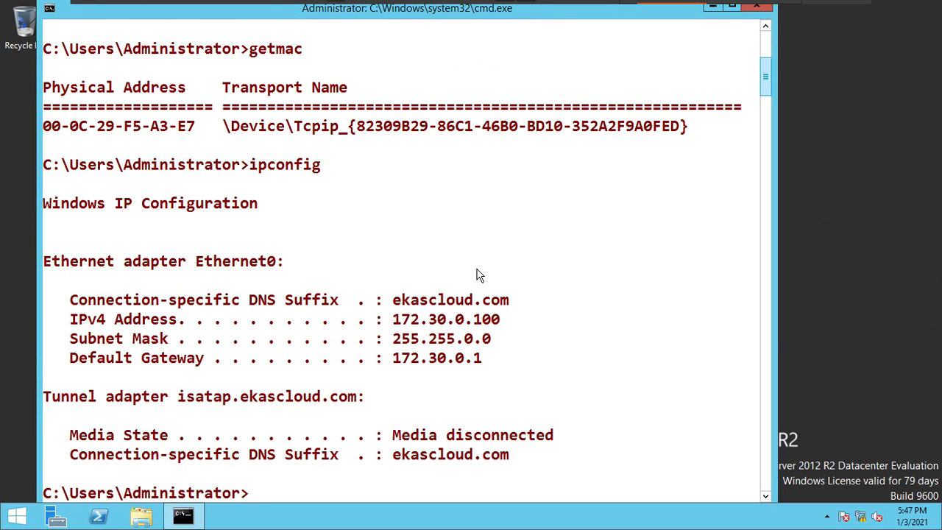
right_click(431, 317)
left_click(445, 324)
left_click_drag(374, 319, 516, 326)
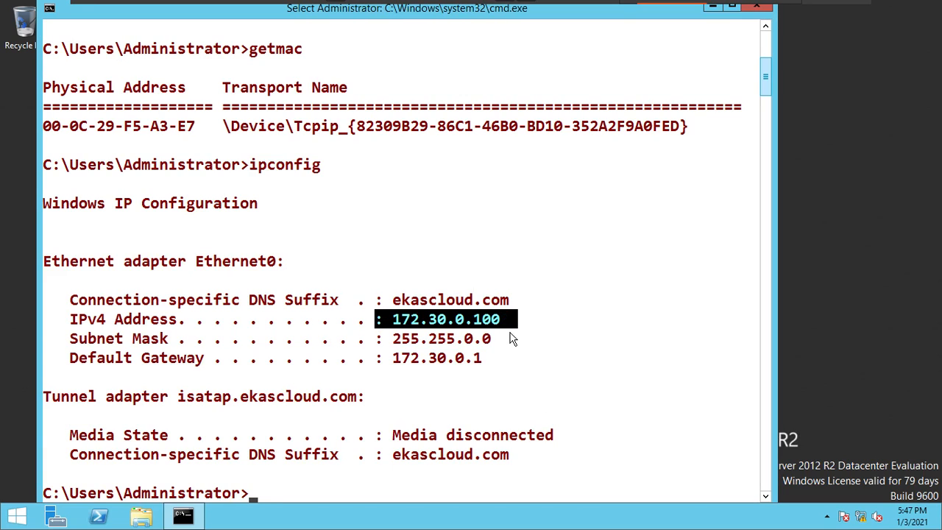
key("Return")
- Clear the Command Prompt and release the current DHCP lease with ipconfig /release
type("cls")
key("Return")
type("ipconfi g")
key("BackSpace")
key("BackSpace")
type("g")
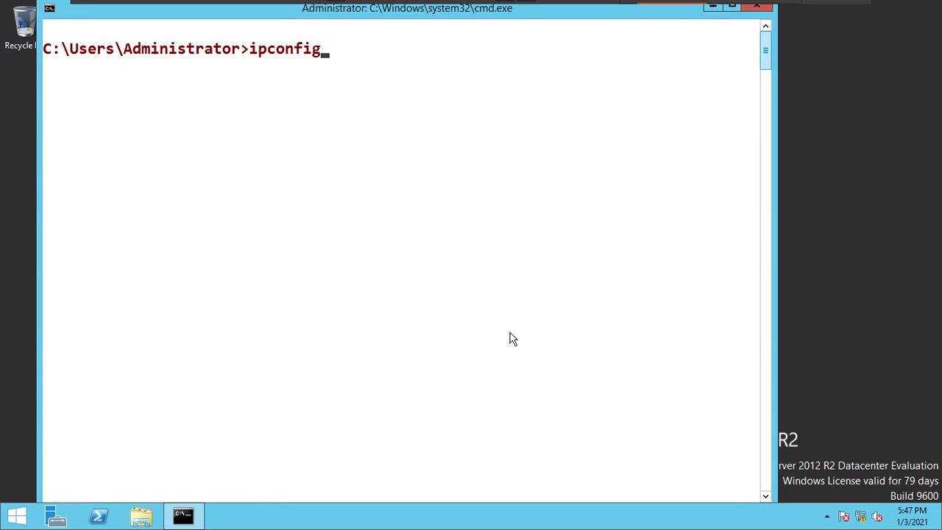
type(" /release")
key("Return")
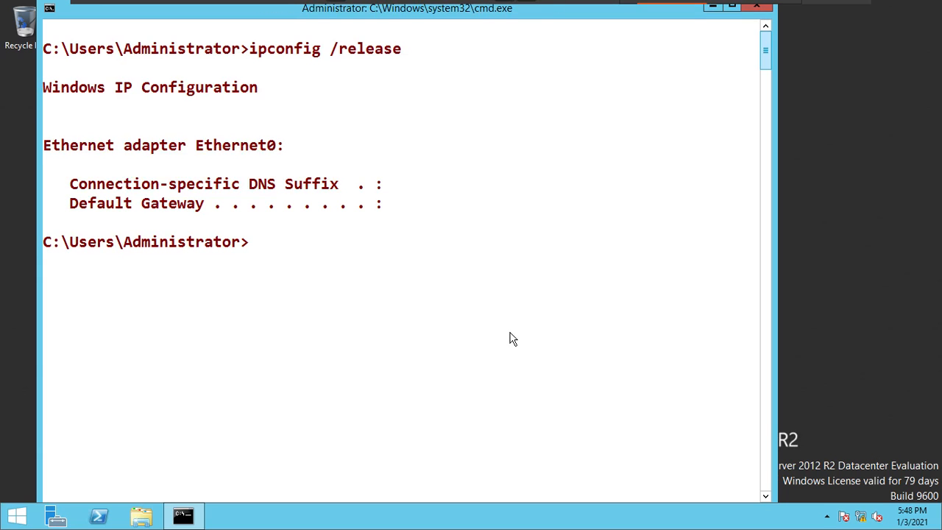
- Request a new DHCP lease for C1 with ipconfig /renew
key("Up")
key("Up")
key("Up")
key("Up")
key("Return")
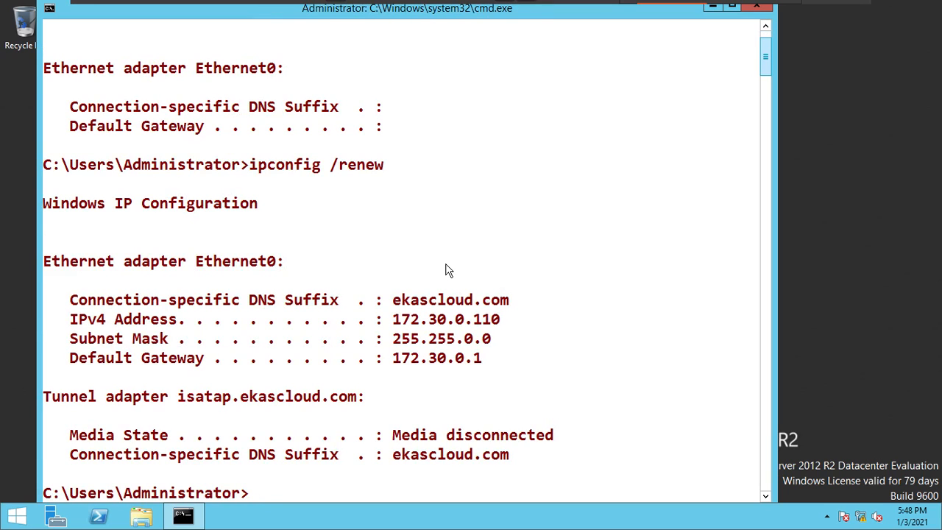
- Highlight the IPv4 address line in the output of the renewed lease
scroll(447, 270, "up", 2)
scroll(446, 269, "down", 7)
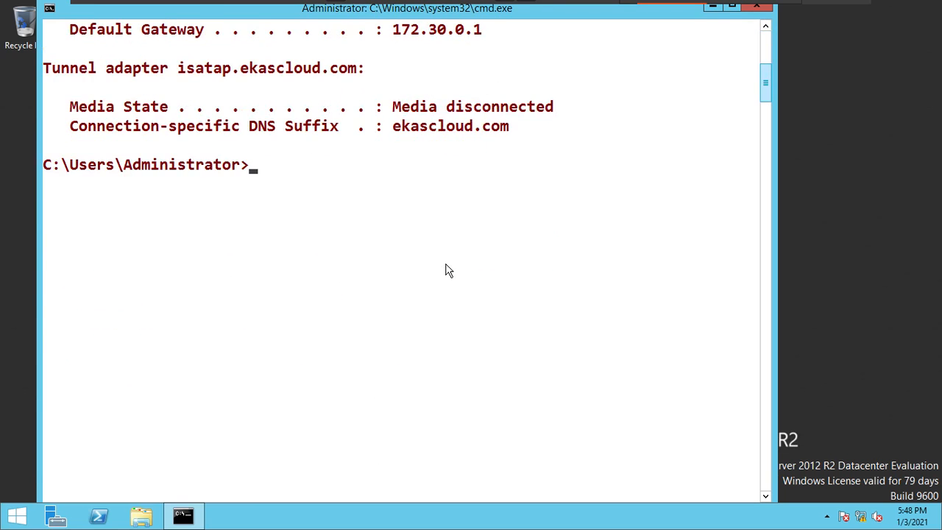
scroll(446, 269, "up", 4)
right_click(446, 269)
left_click(480, 273)
left_click_drag(65, 224, 510, 219)
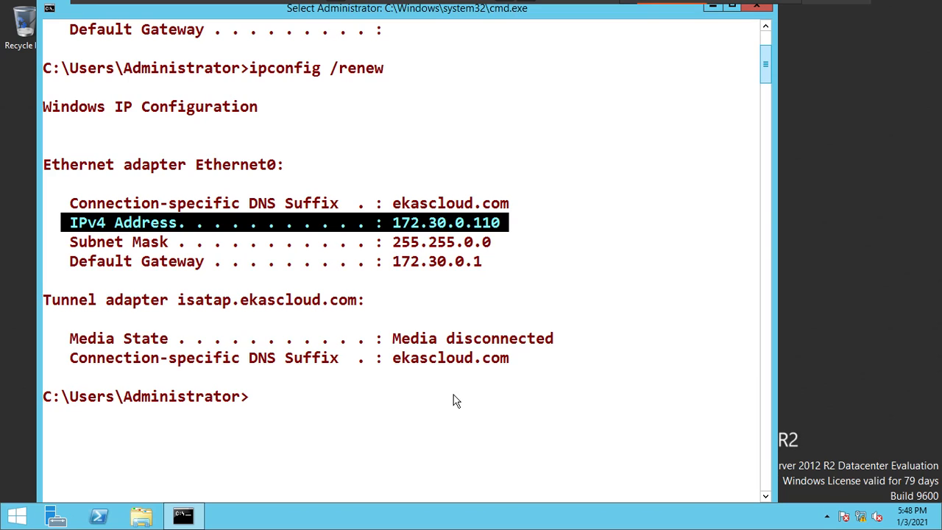
- Switch to the C2 machine and start a backup of the DHCP server server2
mouse_move(646, 4)
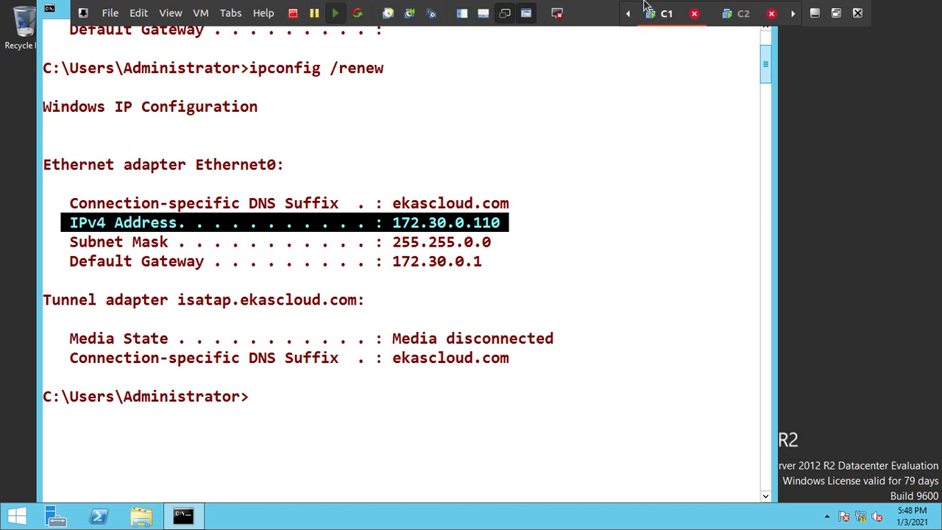
left_click(732, 21)
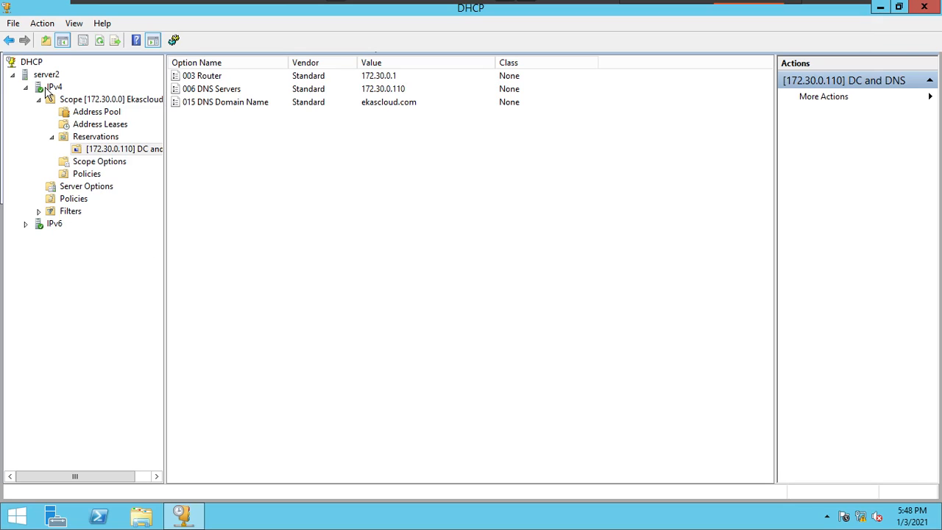
left_click(92, 102)
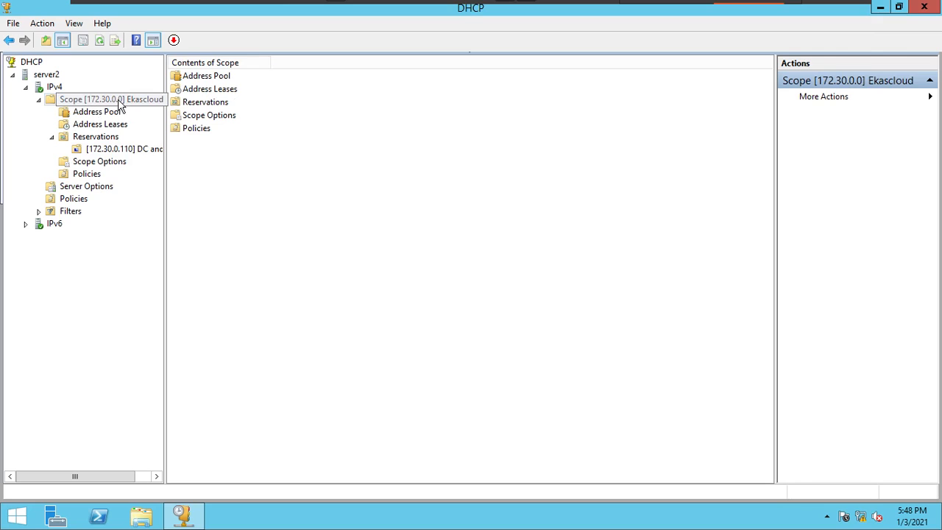
left_click(45, 77)
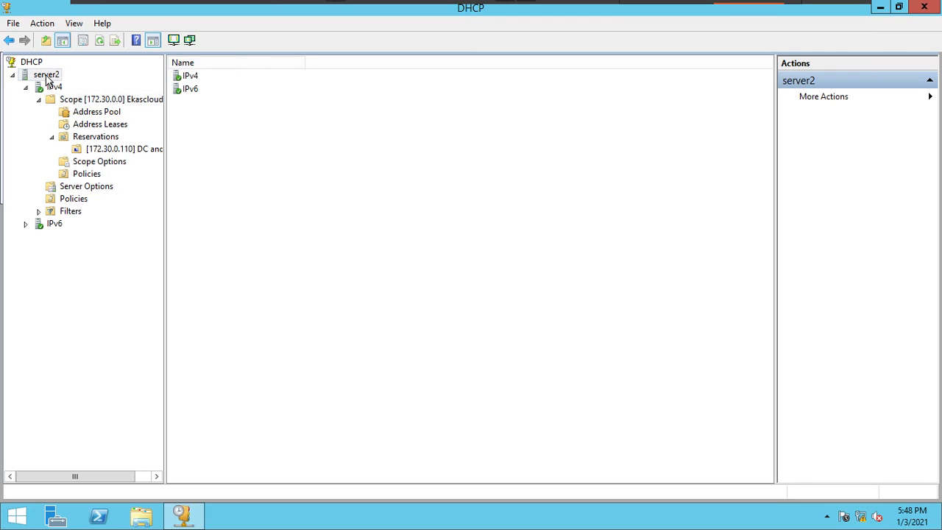
right_click(47, 79)
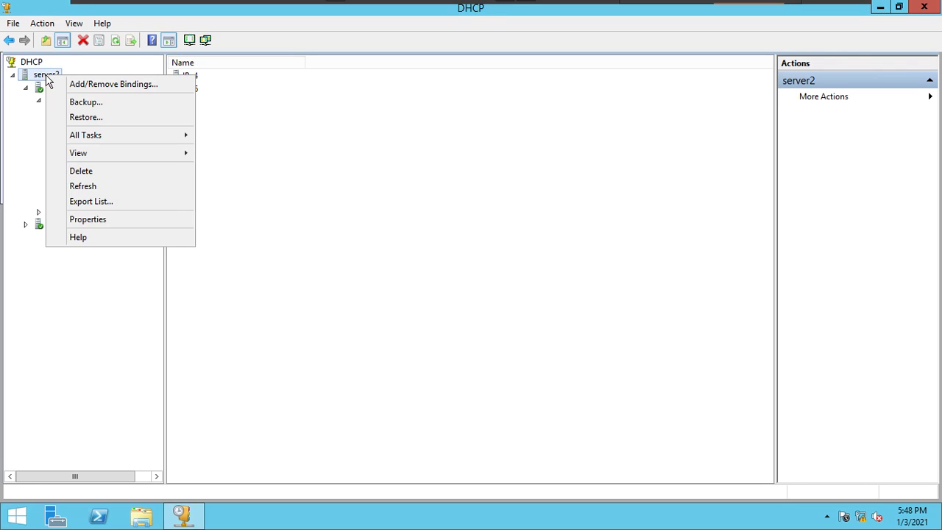
left_click(106, 105)
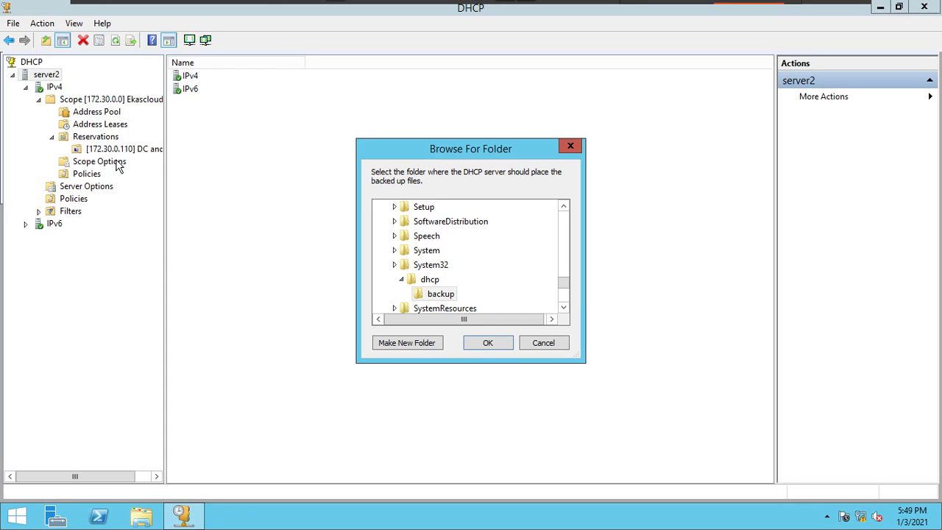
- Choose the backup folder inside System32\dhcp as the destination and confirm the DHCP backup
left_click(430, 281)
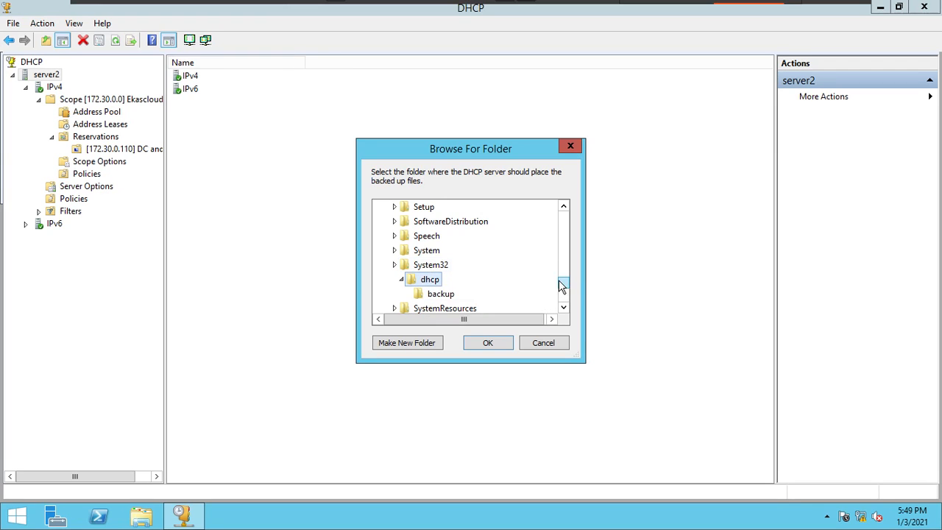
left_click_drag(566, 287, 568, 273)
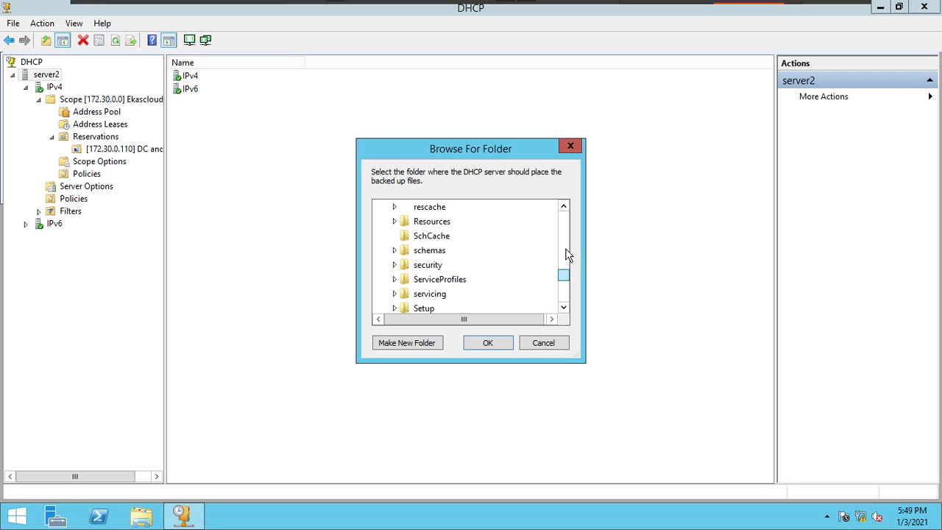
scroll(488, 257, "up", 5)
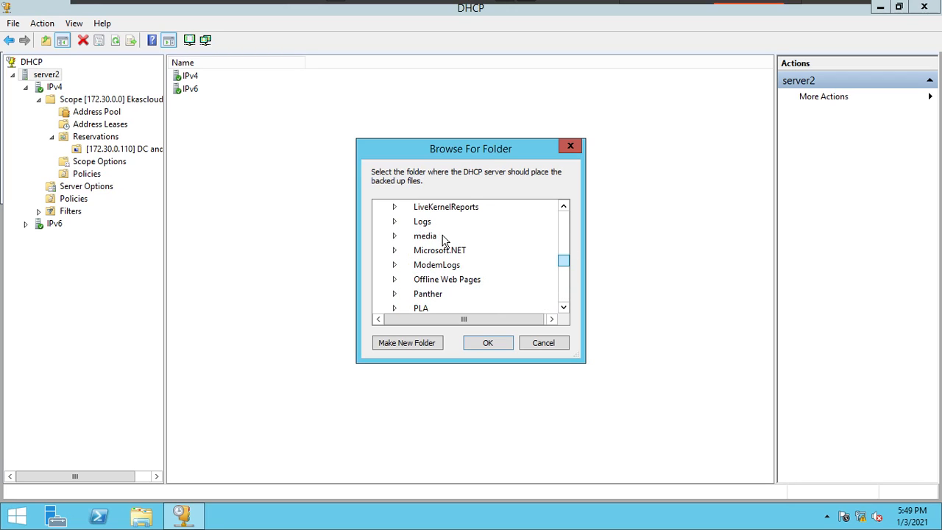
scroll(440, 240, "up", 10)
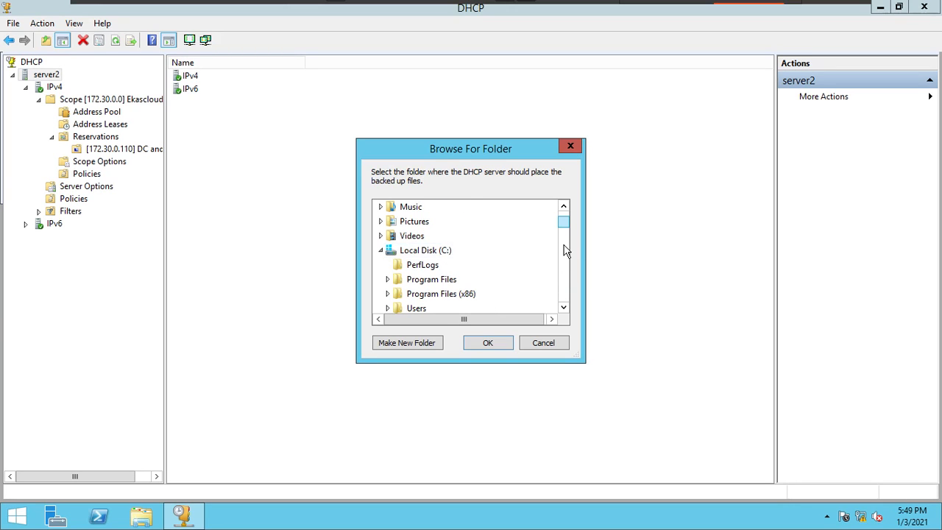
left_click_drag(567, 224, 562, 288)
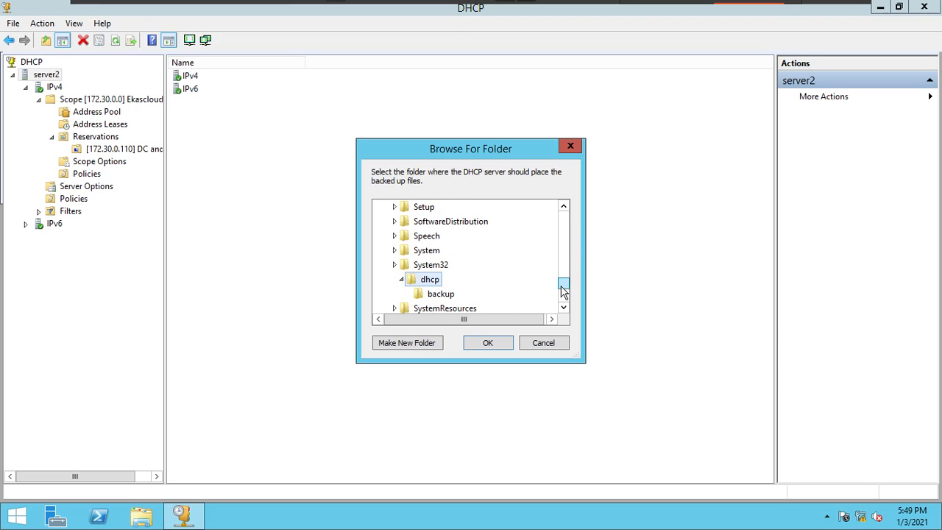
left_click(441, 294)
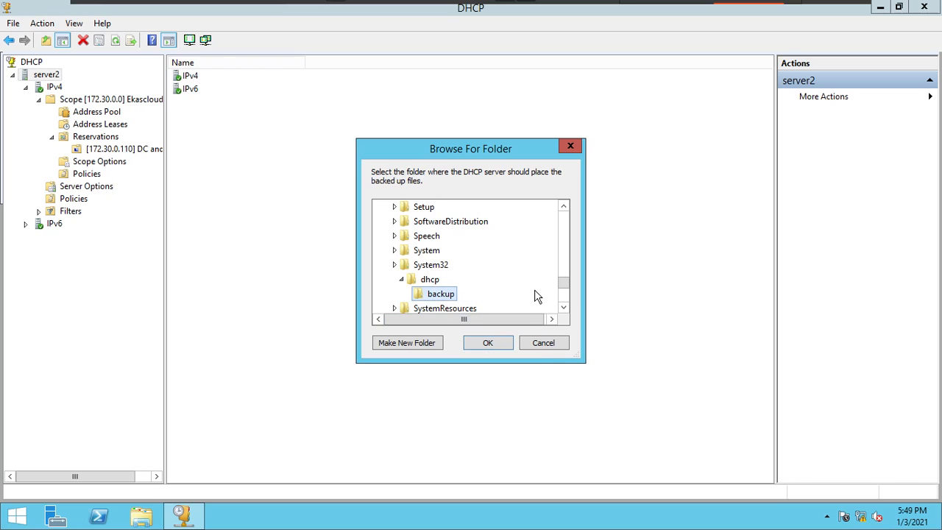
left_click(511, 346)
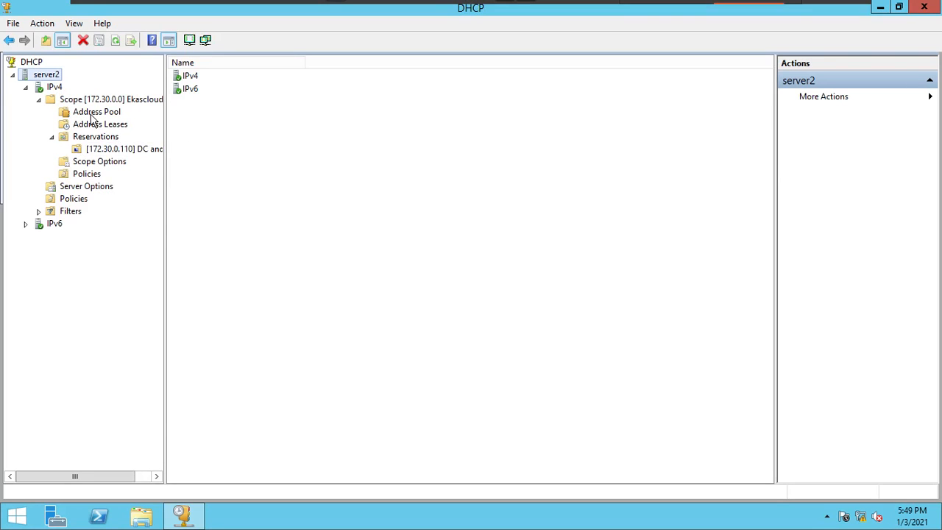
- Delete the DC and DNS reservation for 172.30.0.110 from the Ekascloud scope and confirm the deletion
left_click(91, 116)
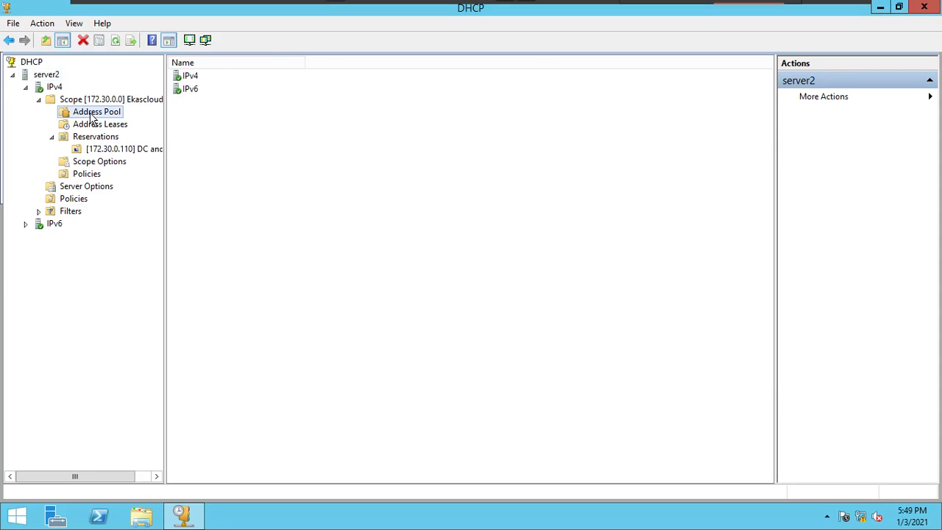
right_click(103, 151)
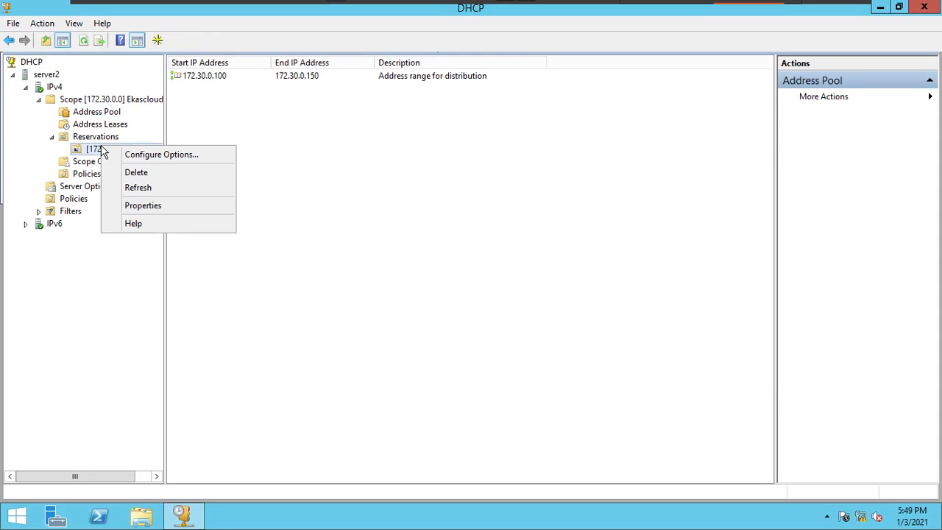
left_click(135, 172)
left_click(520, 313)
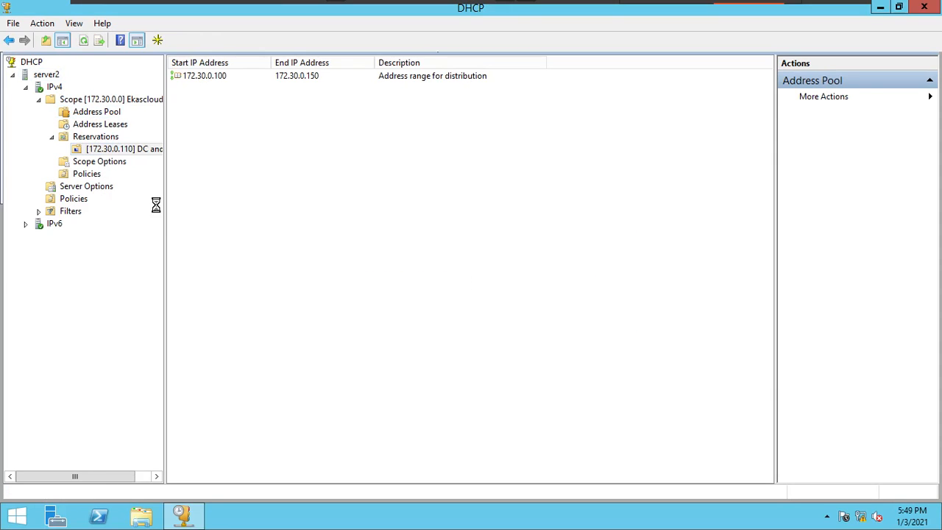
- Delete the 172.30.0.100 address lease from the Ekascloud scope and confirm the deletion
left_click(116, 127)
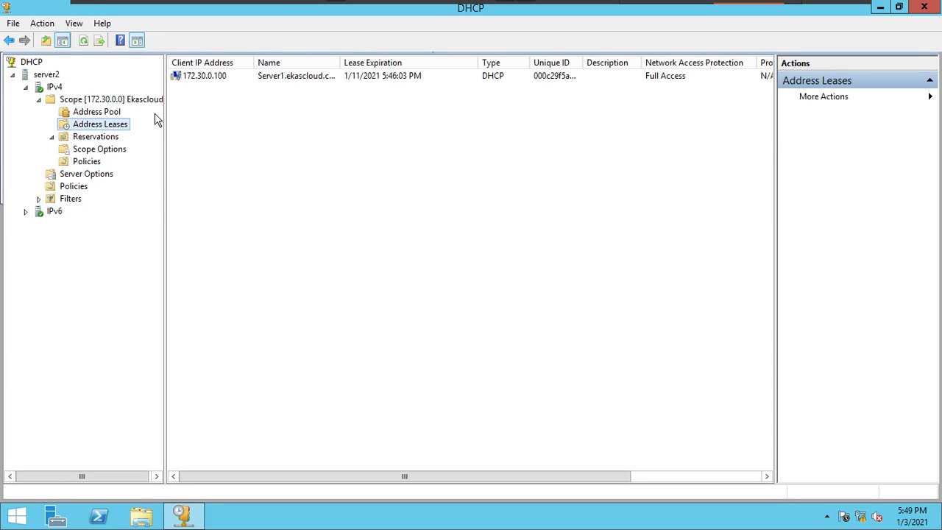
left_click(184, 80)
right_click(185, 80)
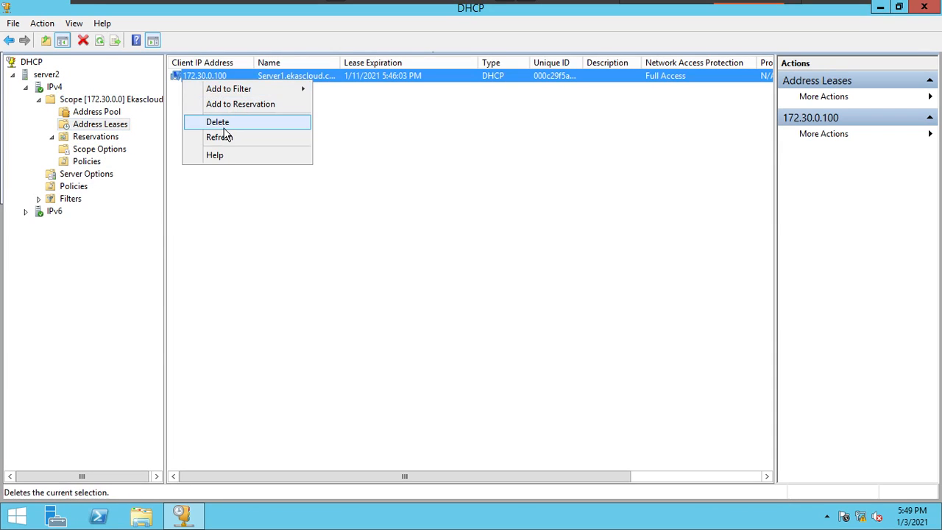
left_click(225, 124)
left_click(485, 312)
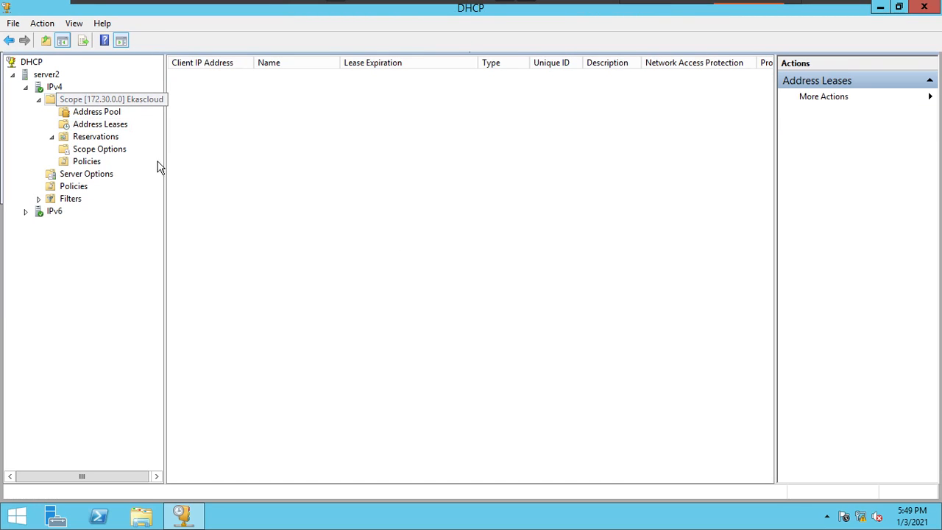
- Delete the whole Ekascloud scope 172.30.0.0 from IPv4 and confirm the deletion prompts
right_click(87, 99)
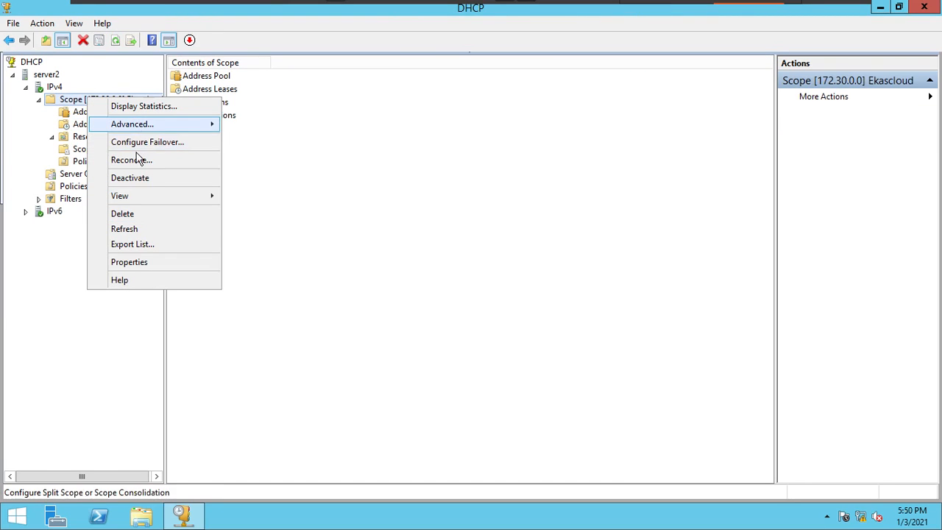
left_click(149, 215)
left_click(541, 313)
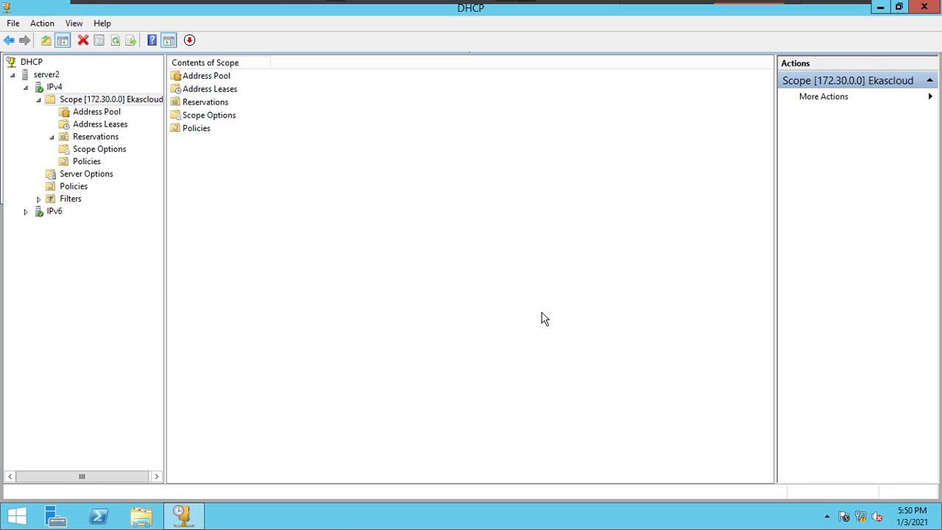
left_click(536, 316)
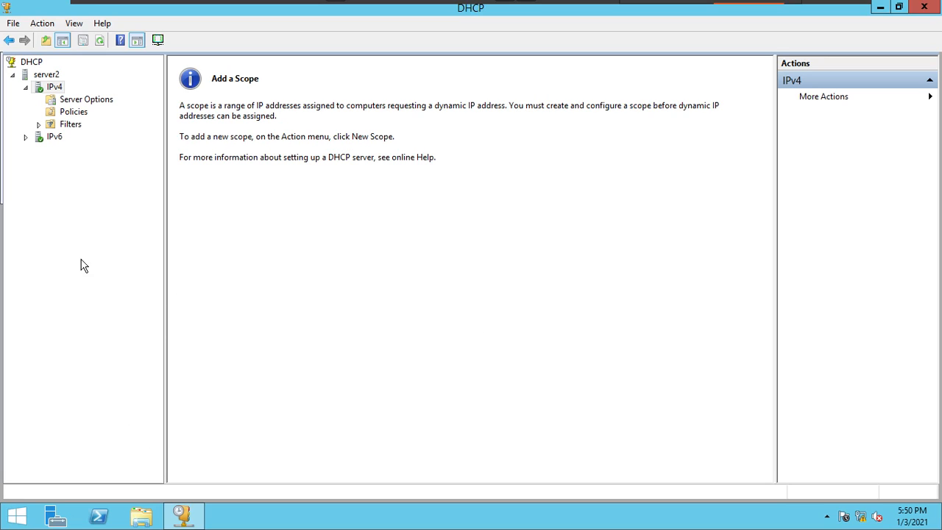
right_click(59, 88)
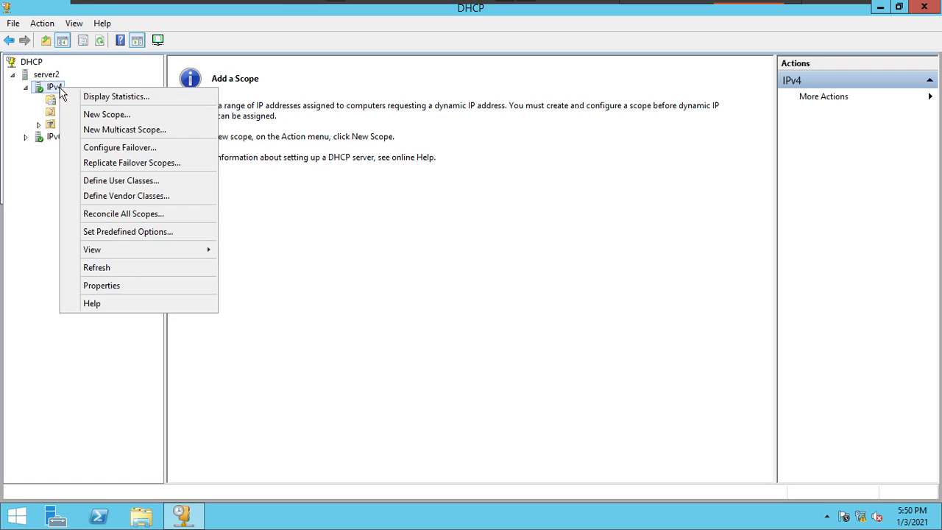
left_click(53, 72)
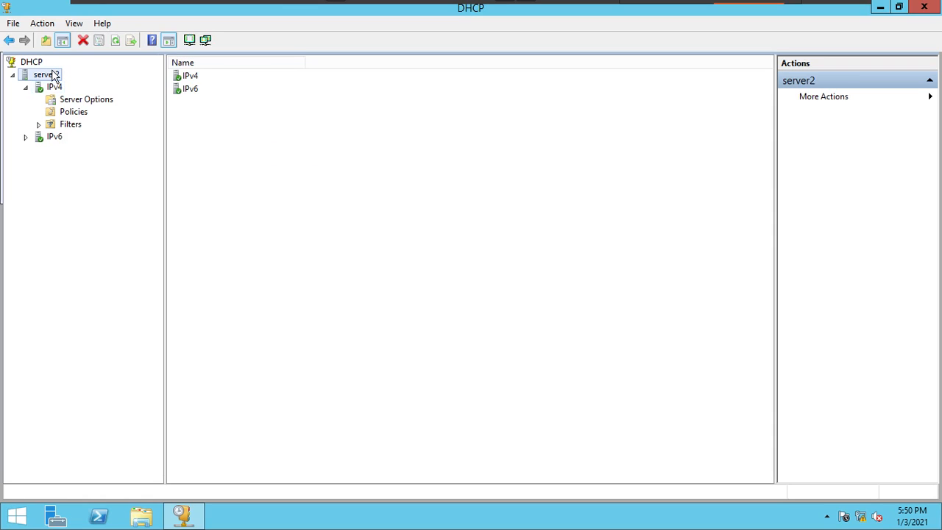
right_click(52, 73)
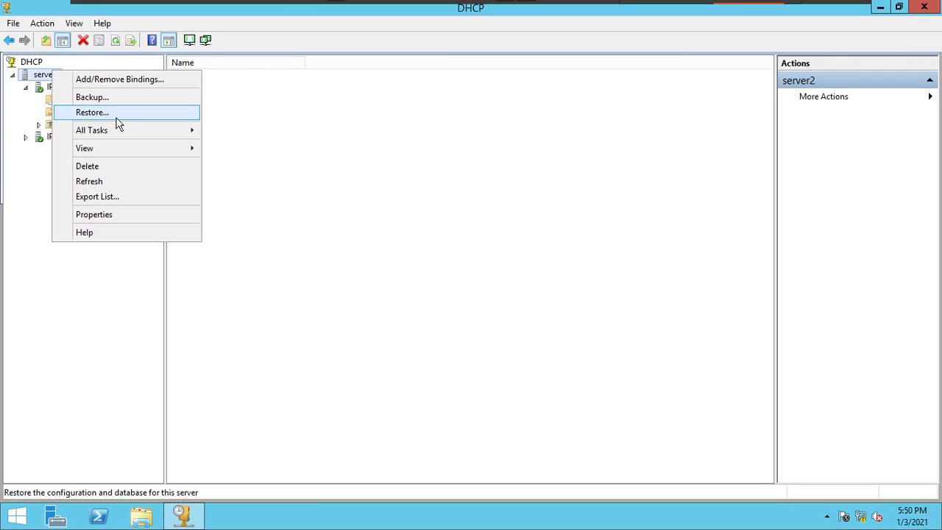
left_click(341, 228)
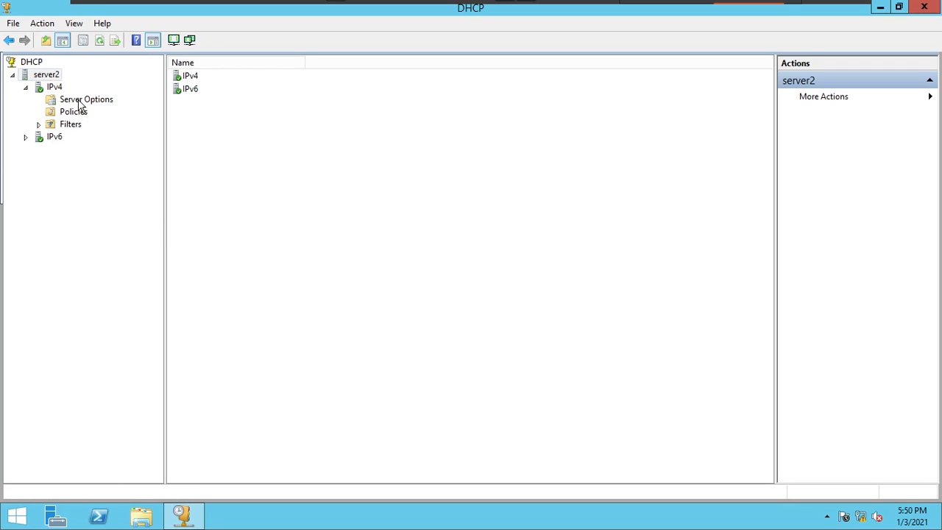
- Check the database path and backup path in the properties of server2 and close them without changes
right_click(56, 75)
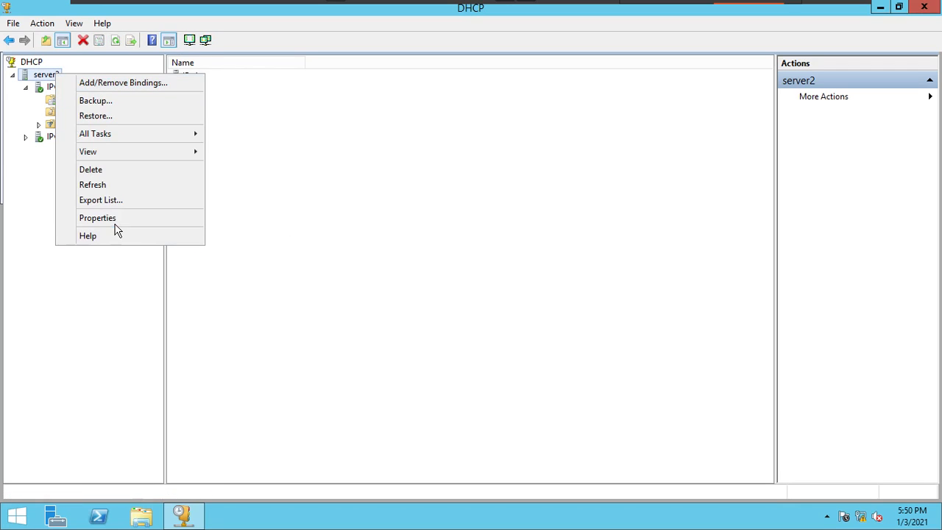
left_click(114, 219)
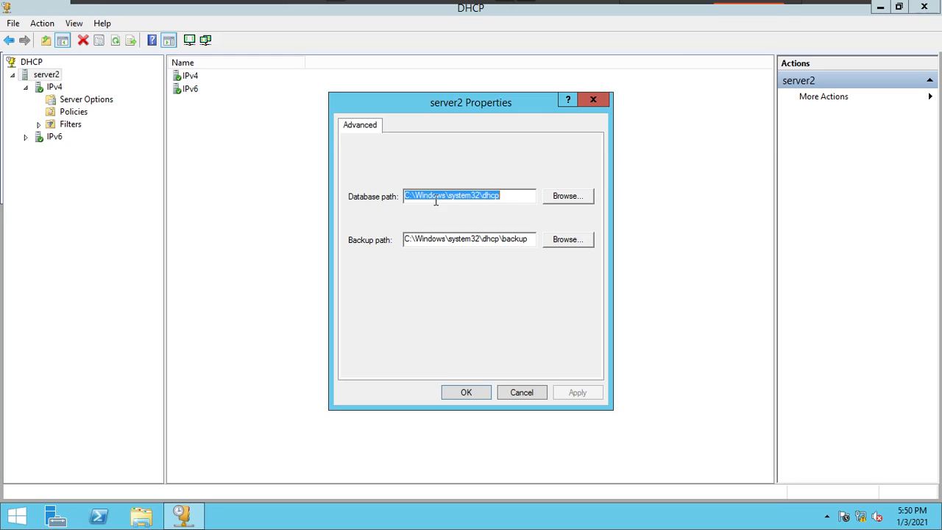
left_click(522, 195)
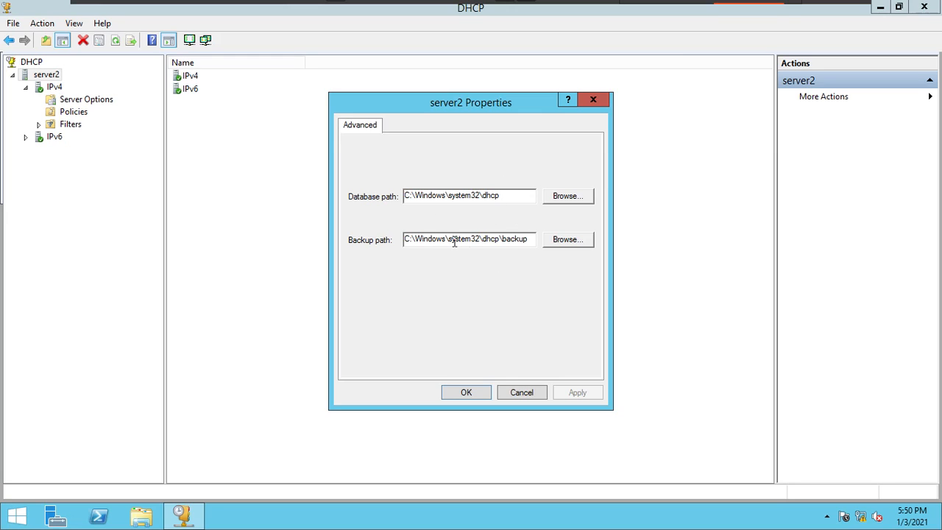
left_click(518, 396)
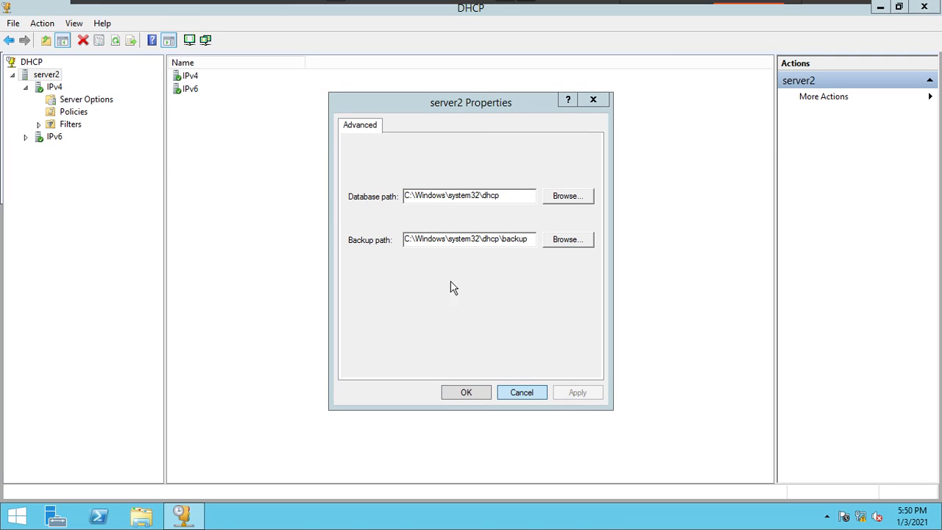
left_click(522, 392)
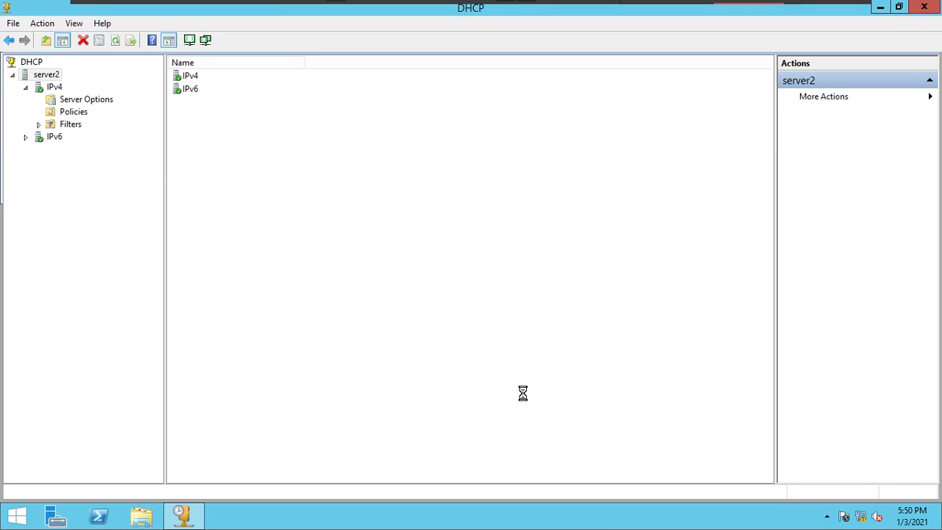
- Restore the DHCP server server2 from the backup folder inside System32\dhcp, allowing the service to be stopped and restarted
right_click(59, 75)
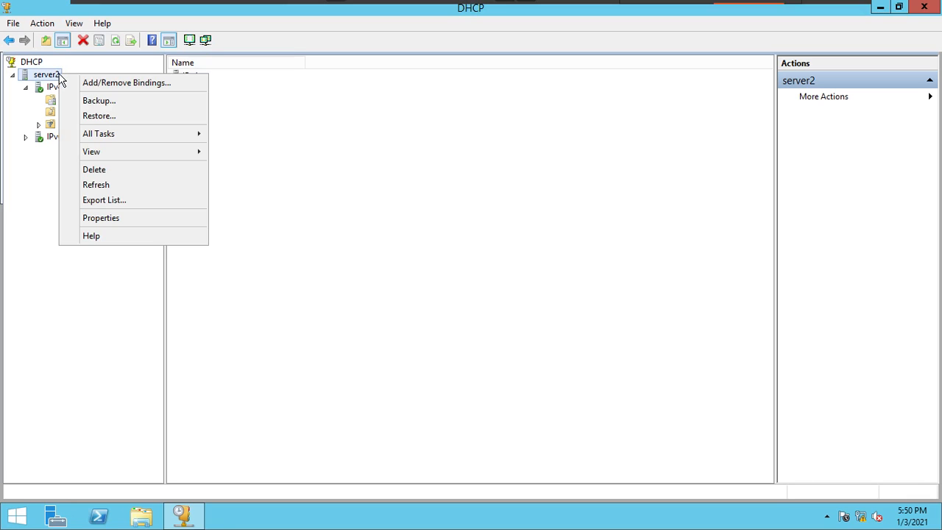
left_click(94, 116)
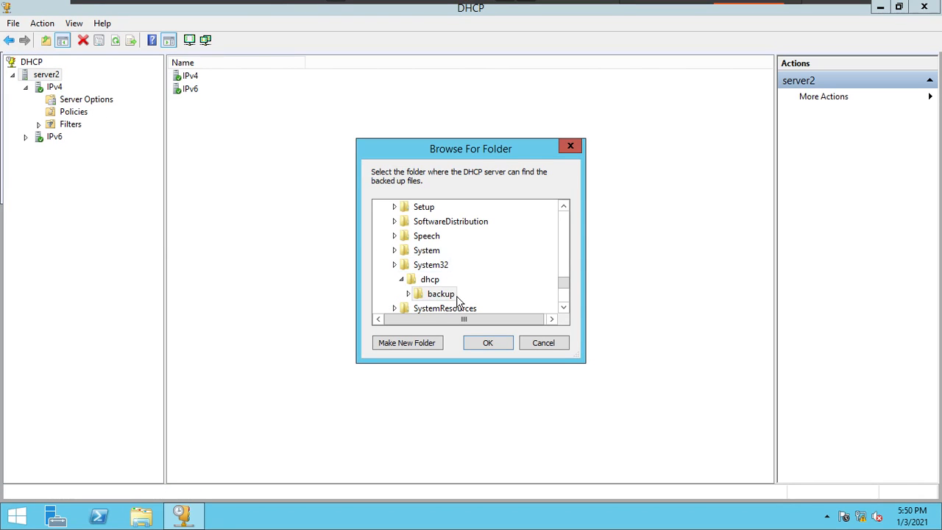
left_click(490, 344)
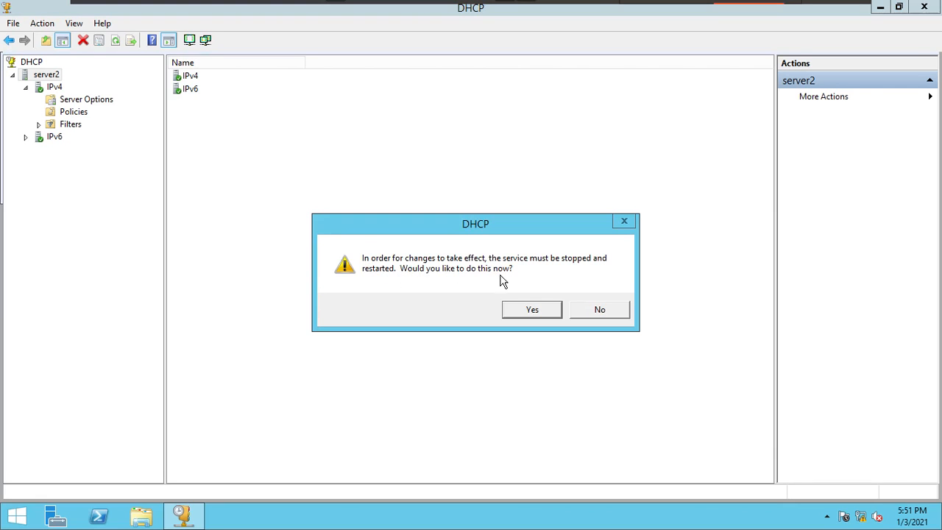
left_click(558, 313)
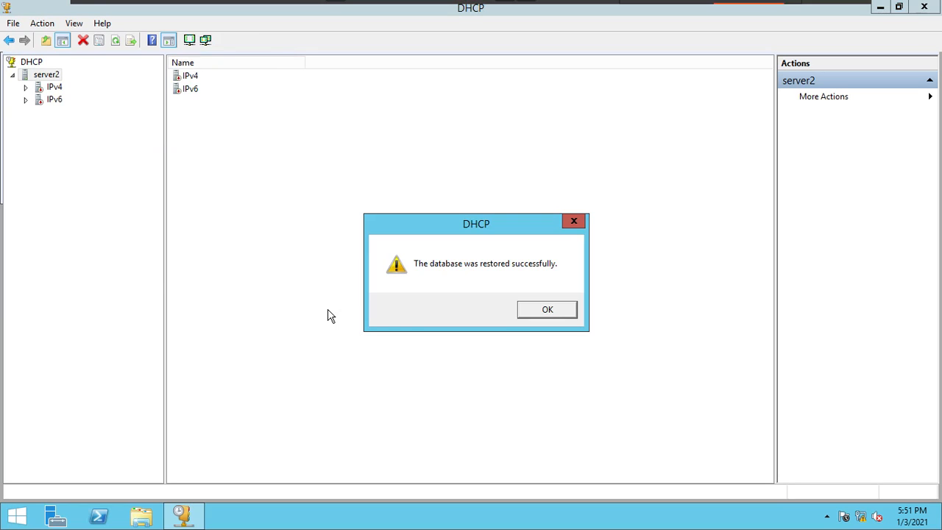
left_click(544, 312)
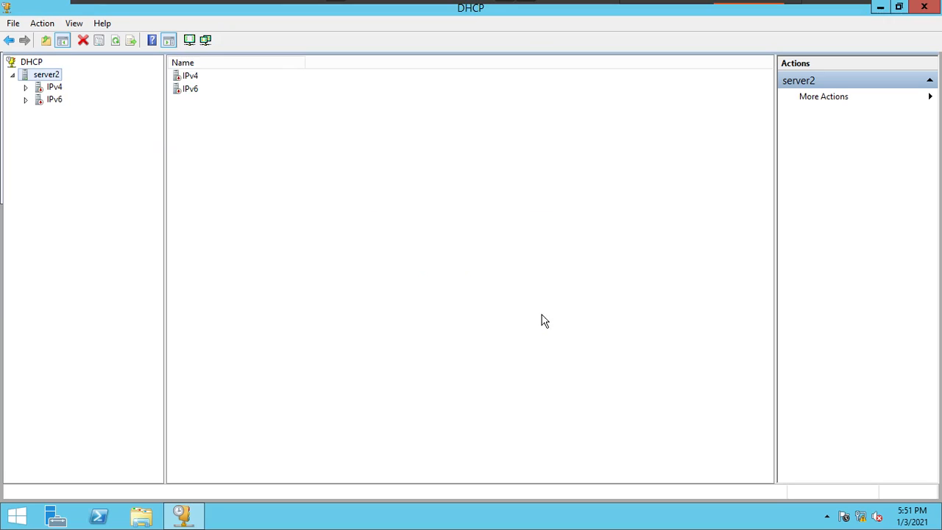
- Inspect the Ekascloud scope under IPv4, including its address pool, leases and the 172.30.0.110 reservation
left_click(28, 86)
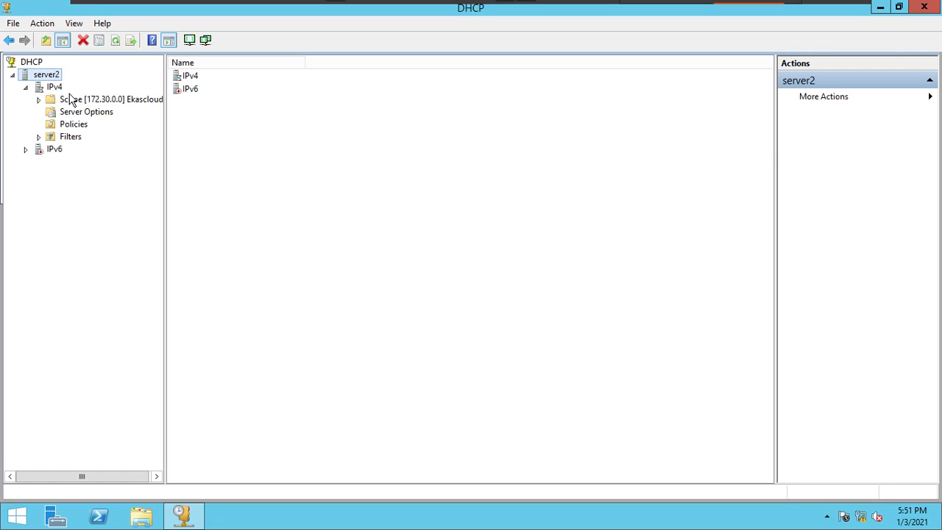
left_click(53, 89)
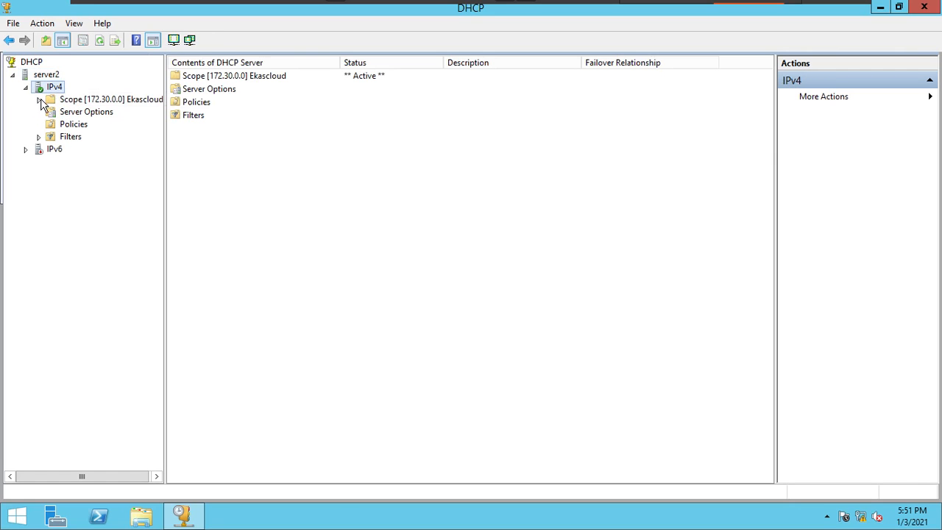
left_click(105, 111)
left_click(111, 127)
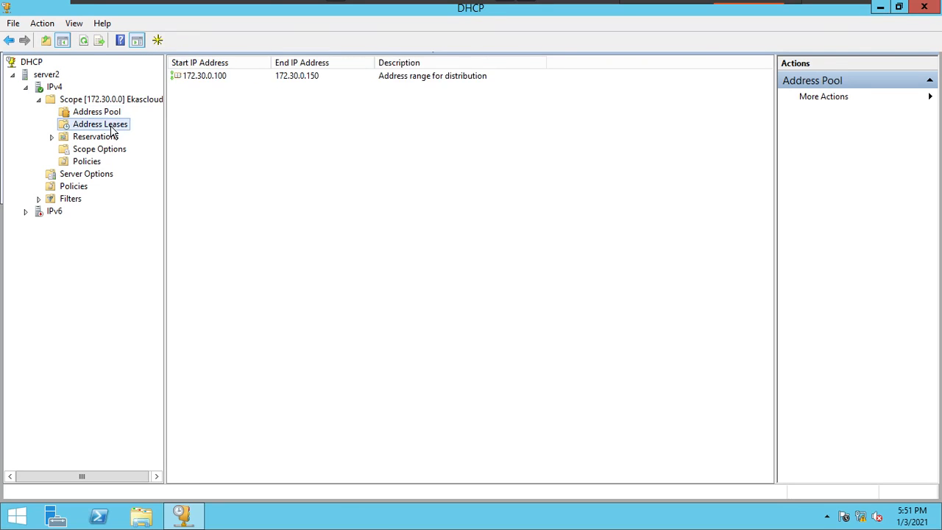
left_click(106, 139)
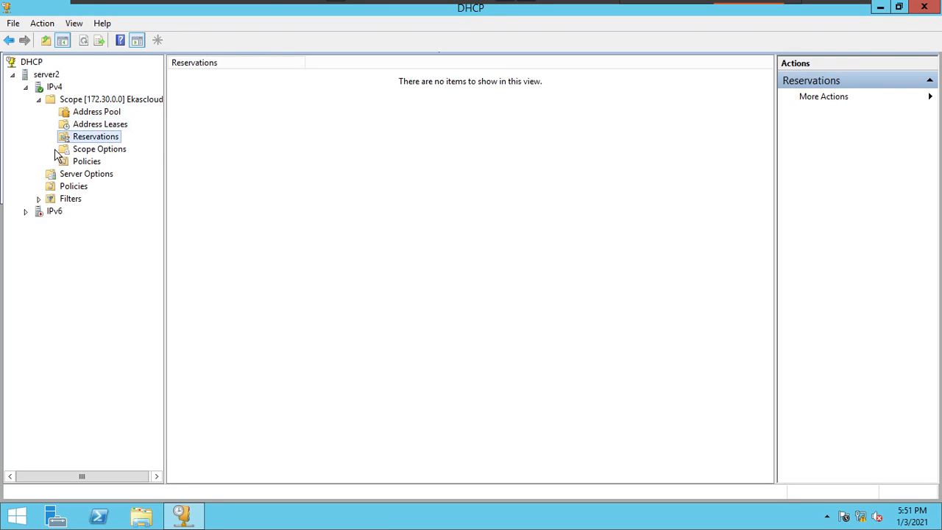
left_click(135, 153)
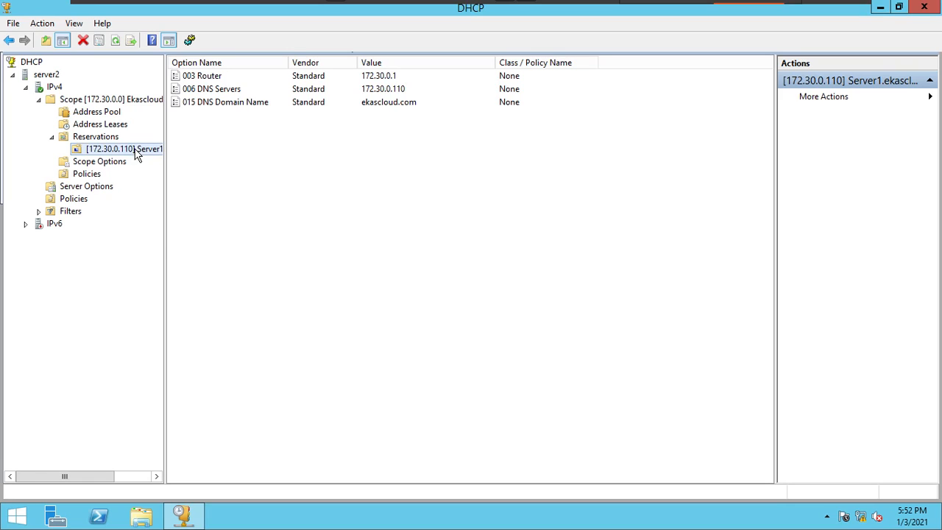
- Add an Allow filter for the MAC address 00-0C-29-F5-A3-E7 with the description dc, and close the filter dialog
left_click(56, 213)
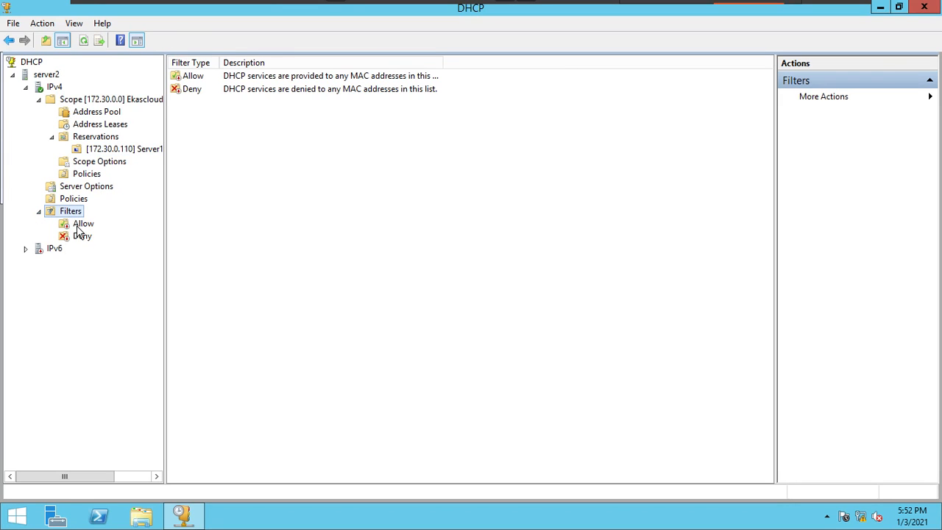
left_click(79, 230)
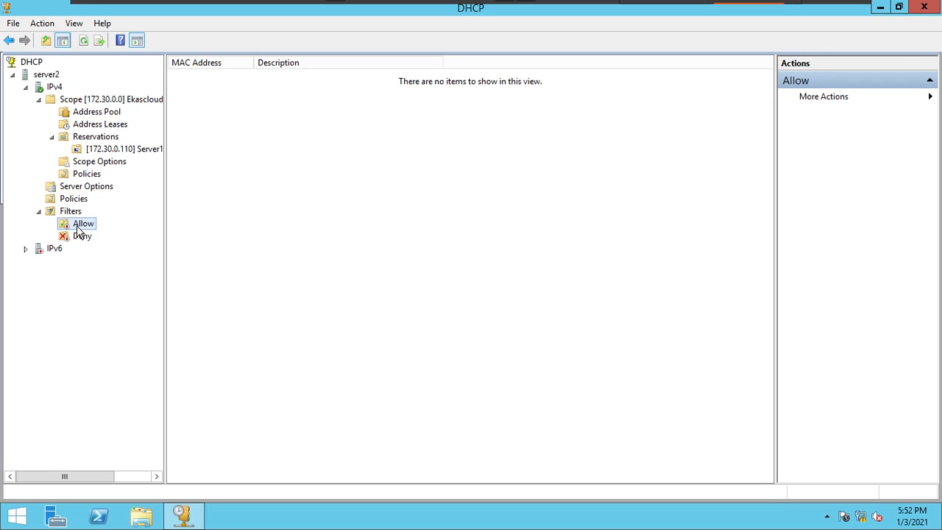
right_click(78, 231)
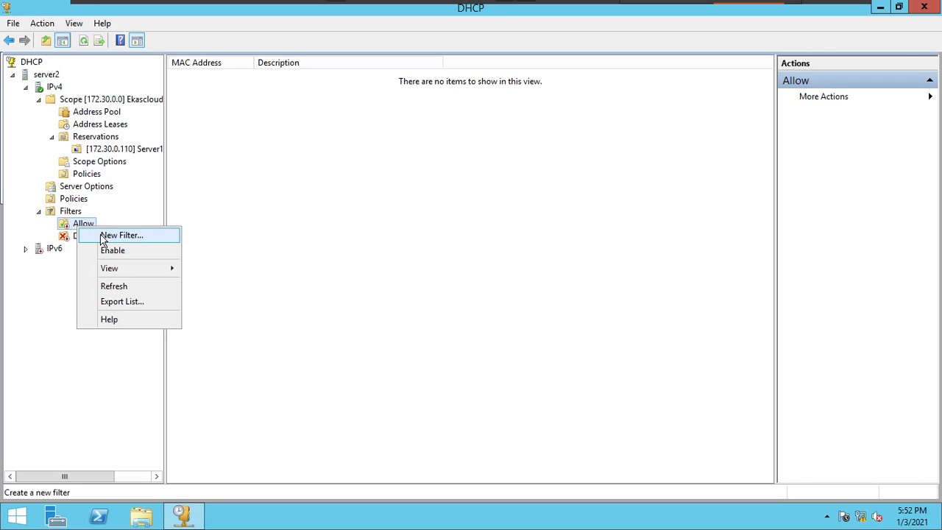
left_click(103, 237)
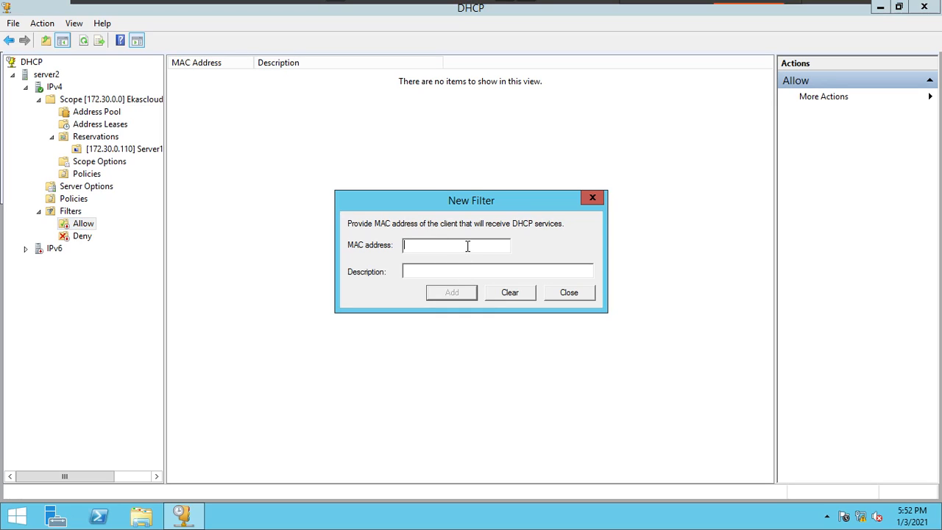
type("00-0C-29-F5-A3-E7")
type("fir")
key("BackSpace")
key("BackSpace")
key("BackSpace")
type("dc")
left_click(432, 298)
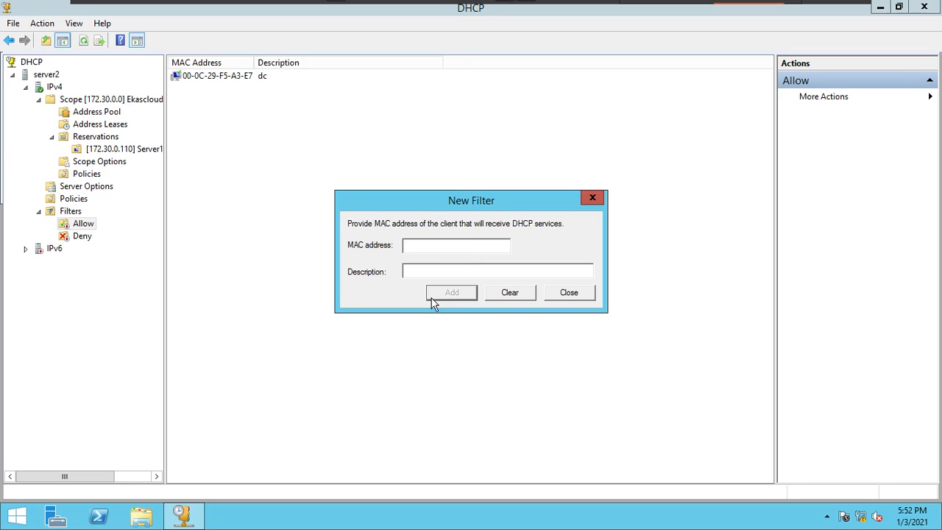
left_click(581, 300)
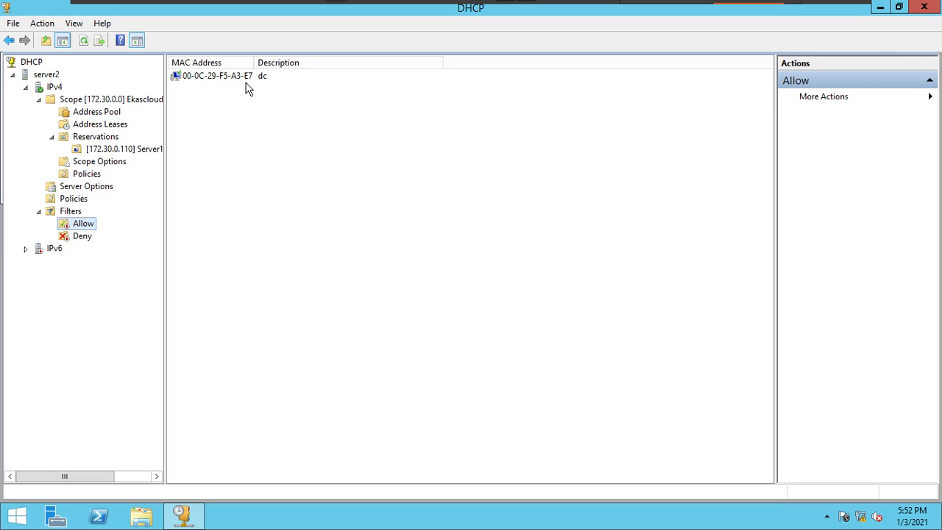
- Enable the Allow filter list for IPv4
right_click(82, 225)
left_click(112, 248)
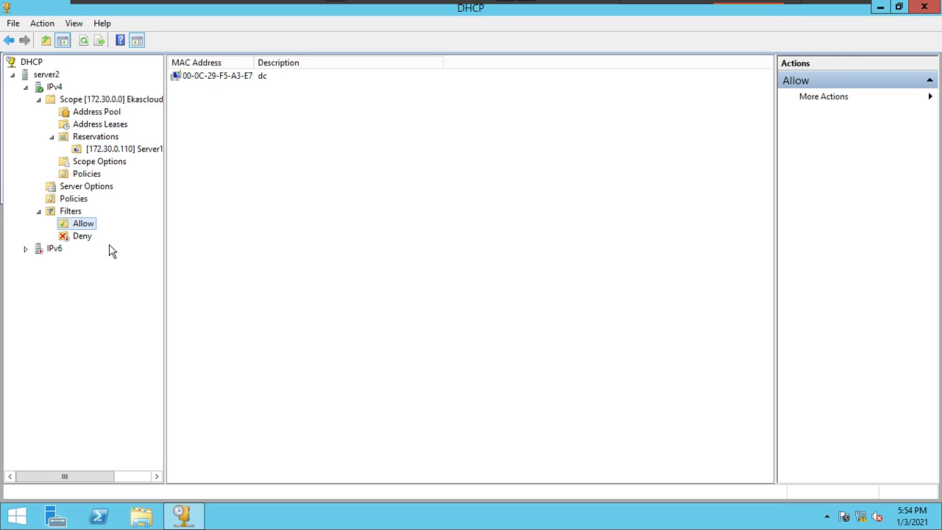
- Review the Allow and Deny filter lists, including their New Filter forms, and close each form without adding an entry
left_click(372, 256)
left_click(78, 213)
left_click(85, 227)
left_click(89, 237)
left_click(85, 228)
right_click(85, 228)
left_click(103, 235)
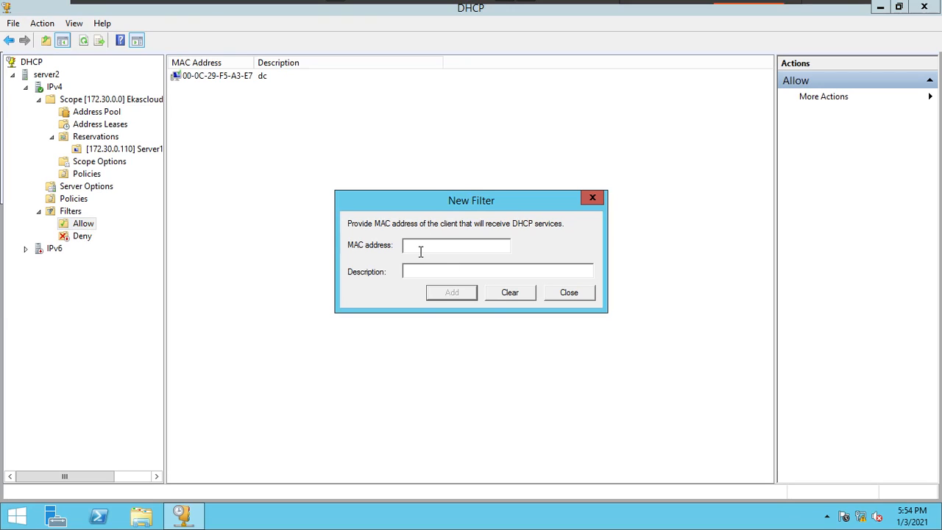
left_click(567, 293)
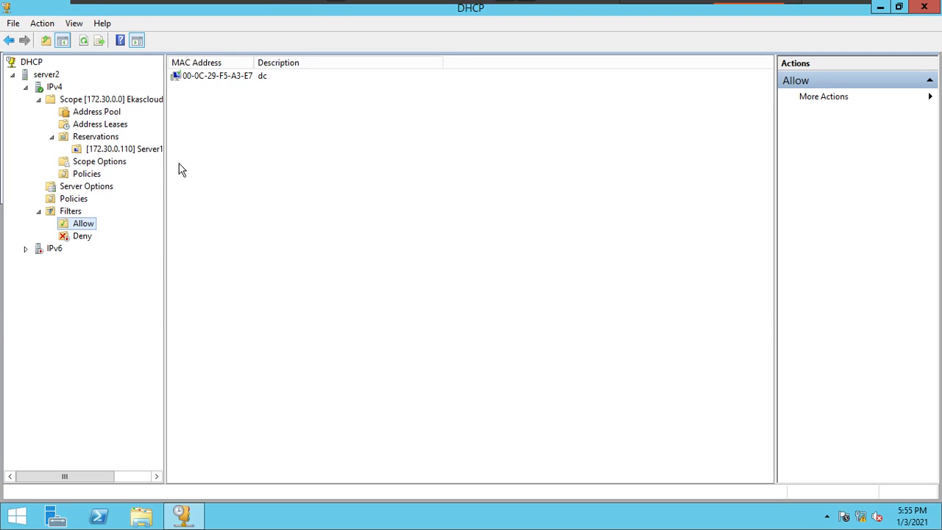
left_click(198, 80)
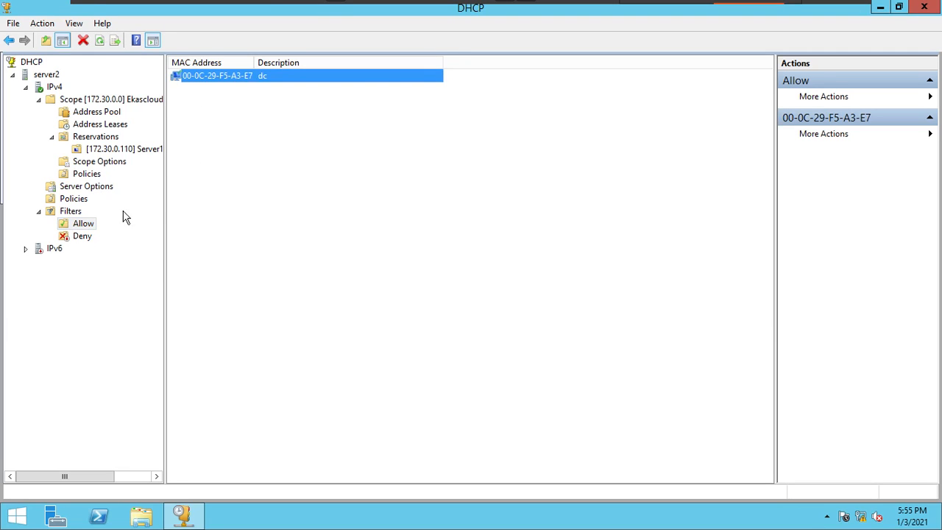
left_click(87, 241)
right_click(87, 246)
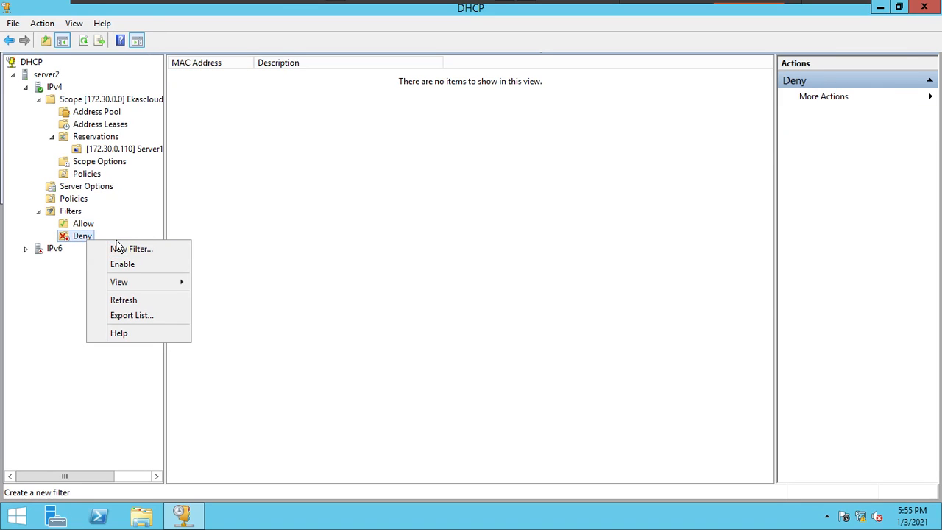
left_click(116, 248)
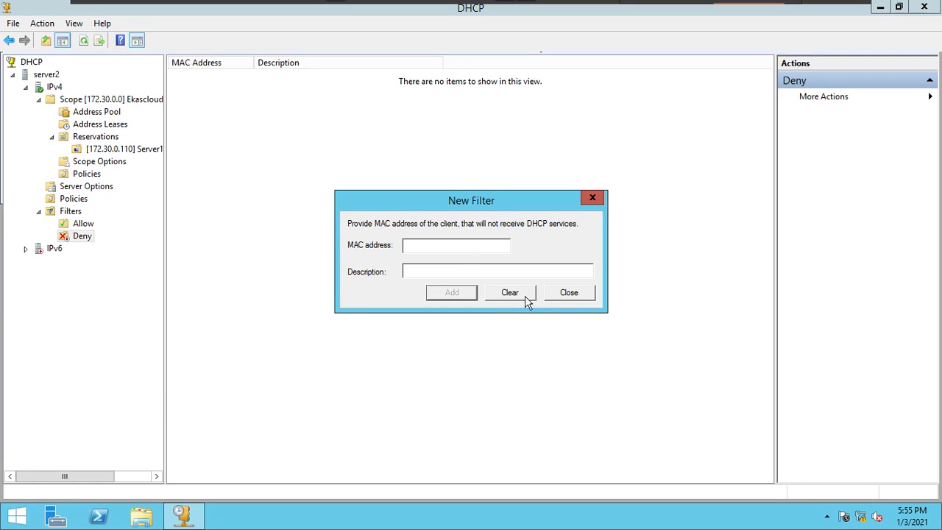
left_click(569, 292)
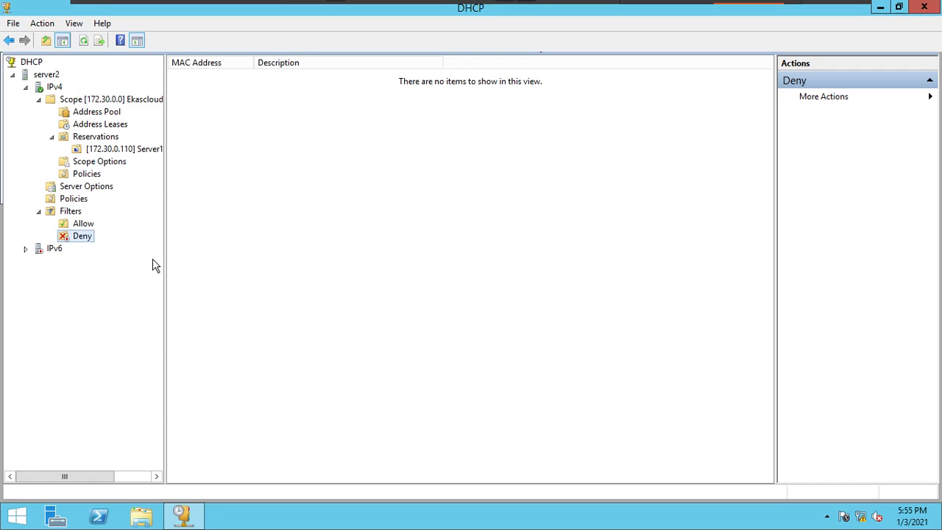
- Disable the Allow filter list and delete its dc entry for MAC address 00-0C-29-F5-A3-E7
right_click(82, 224)
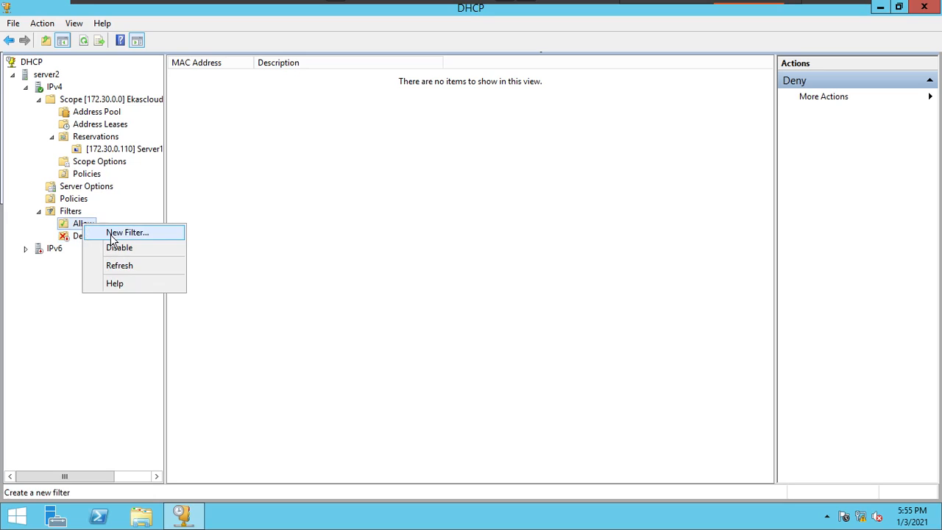
left_click(119, 248)
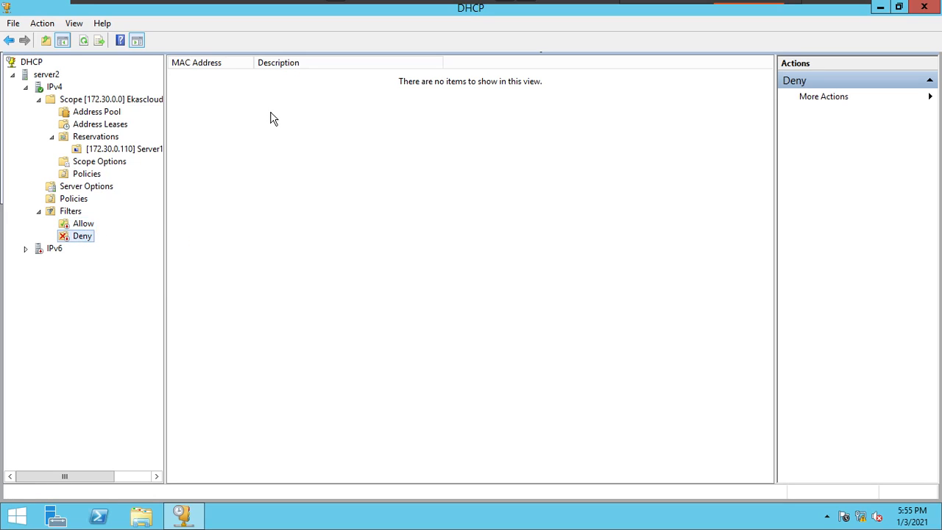
left_click(80, 224)
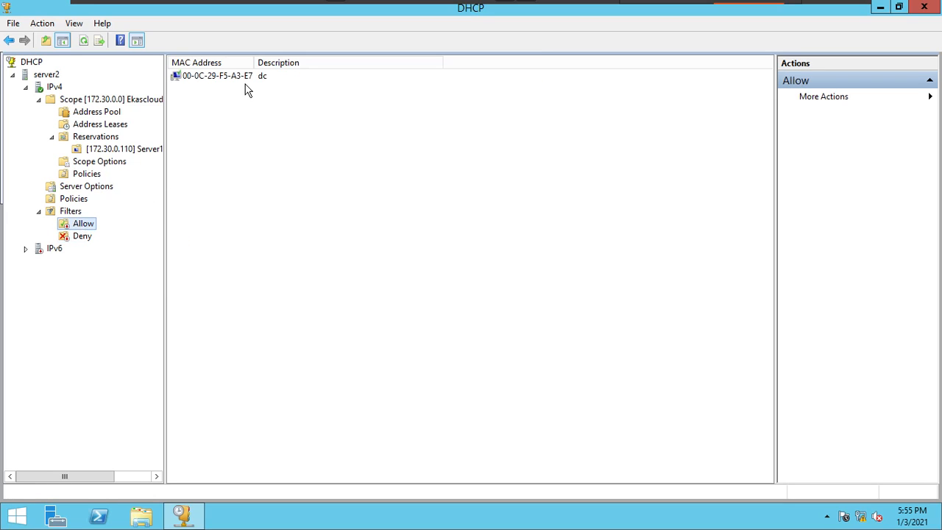
left_click(246, 81)
right_click(246, 82)
left_click(287, 120)
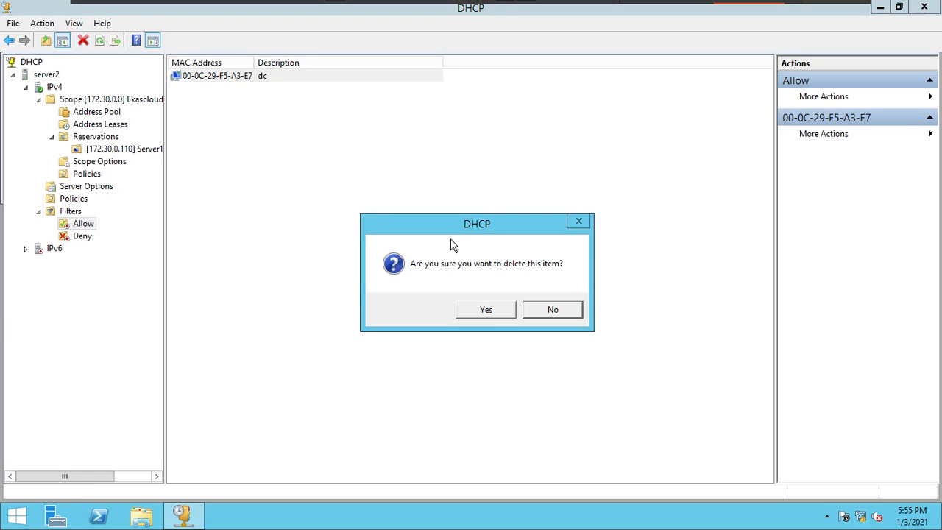
left_click(502, 314)
- Switch to the NoteBook virtual machine with SMART Notebook and fit its display to the full screen
mouse_move(888, 22)
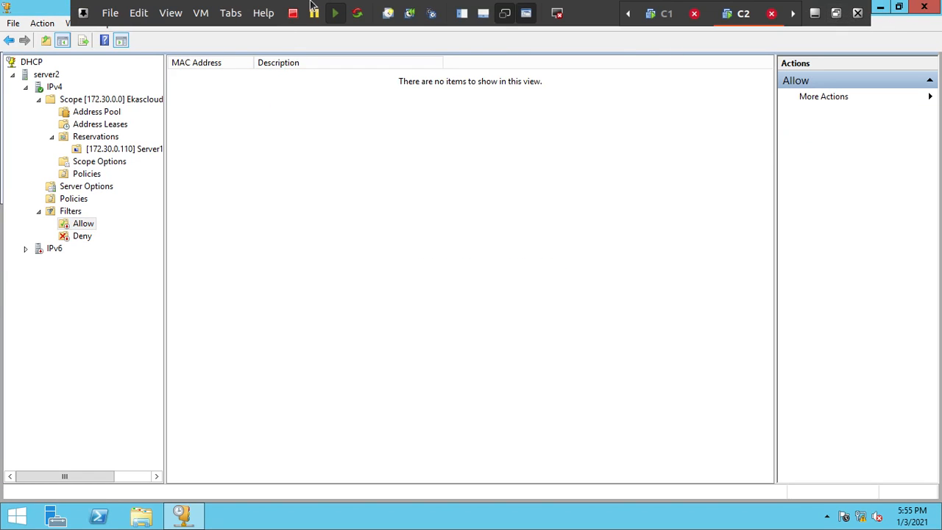
left_click(232, 13)
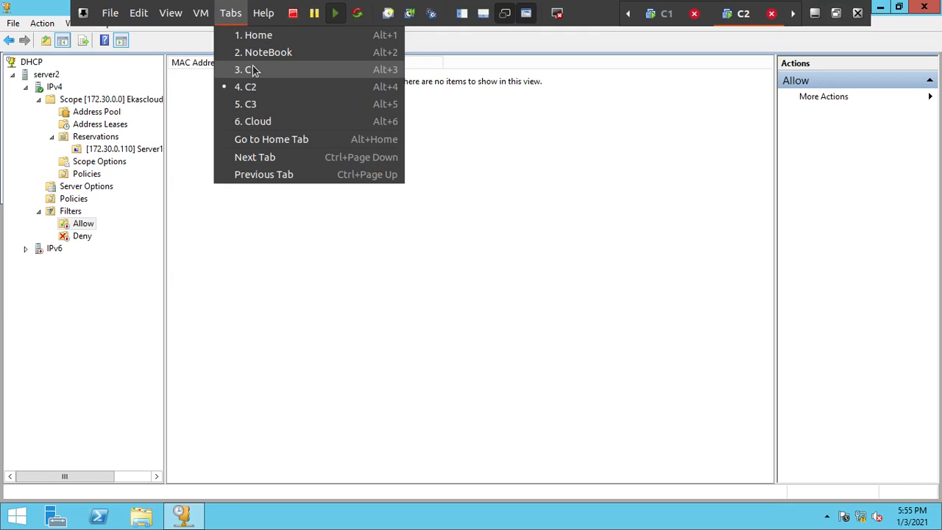
left_click(250, 53)
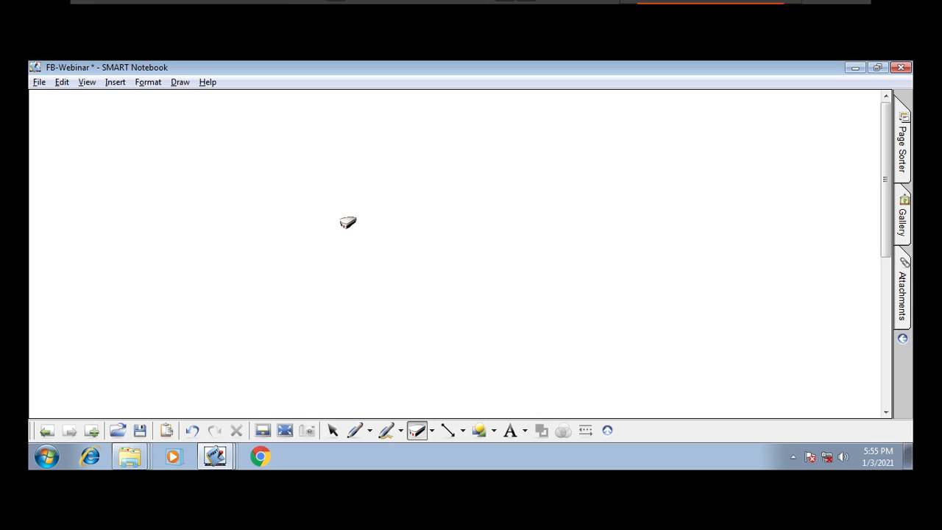
key("ctrl+alt+Return")
key("ctrl+alt+Return")
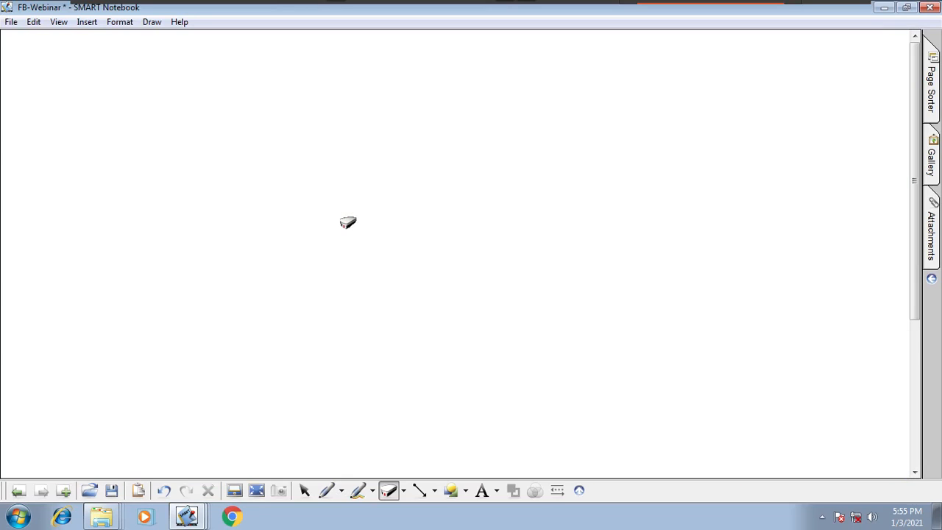
- Insert the Domain controller and Desktop images from the Common folder onto the blank notebook page
left_click(101, 517)
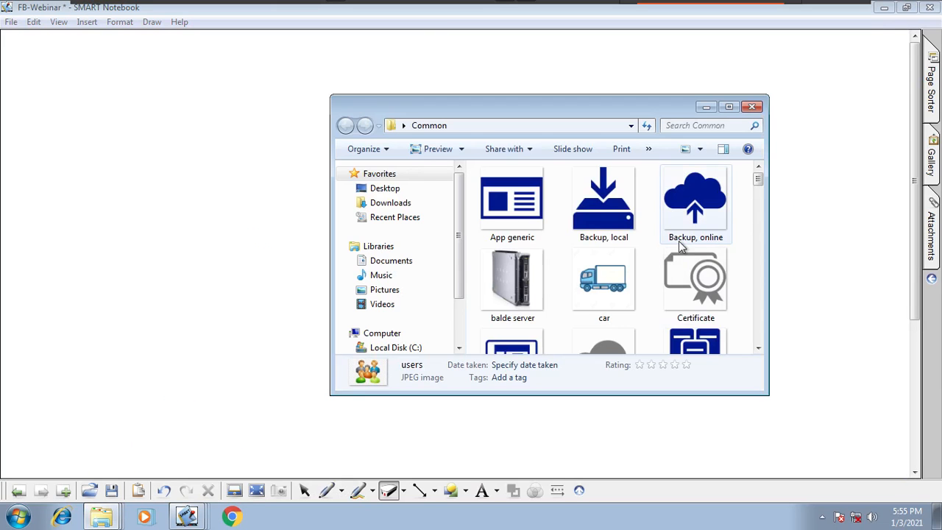
left_click_drag(758, 178, 758, 212)
left_click_drag(695, 236, 279, 238)
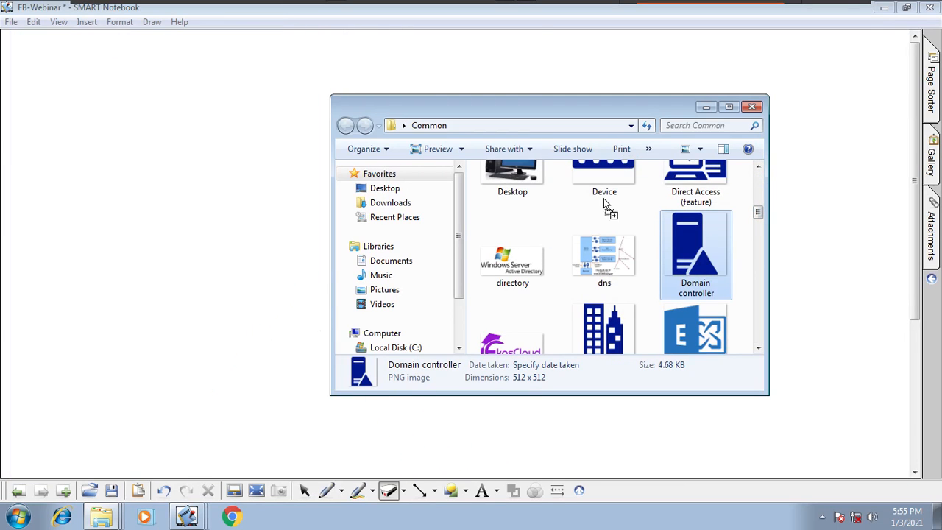
left_click_drag(524, 177, 881, 261)
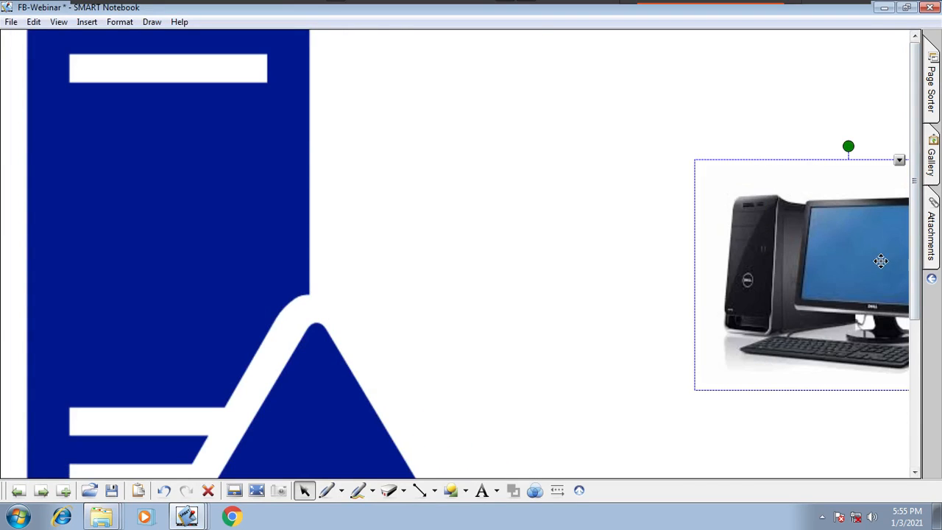
- Add a plain server image, shrink the three pictures and line them up as domain controller, server and desktop computer
left_click(934, 171)
left_click_drag(777, 368, 562, 344)
left_click_drag(616, 445, 576, 359)
left_click_drag(752, 378, 592, 327)
left_click_drag(353, 321, 439, 145)
left_click_drag(620, 381, 383, 141)
left_click_drag(288, 126, 425, 393)
left_click_drag(516, 406, 226, 256)
left_click_drag(606, 292, 561, 304)
left_click_drag(635, 339, 283, 232)
left_click_drag(821, 281, 583, 246)
left_click_drag(738, 349, 405, 250)
left_click(511, 238)
- Draw a dashed rectangle around the three images and move the whole group towards the middle of the page
left_click(467, 489)
left_click(484, 150)
left_click_drag(76, 103, 450, 293)
left_click(304, 490)
left_click_drag(512, 362, 151, 128)
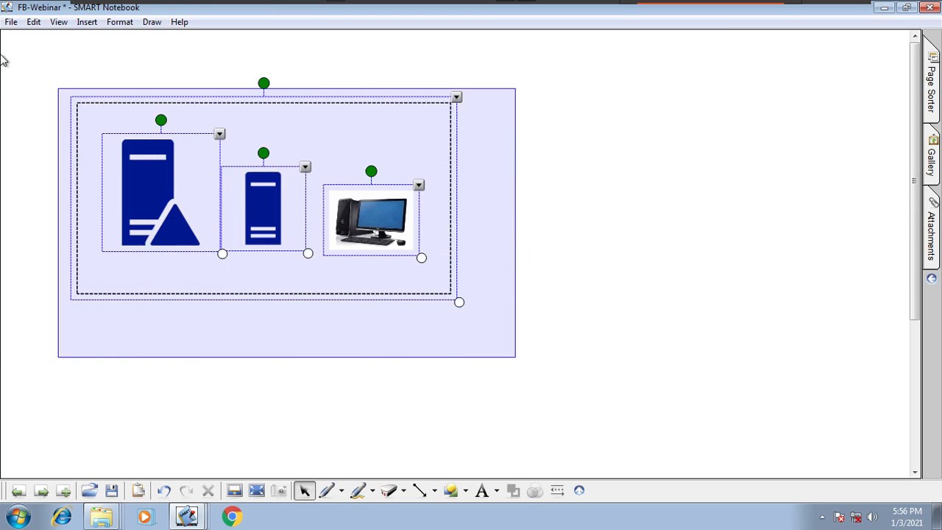
left_click_drag(478, 257, 600, 287)
left_click(616, 337)
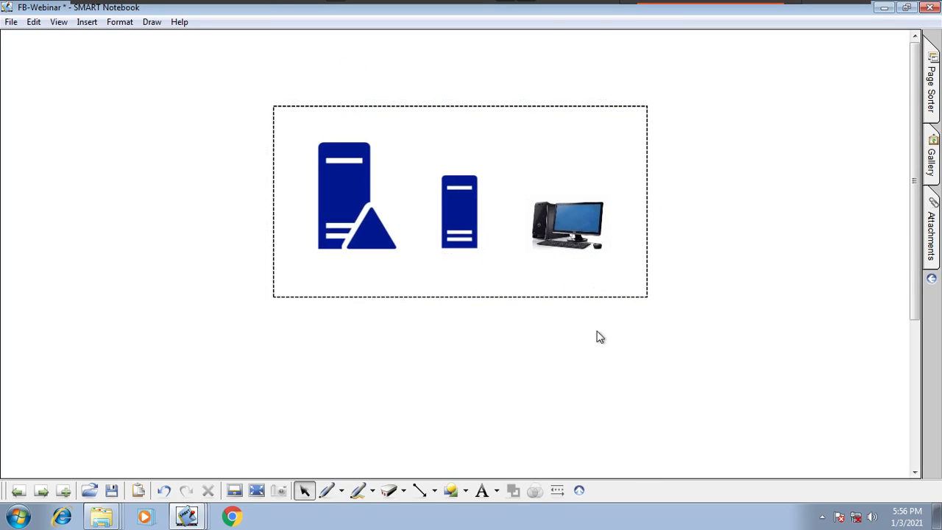
- Add the title ekascloud.com in Calibri 20 above the dashed rectangle
left_click(497, 491)
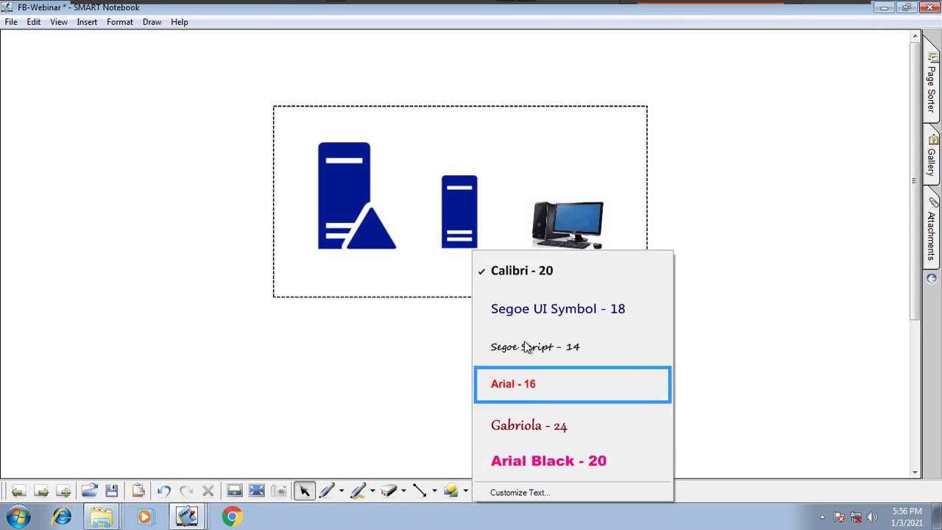
left_click(519, 271)
left_click(377, 81)
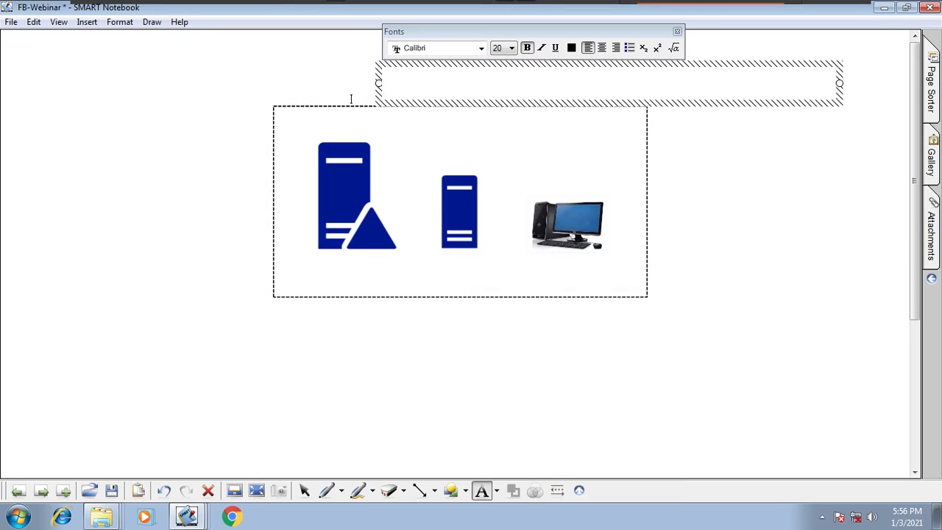
type("ekascloud.com")
left_click(430, 404)
- Nudge the domain controller and plain server images slightly to the left inside the rectangle
left_click(305, 490)
left_click_drag(353, 240, 344, 238)
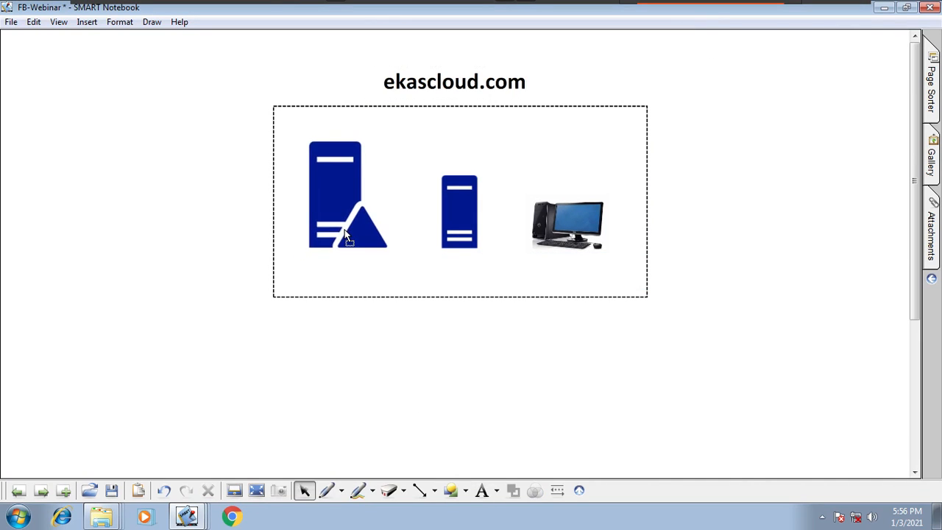
left_click_drag(470, 241, 464, 240)
- Label the domain controller image DC DNS in red Arial 16 text
left_click(496, 488)
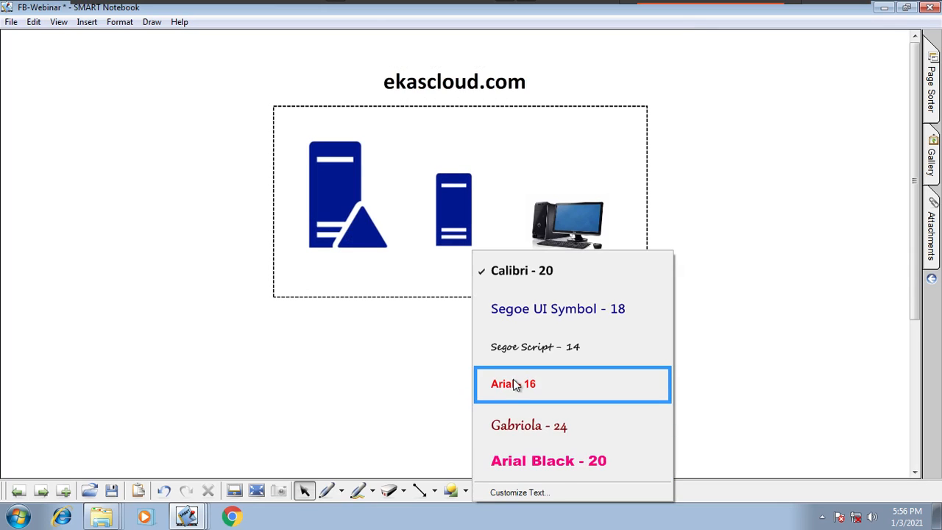
left_click(515, 385)
left_click(304, 128)
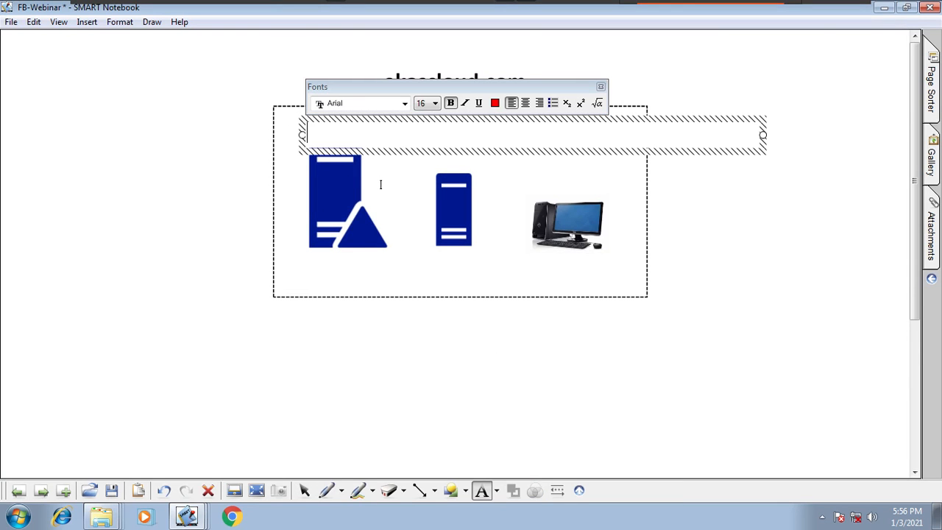
type("DC DNS")
left_click(505, 352)
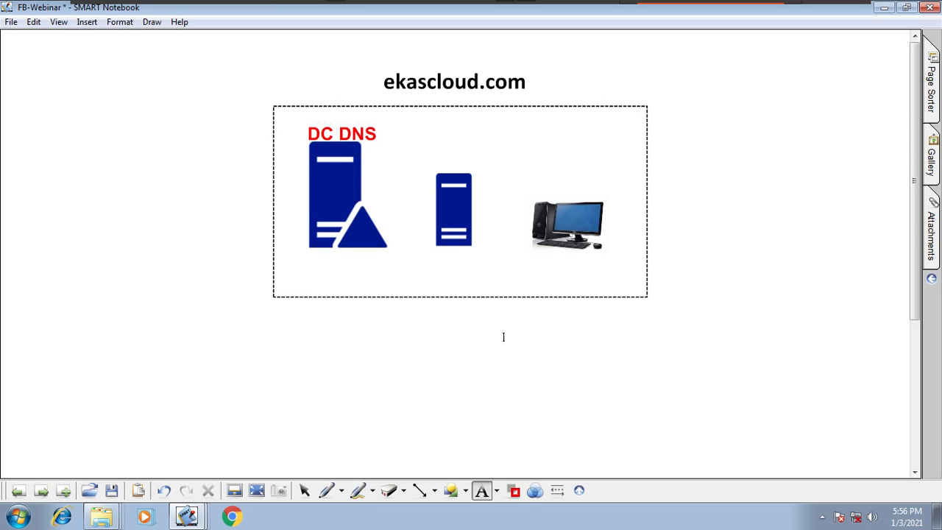
- Label the plain server image DHCP in the same red Arial 16 text
left_click(437, 158)
type("D")
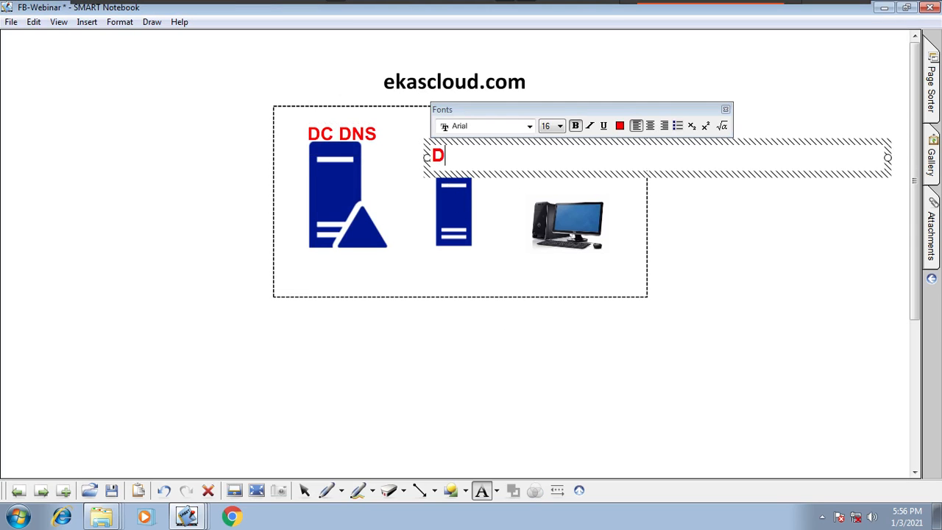
type("HCP")
left_click(502, 391)
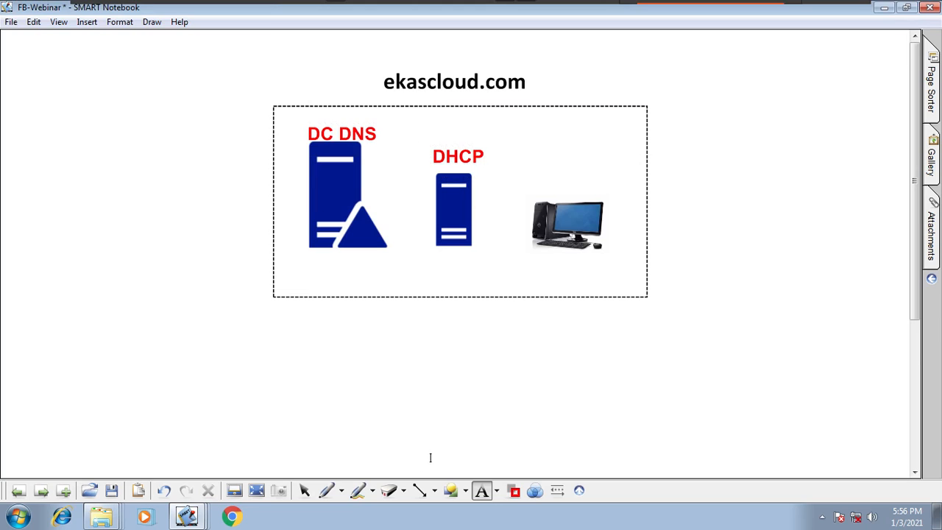
- Adjust the positions of the DC DNS and DHCP labels and shift the desktop computer image slightly to the right
left_click(304, 490)
left_click_drag(372, 143, 358, 132)
left_click_drag(475, 163, 460, 159)
left_click(471, 160)
left_click_drag(580, 221, 588, 217)
- Add the address 172.30.0.110 below the domain controller in Segoe UI Symbol 18 text
left_click(482, 490)
left_click(520, 312)
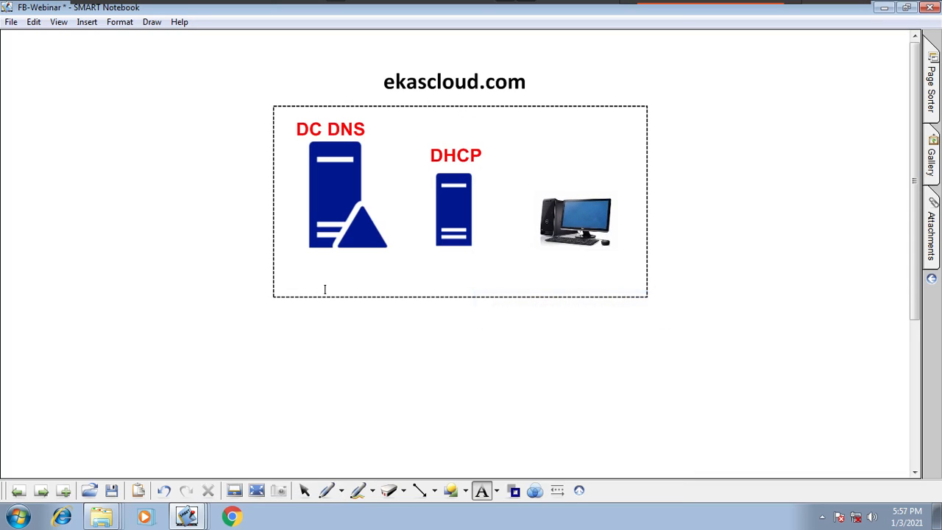
left_click(321, 288)
type("172.30.0.110")
left_click(335, 358)
- Position the address text directly under the domain controller and place a duplicate of it under the DHCP server
left_click(305, 490)
left_click(397, 279)
mouse_move(444, 307)
left_mouse_down()
mouse_move(407, 296)
mouse_move(366, 135)
mouse_move(366, 280)
mouse_move(363, 267)
mouse_move(422, 354)
mouse_move(483, 268)
left_mouse_up()
left_click(403, 242)
left_click(387, 248)
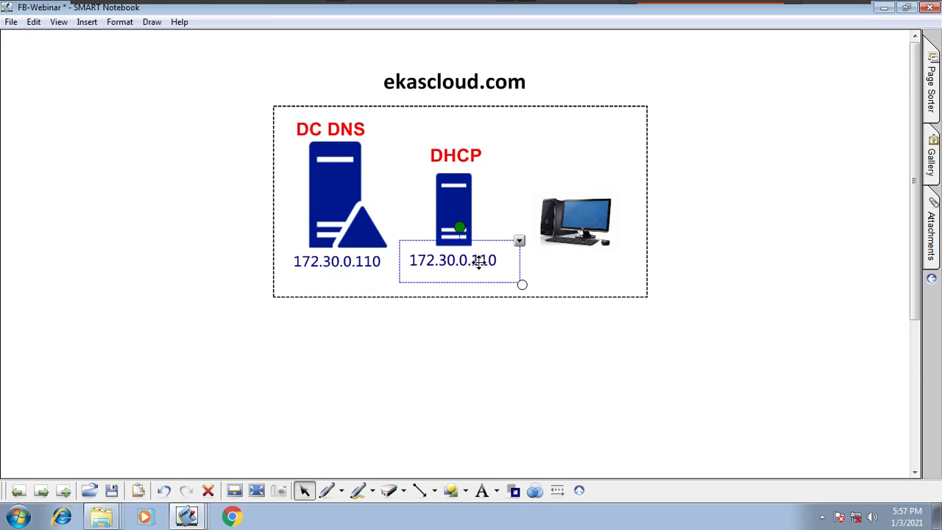
- Change the address under the DHCP server to 172.30.0.20
double_click(478, 262)
double_click(480, 261)
type("20")
left_click(428, 370)
- Duplicate the DHCP server's address under the desktop computer and change the copy to 172.30.0.30
left_click(467, 270)
left_click(513, 243)
left_click(545, 248)
double_click(603, 271)
mouse_move(605, 266)
left_mouse_down()
mouse_move(612, 267)
mouse_move(587, 257)
left_mouse_up()
type("30")
left_click(536, 324)
- Fine-tune the DHCP server image's position above its address and leave the diagram deselected
left_click_drag(463, 234, 454, 225)
left_click(435, 345)
left_click_drag(698, 349, 228, 57)
left_click(737, 159)
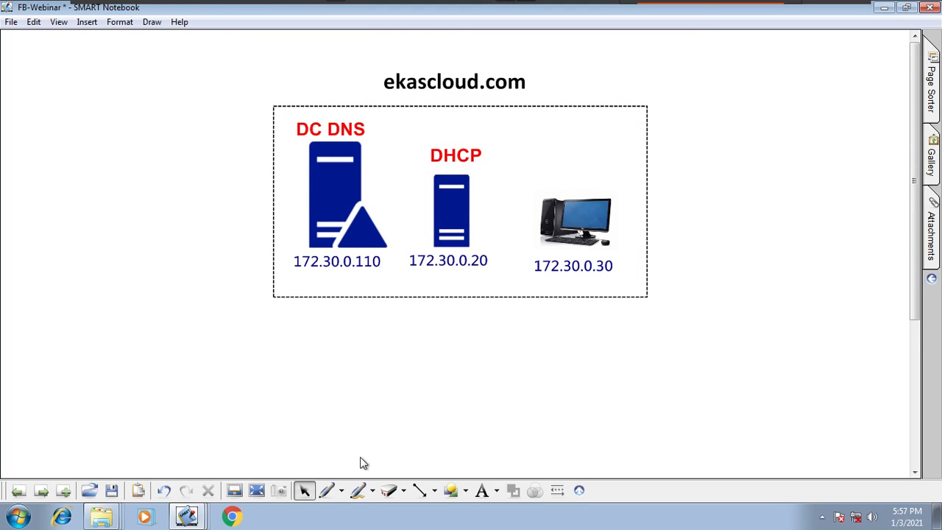
- Draw a red pen check mark above the DHCP label and a red cross beside the DC DNS label
left_click(341, 491)
left_click(386, 329)
left_click_drag(463, 132, 482, 122)
left_click_drag(290, 124, 274, 122)
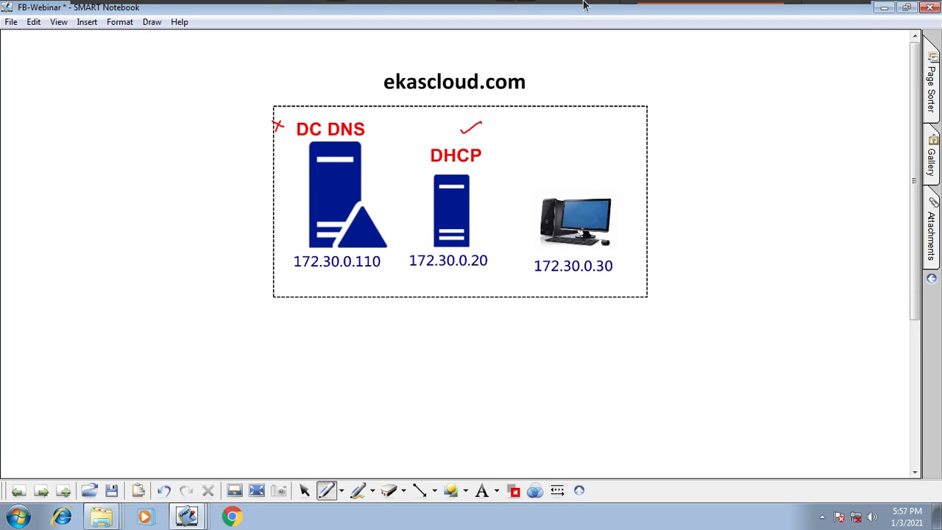
- Switch to the C1 virtual machine and close its command prompt window
mouse_move(313, 5)
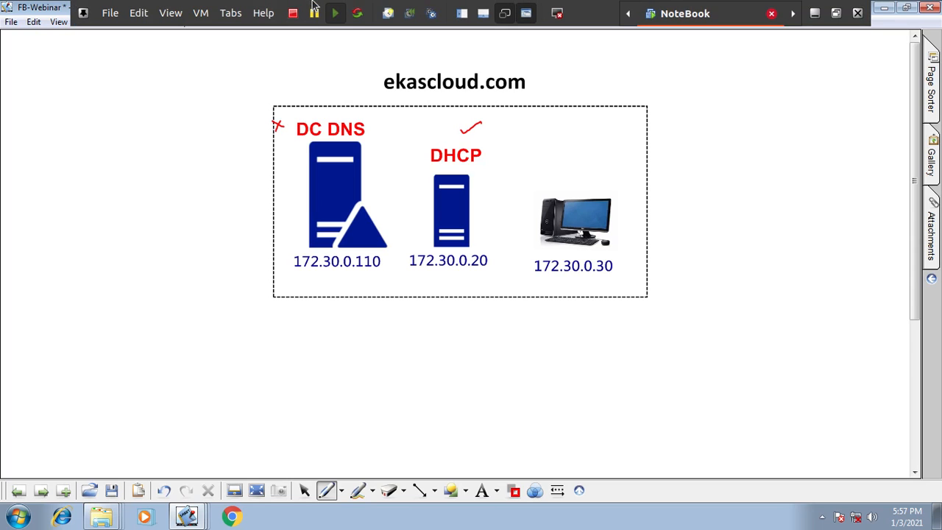
left_click(231, 14)
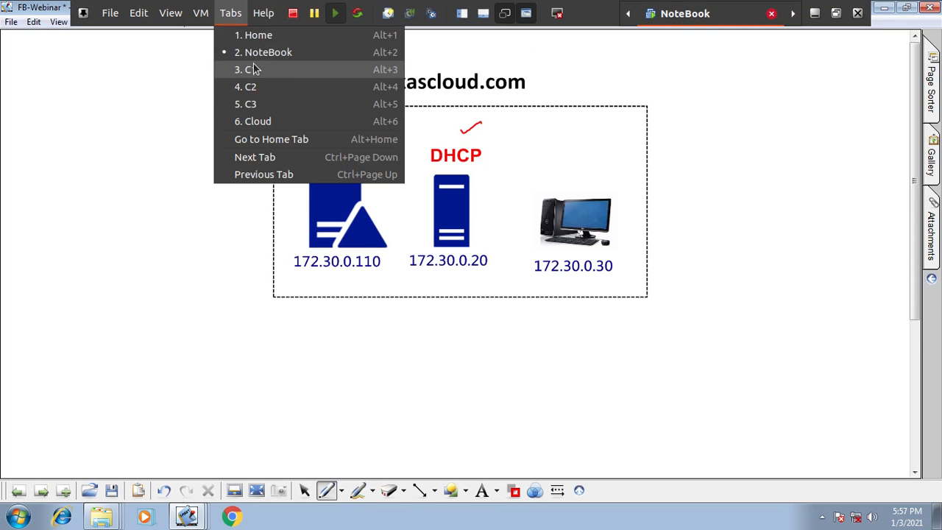
key("Return")
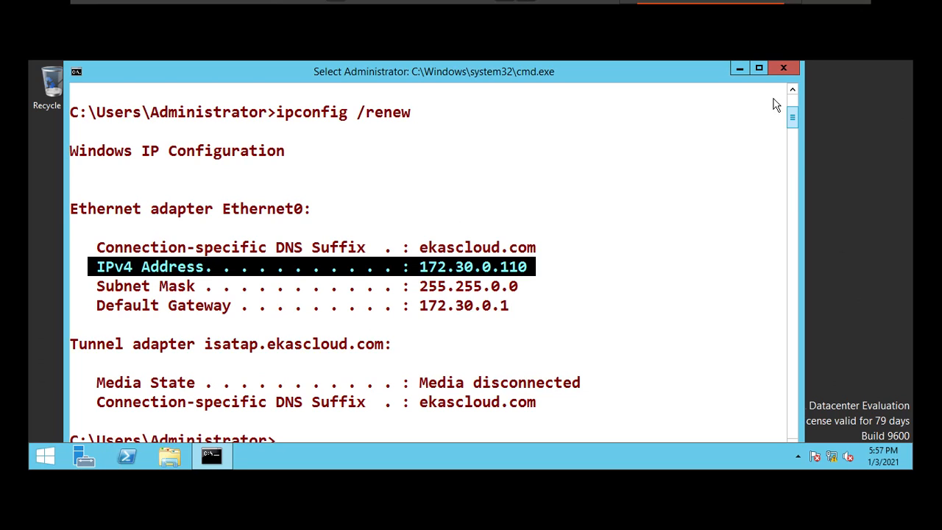
left_click(782, 68)
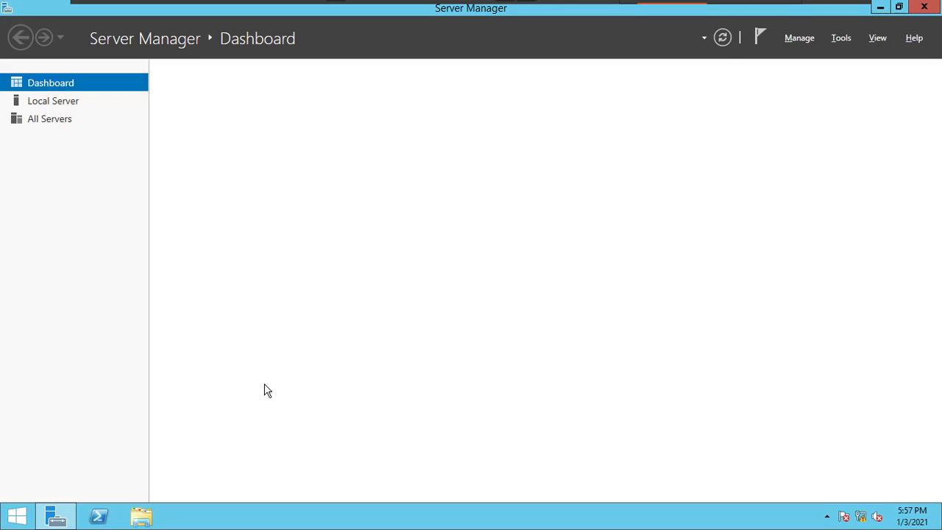
- Start adding roles and features, choosing role-based or feature-based installation with Server1 as the destination server
left_click(404, 170)
left_click(405, 171)
left_click(619, 306)
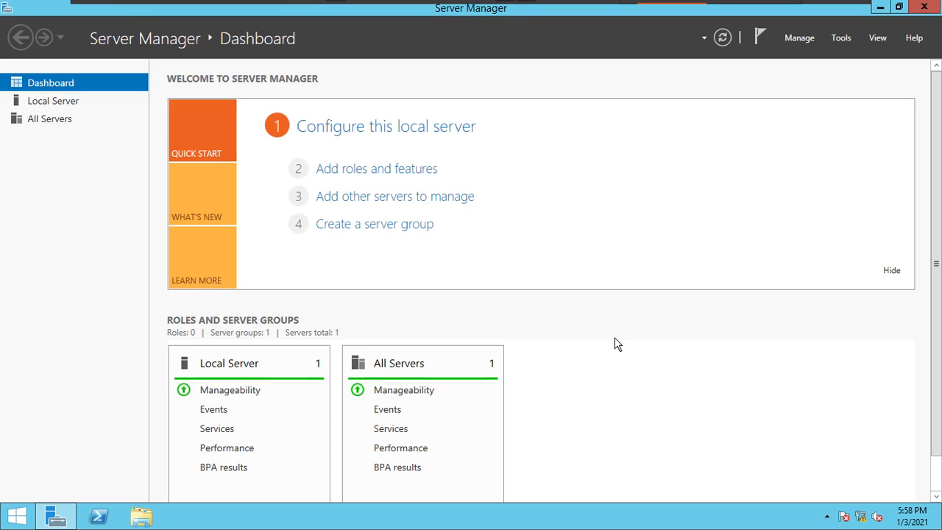
left_click(403, 170)
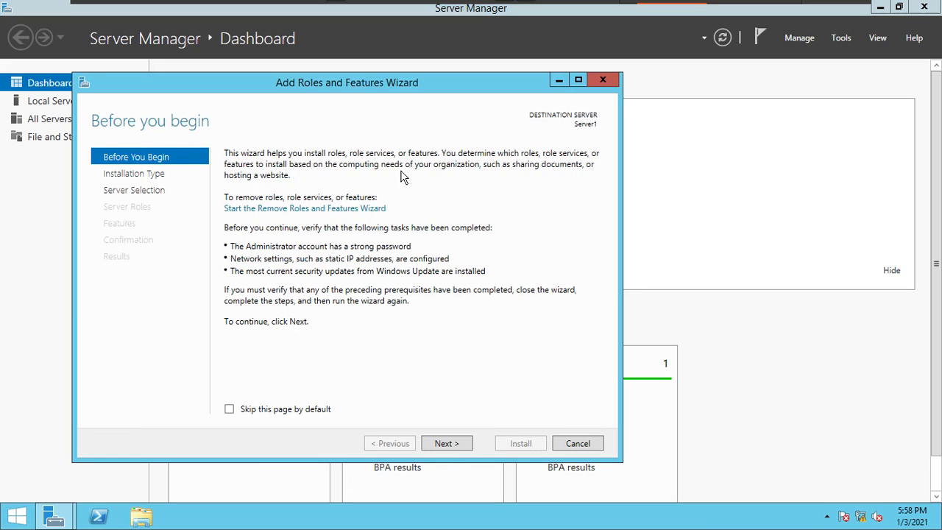
left_click(458, 444)
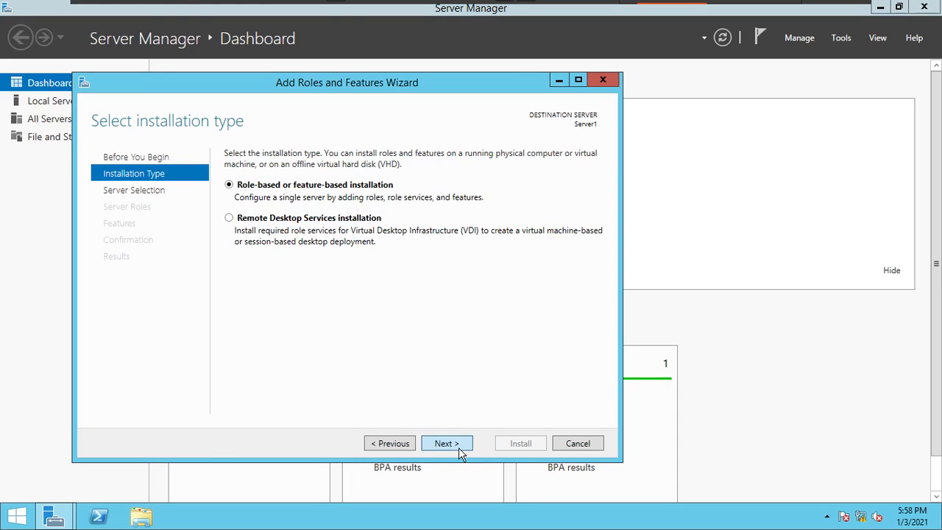
left_click(458, 447)
left_click(456, 445)
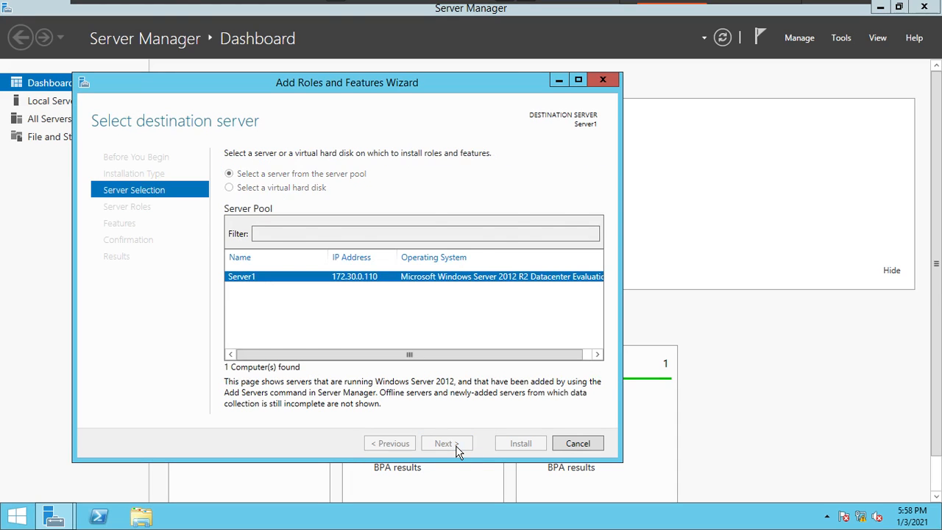
- Select the Active Directory Domain Services and DNS Server roles with their required features, continuing past the static IP validation
left_click(245, 212)
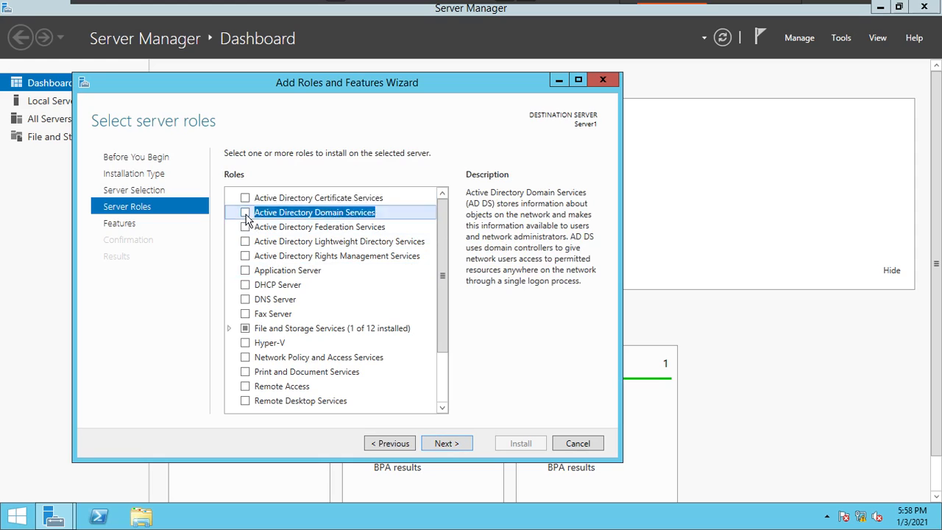
left_click(407, 391)
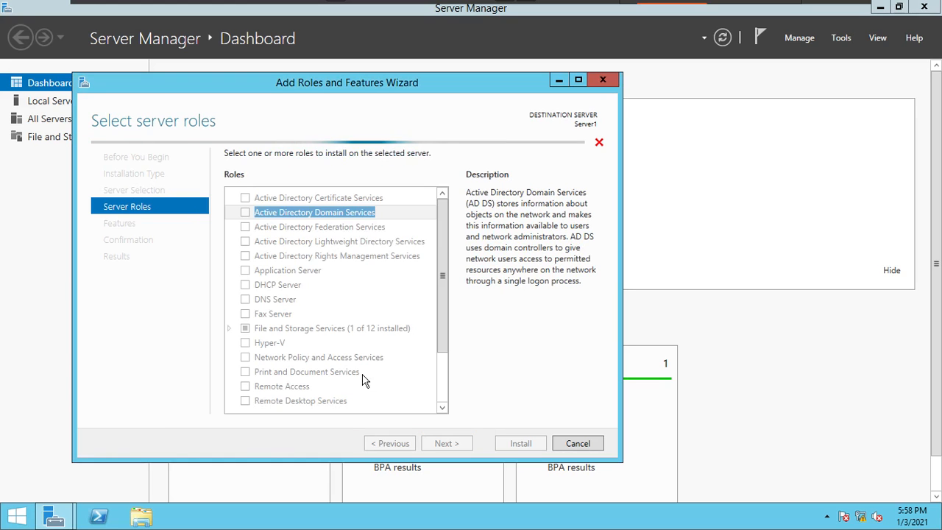
left_click(245, 299)
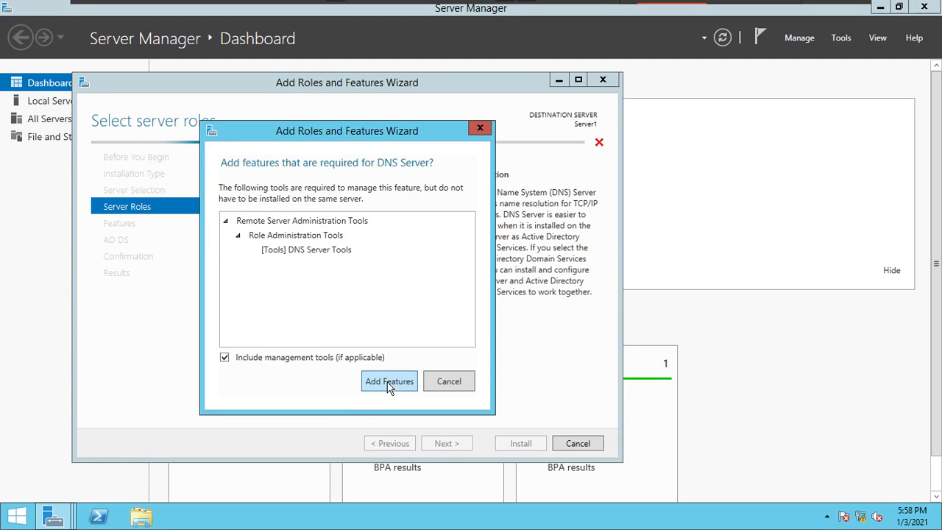
left_click(390, 384)
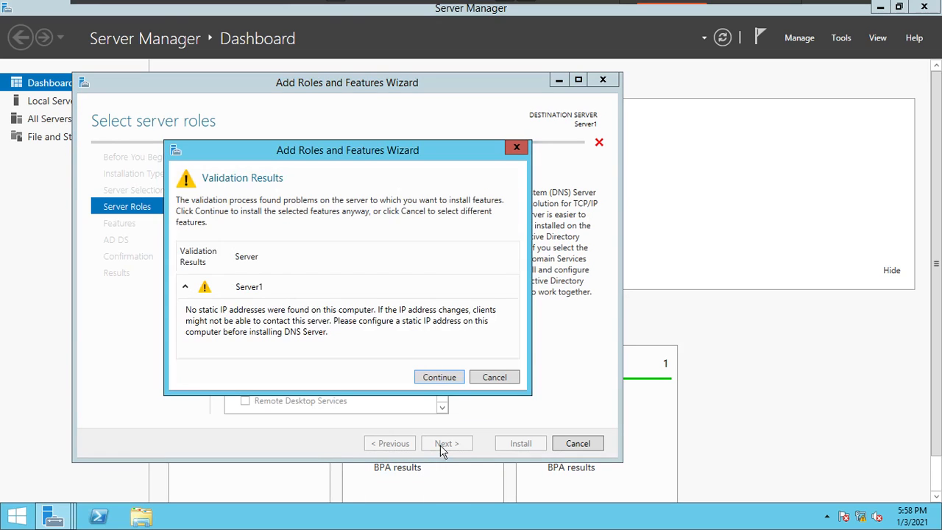
left_click(445, 382)
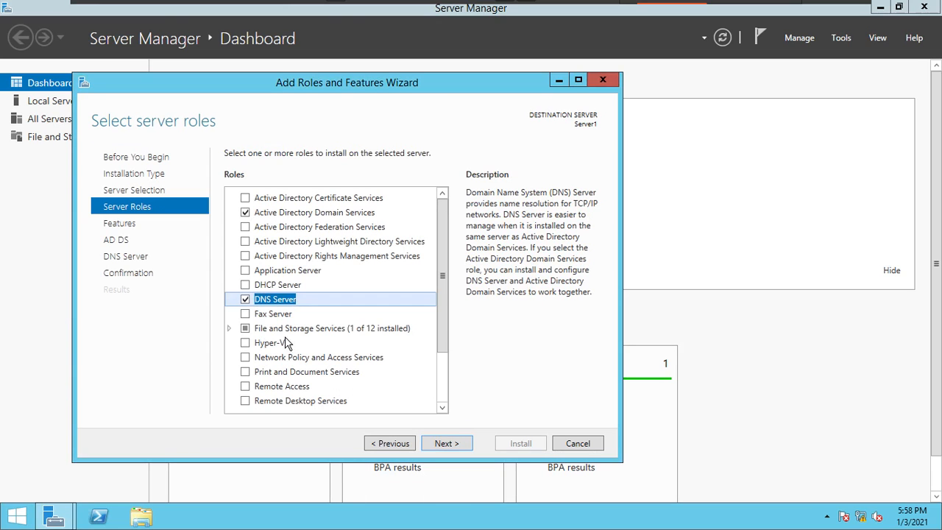
- Keep the default features and install the selected roles on Server1
left_click(441, 446)
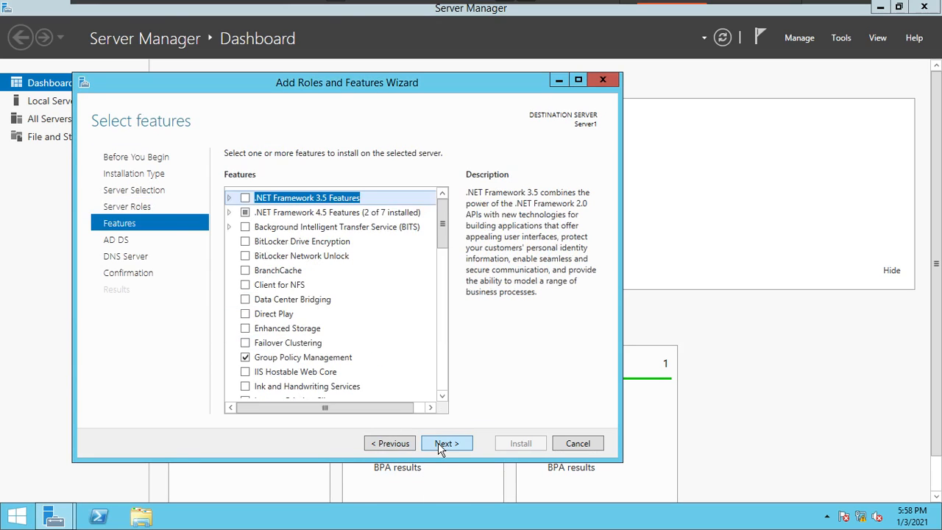
left_click(439, 445)
left_click(439, 444)
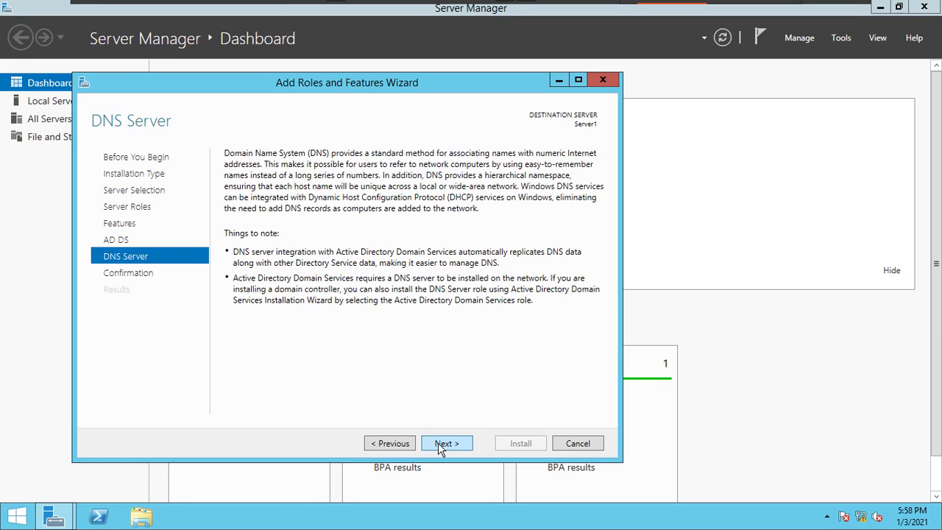
left_click(439, 446)
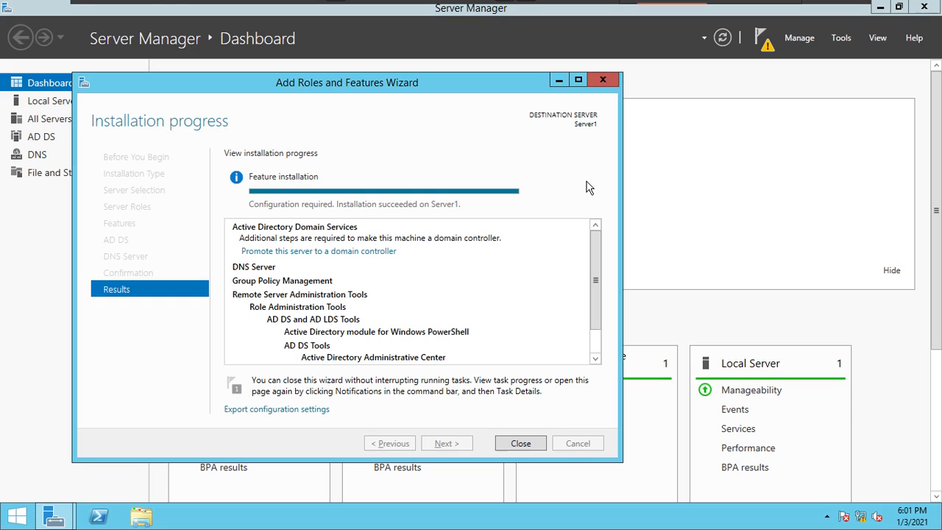
- Start promoting the server to a domain controller in a new forest with the root domain name ekascloud.com
left_click(349, 253)
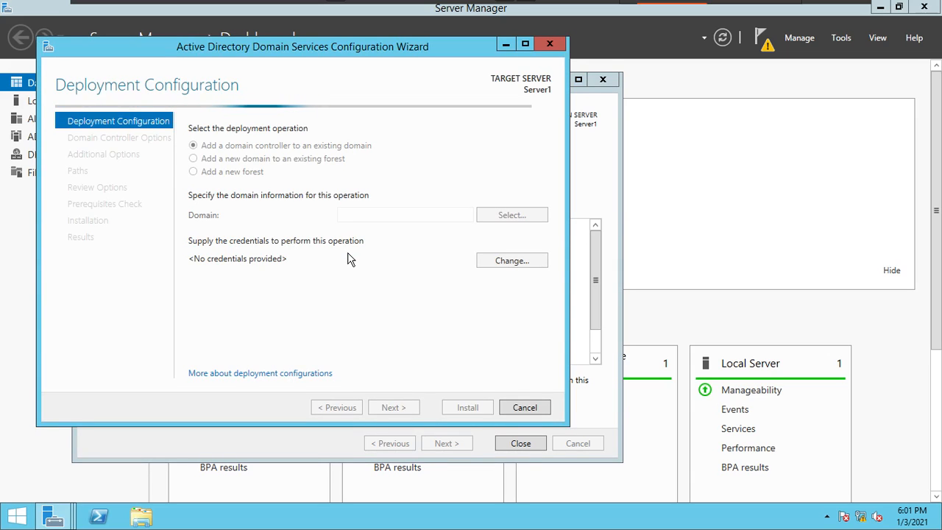
left_click(249, 177)
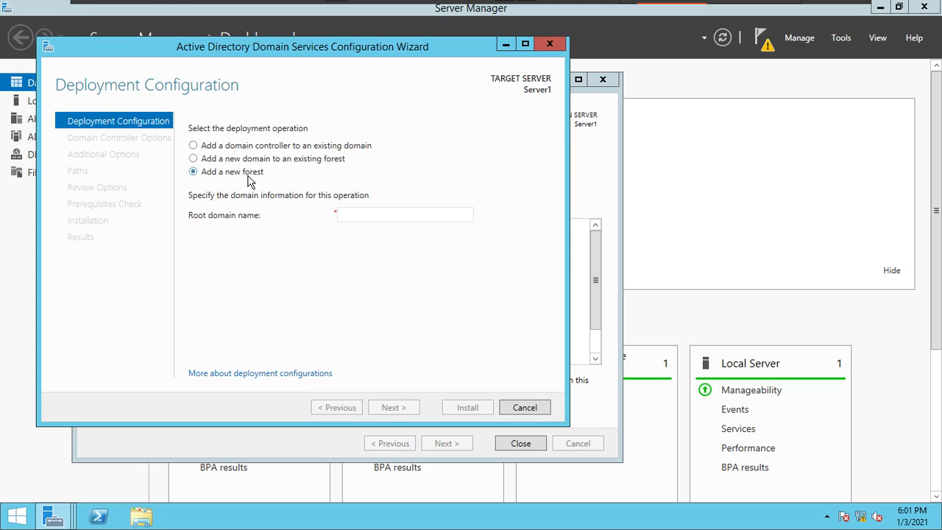
left_click(410, 219)
type("ekascloud.com")
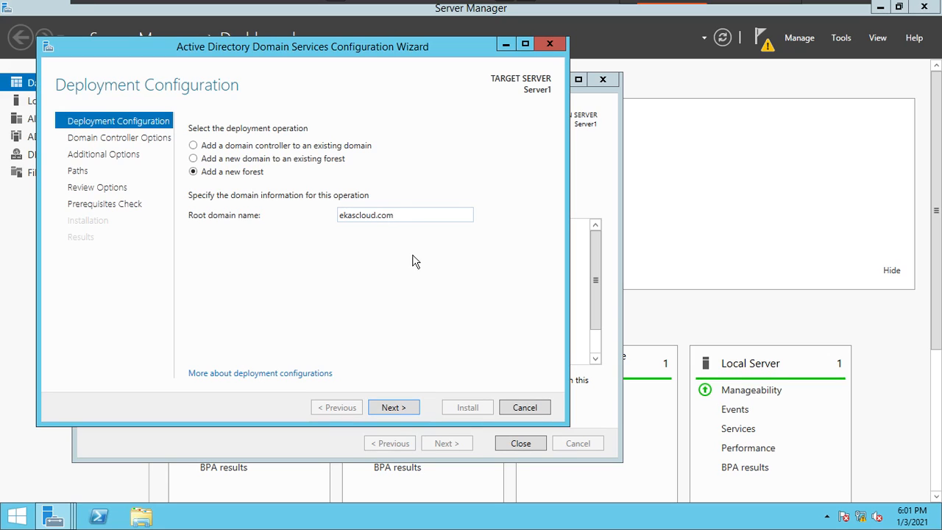
left_click(403, 414)
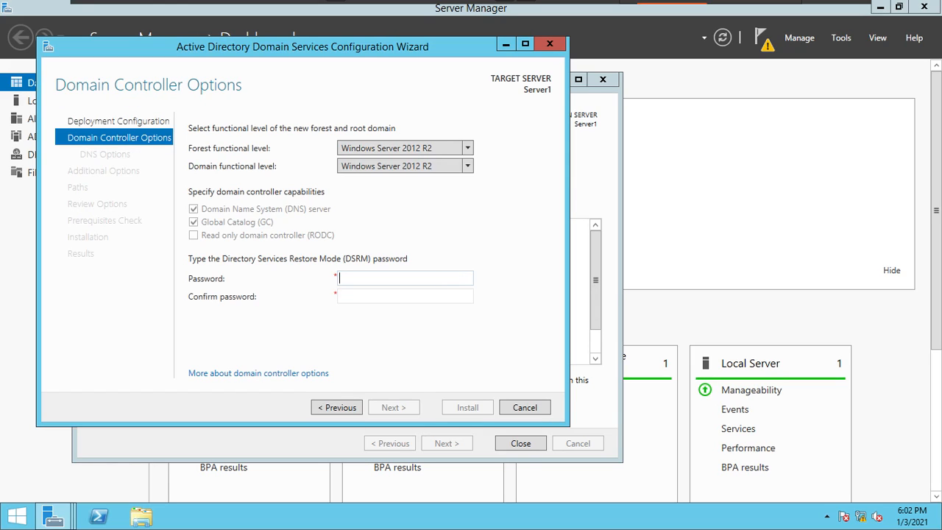
- Enter and confirm the Directory Services Restore Mode password, keep the default domain controller options and continue past the DNS options
type("d")
key("Tab")
type("••••••••")
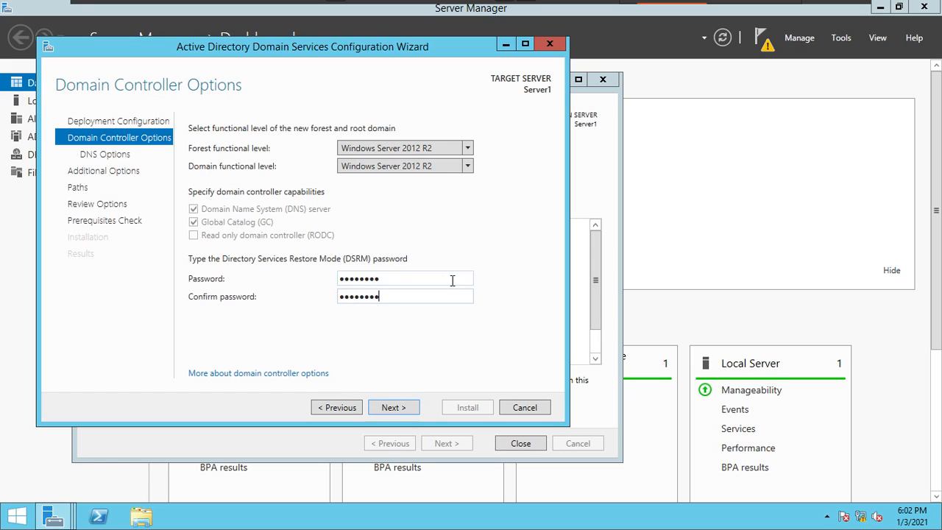
left_click(407, 408)
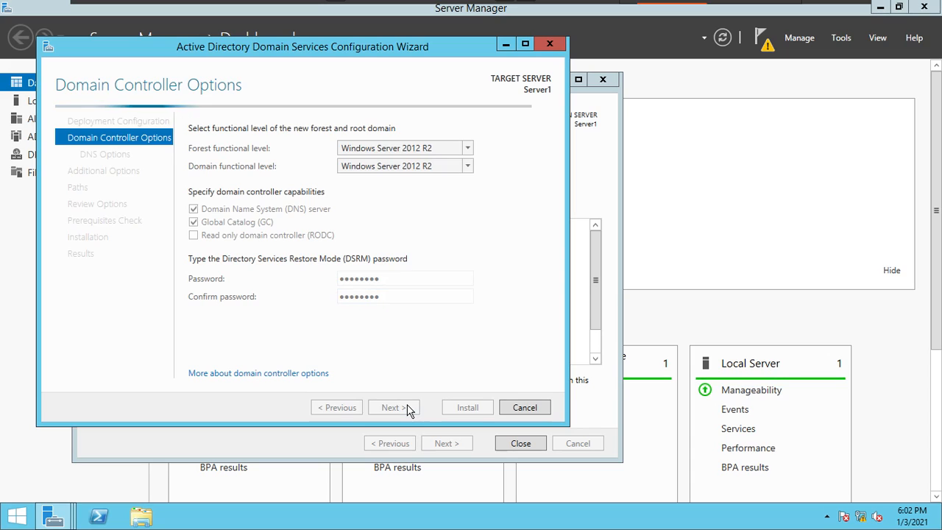
left_click(407, 408)
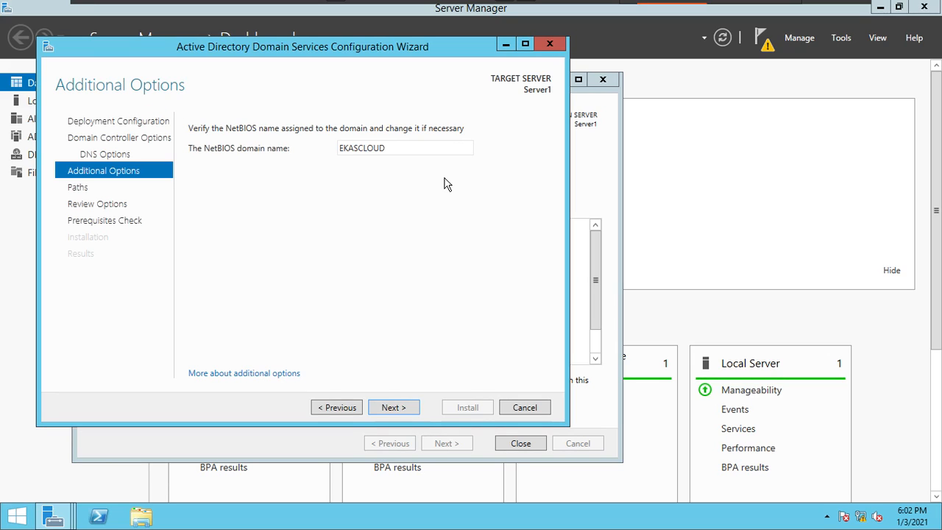
- Accept the NetBIOS name EKASCLOUD and the default folder paths, and install the domain controller configuration
left_click(416, 411)
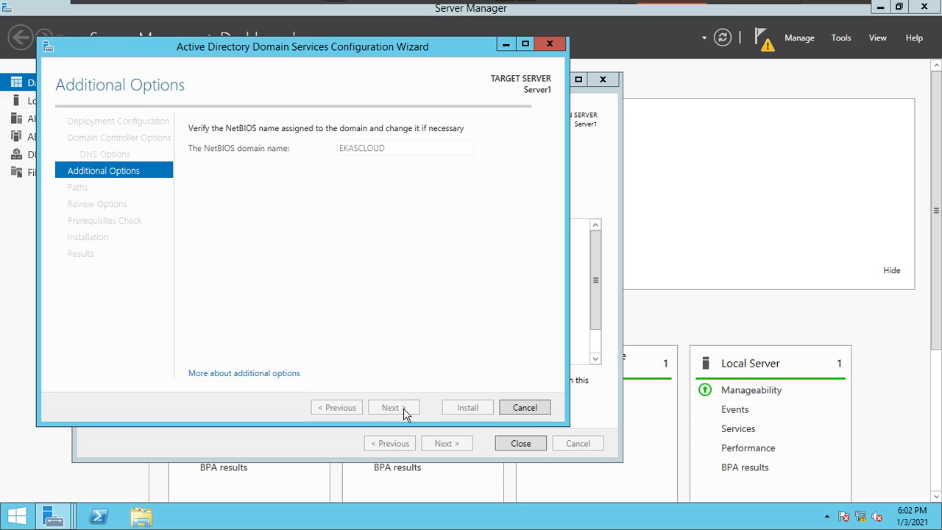
left_click(405, 413)
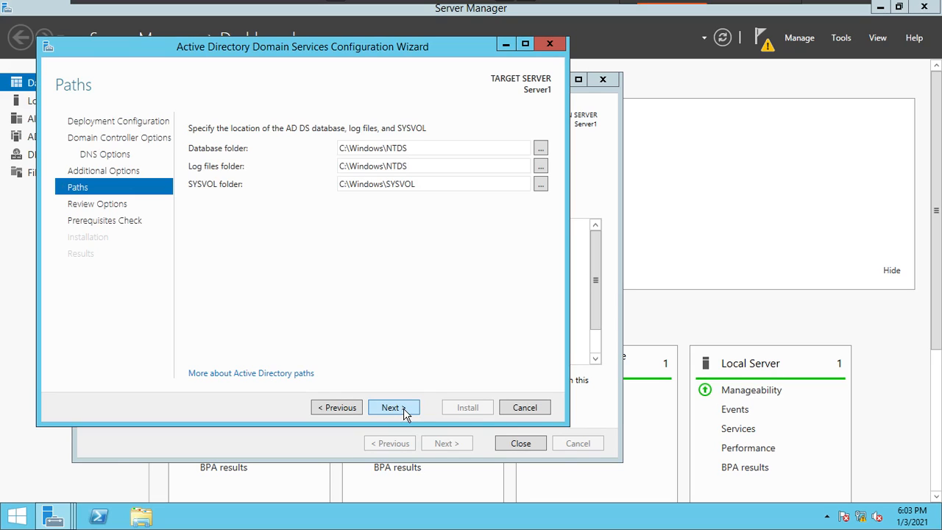
left_click(408, 413)
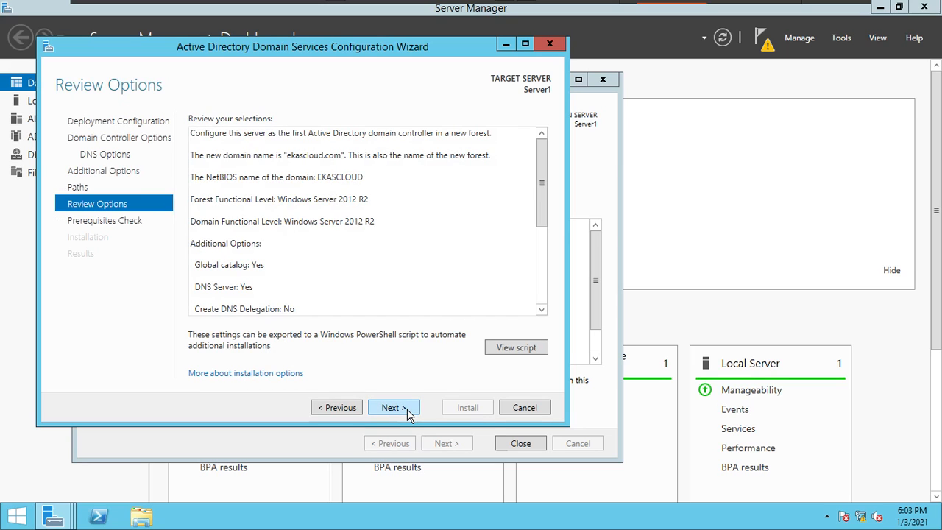
left_click(409, 413)
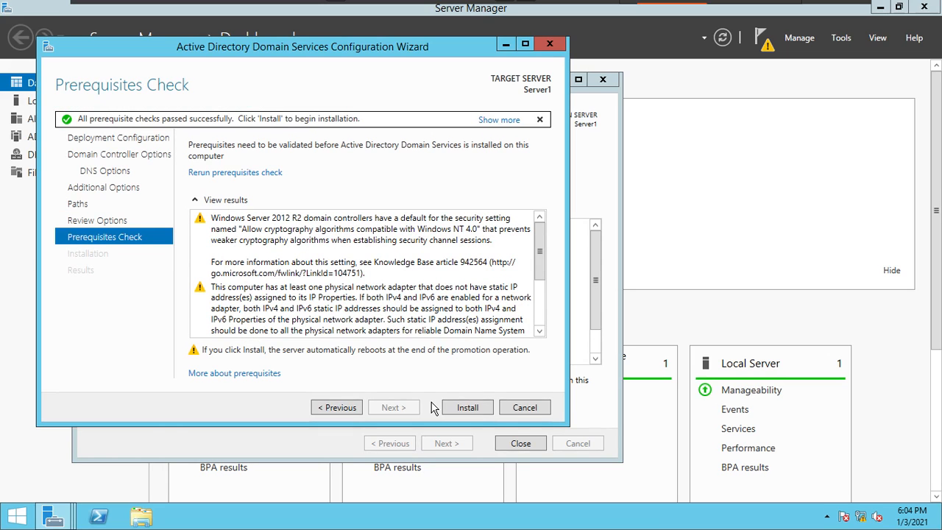
left_click(456, 409)
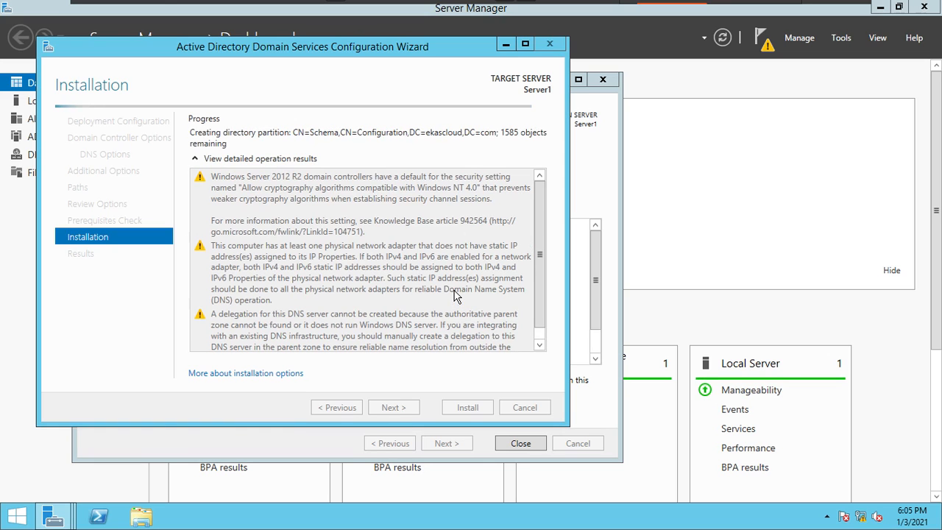
- Open the restarted server's sign-in screen and submit the EKASCLOUD domain administrator's account password
key("ctrl+alt+Return")
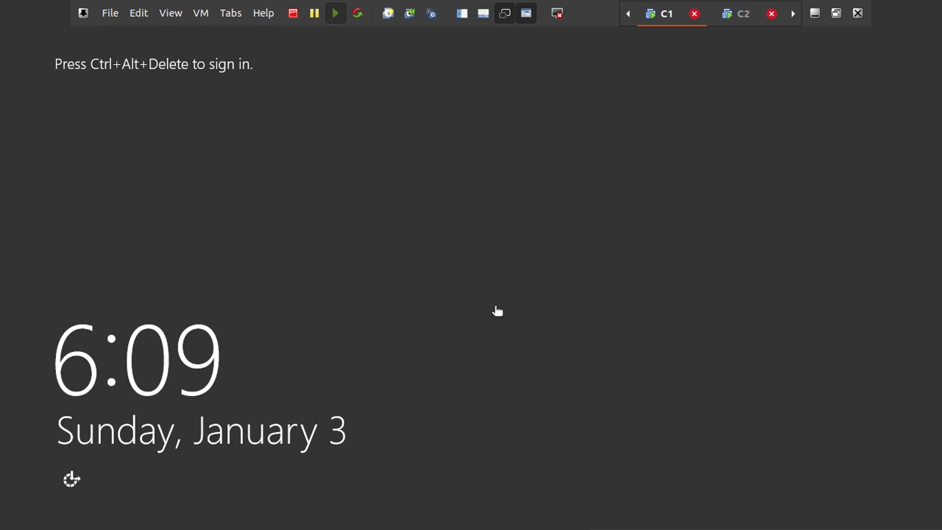
key("ctrl+alt+Insert")
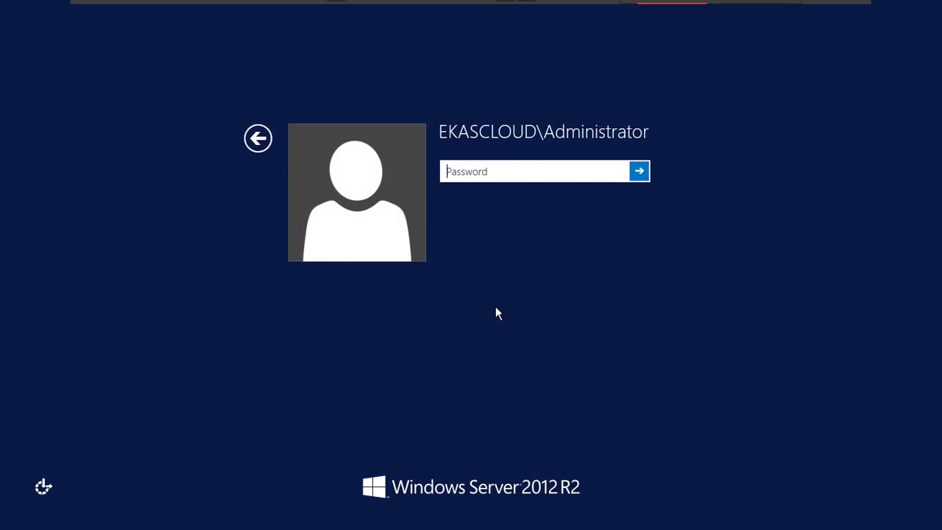
type("••••••••")
key("Return")
key("Return")
- Try to change the domain administrator's password, filling in the current password, the new password and its confirmation
type("••••••••")
key("Tab")
type("•")
key("BackSpace")
type("•••••••••")
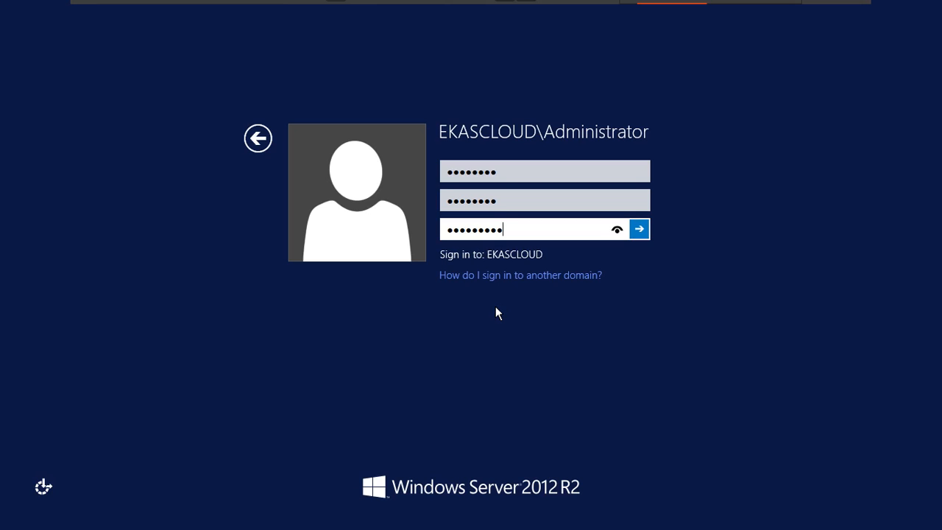
key("shift+Tab")
key("End")
type("•")
key("Return")
key("Return")
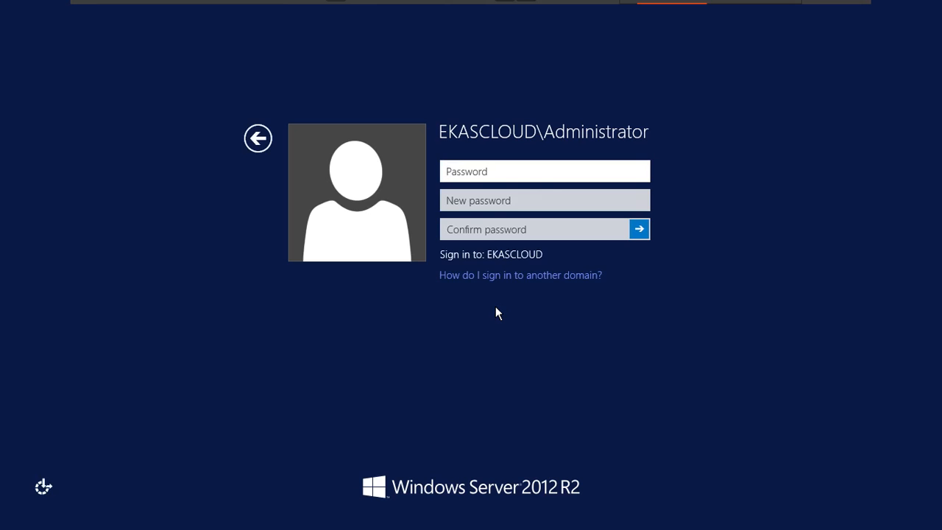
- Enter the domain administrator's current password, a new password and its confirmation, and sign in to the server
type("••••••••")
key("Tab")
type("••••••••")
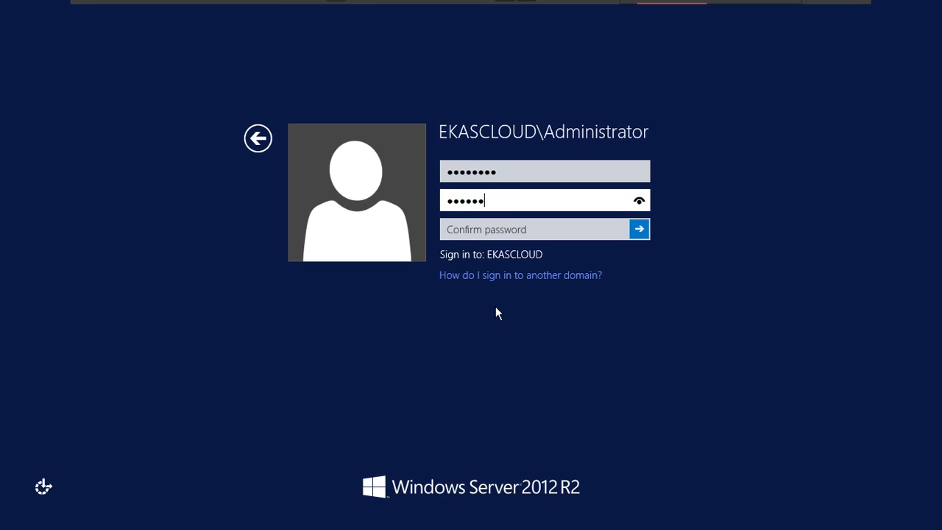
type("•")
key("Tab")
type("••••")
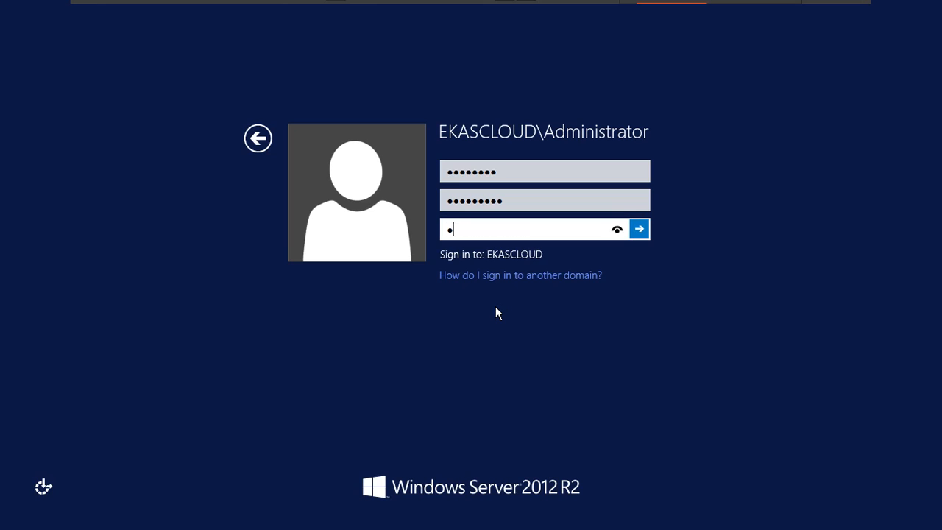
type("•••••")
key("Return")
key("Return")
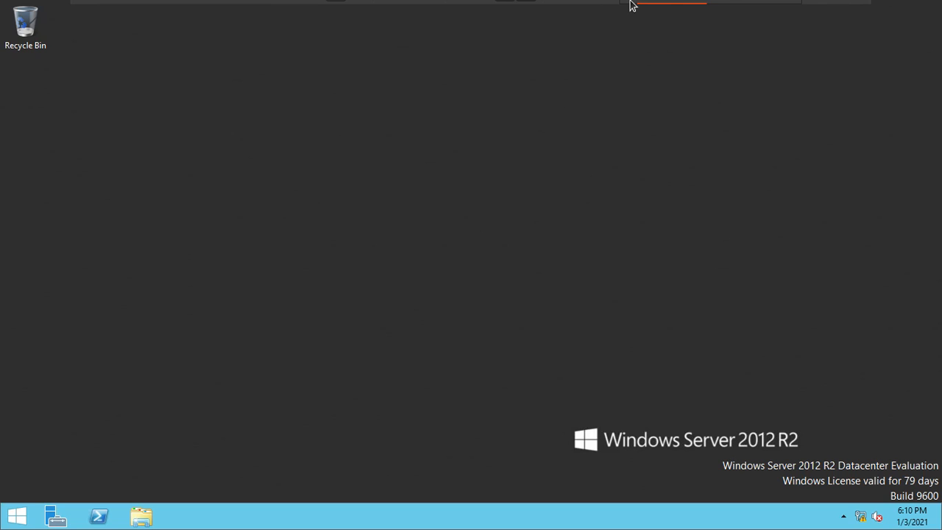
- Leave the C1 virtual machine's full-screen view and show the C2 virtual machine in full screen
mouse_move(630, 3)
key("ctrl+alt+Return")
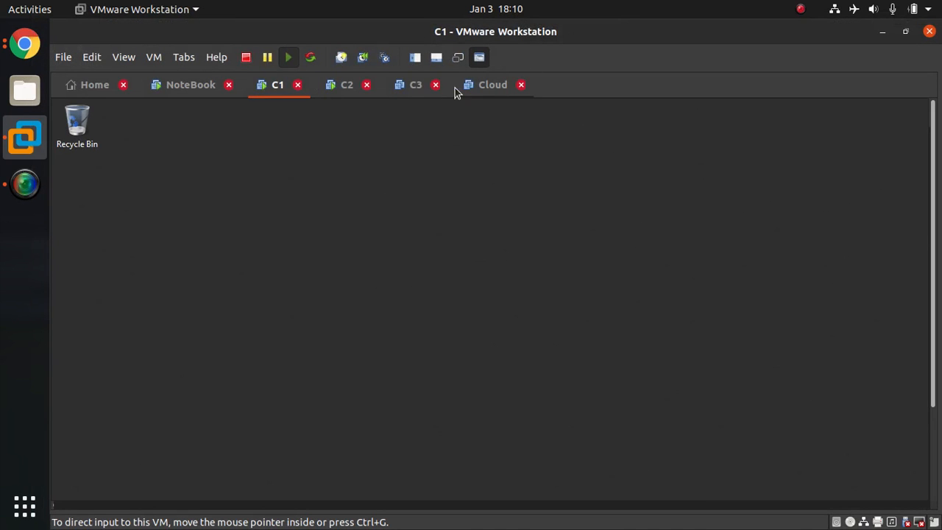
left_click(335, 91)
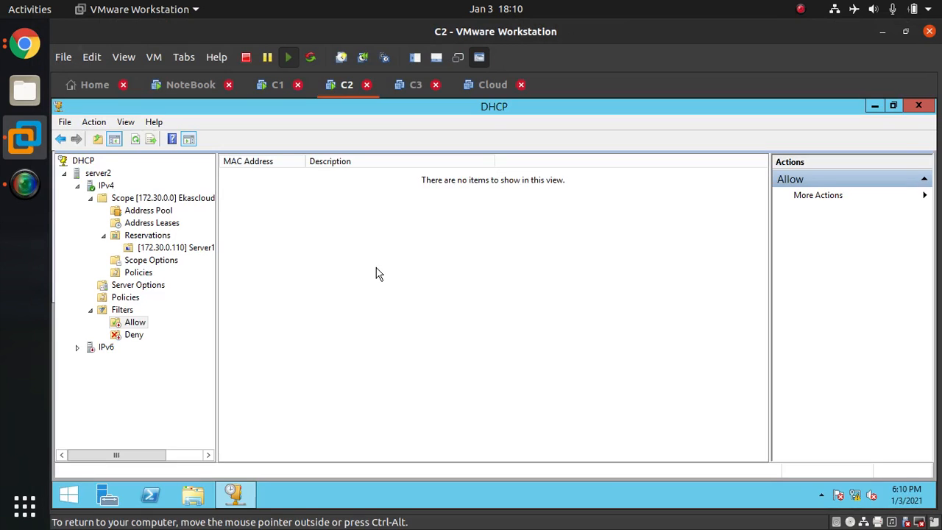
key("ctrl+alt+Return")
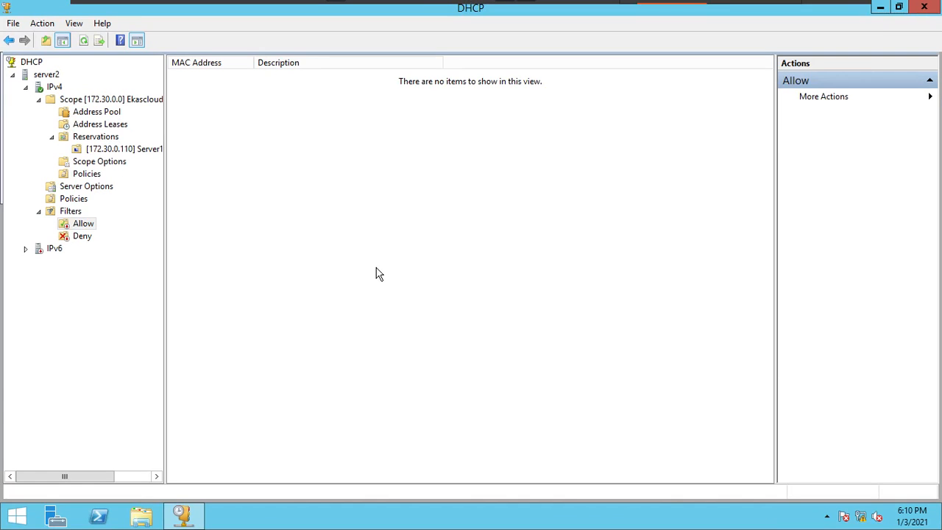
- Open the Network Connections window with ncpa.cpl and show the properties of the Ethernet0 connection
key("super+r")
type("ncpa.cpl")
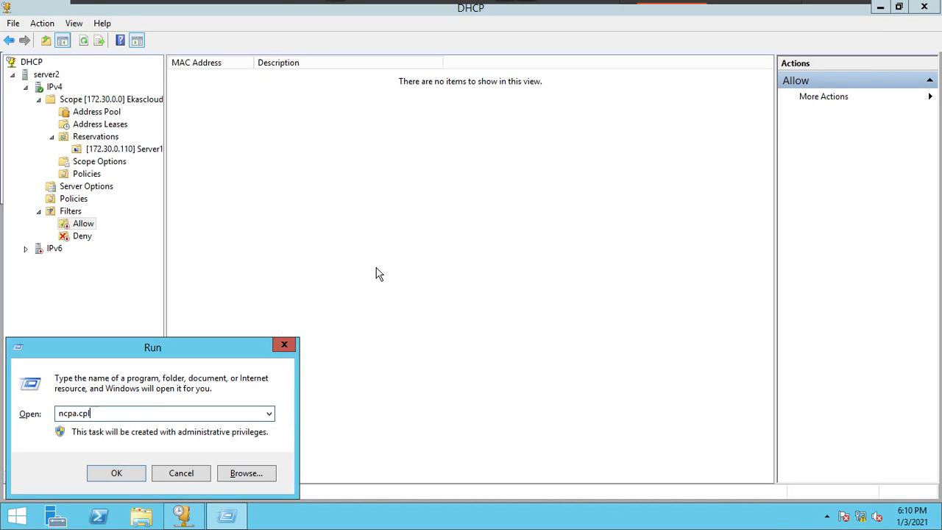
key("Return")
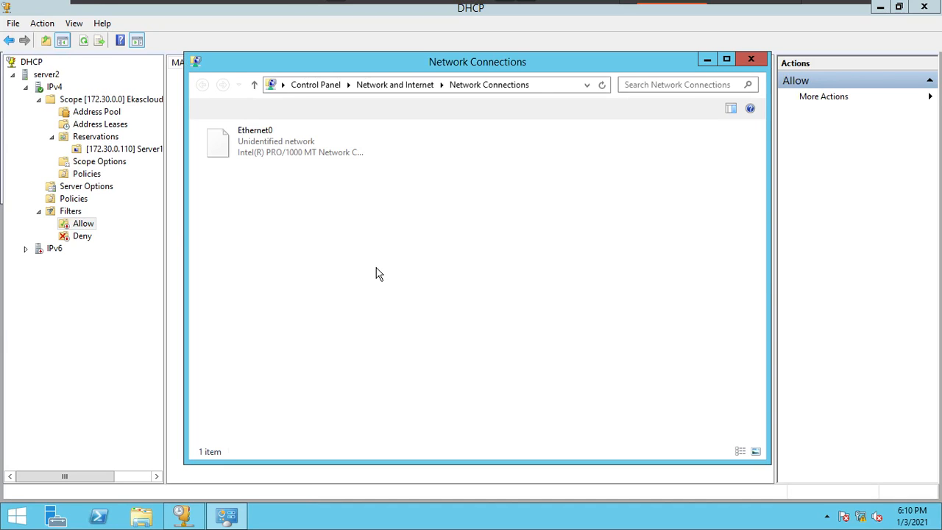
key("alt+Return")
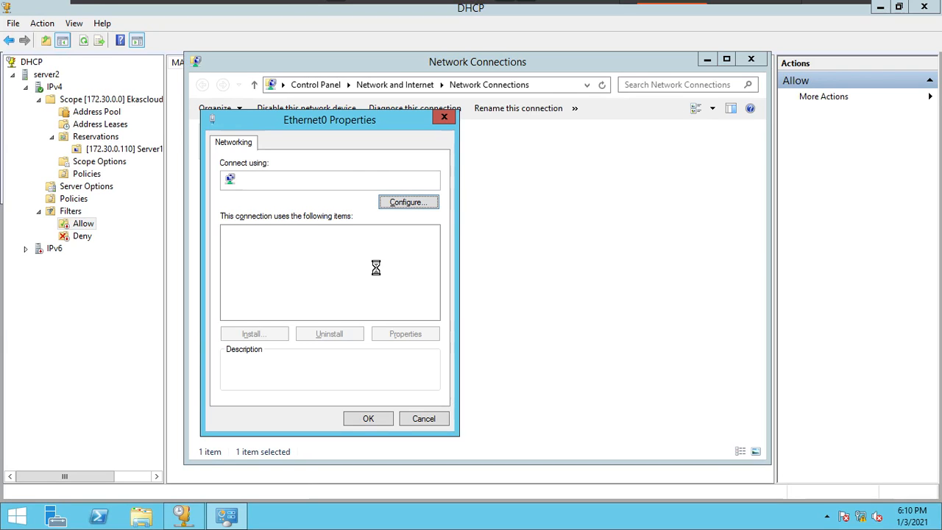
- Set Ethernet0's IPv4 preferred DNS server to 172.30.0.110 and close the network and DHCP windows
key("alt+r")
key("Tab")
key("Tab")
key("Tab")
key("Tab")
key("Tab")
type("17")
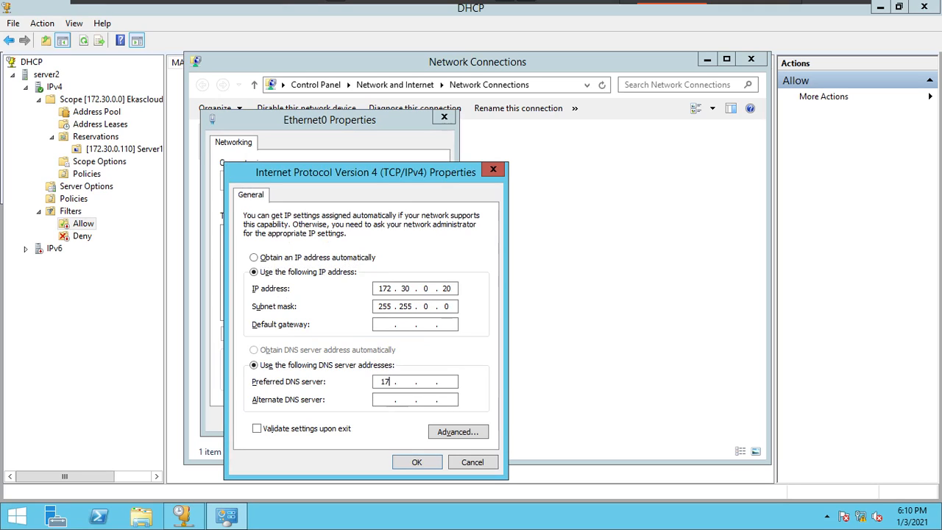
type("2 . 30 . 0 . 110")
left_click(416, 461)
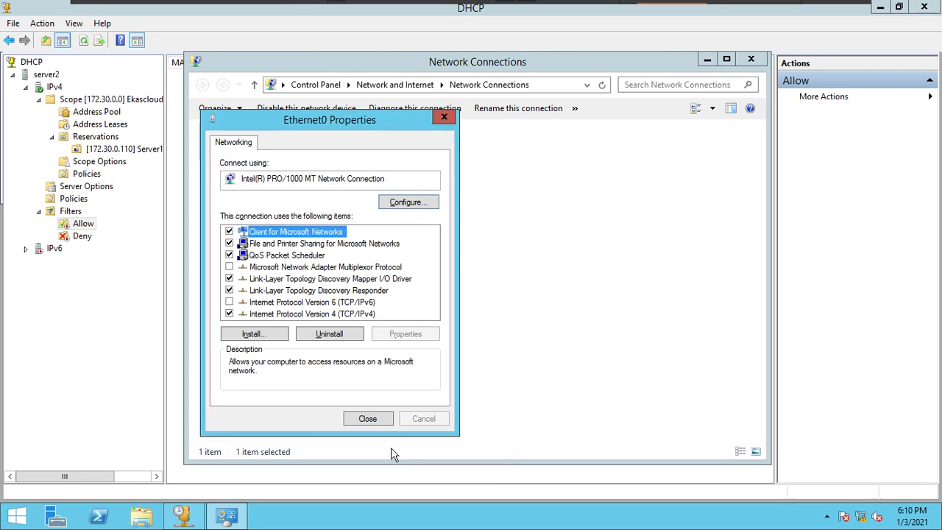
left_click(368, 477)
left_click(751, 59)
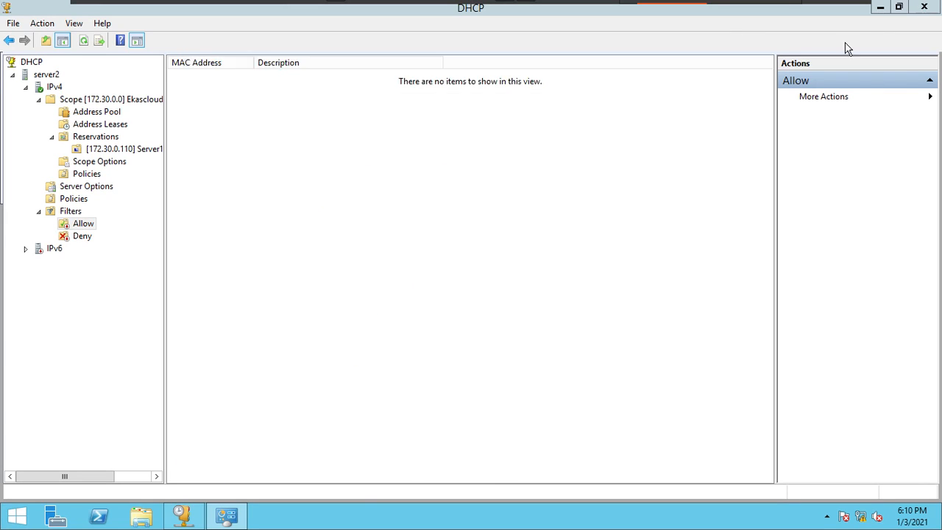
left_click(925, 7)
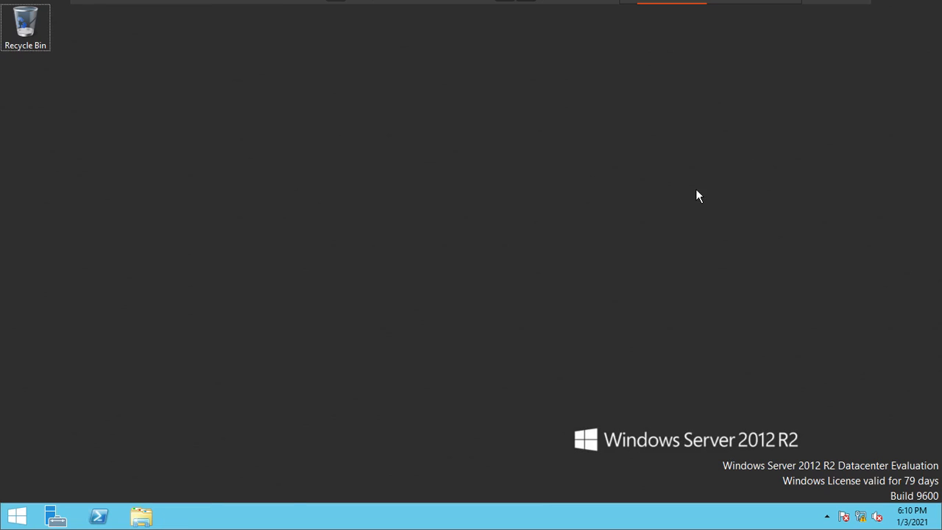
- Open the System Properties dialog by running sysdm.cpl
key("super+r")
type("ncpa.c")
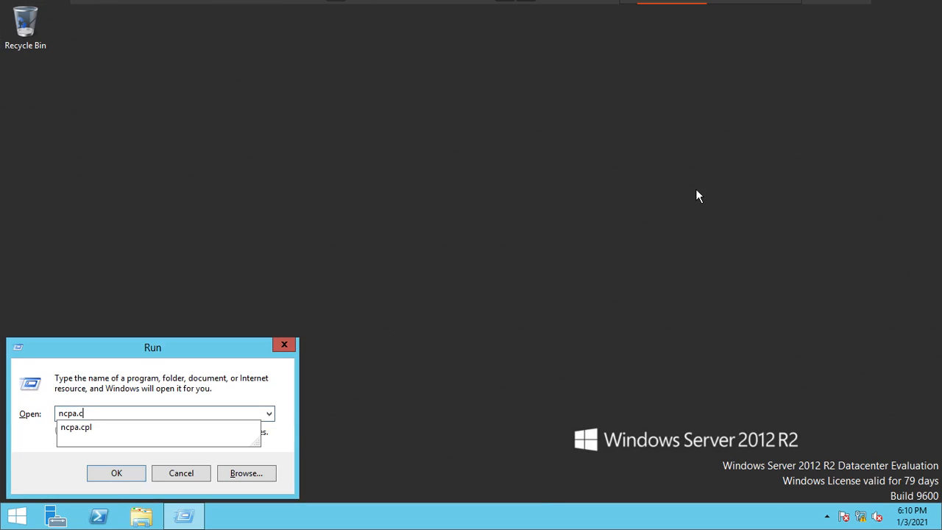
key("BackSpace")
key("BackSpace")
key("BackSpace")
key("BackSpace")
type("s")
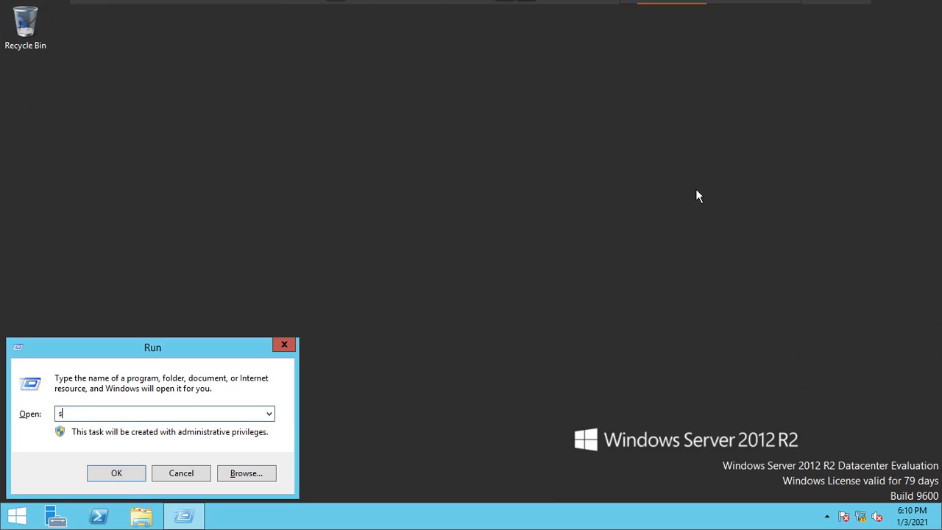
type("ysdm.cpl")
key("Return")
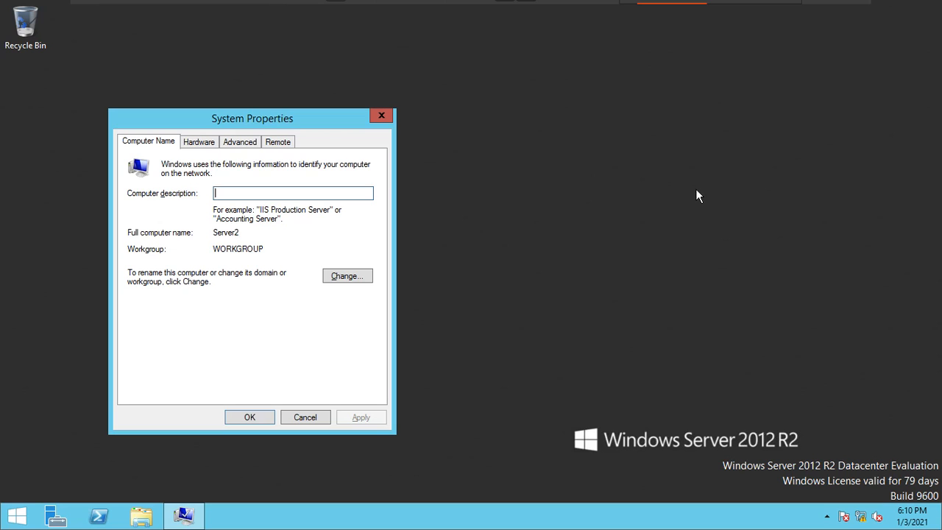
- Change Server2's membership from workgroup to the ekascloud.com domain and submit it
left_click(358, 271)
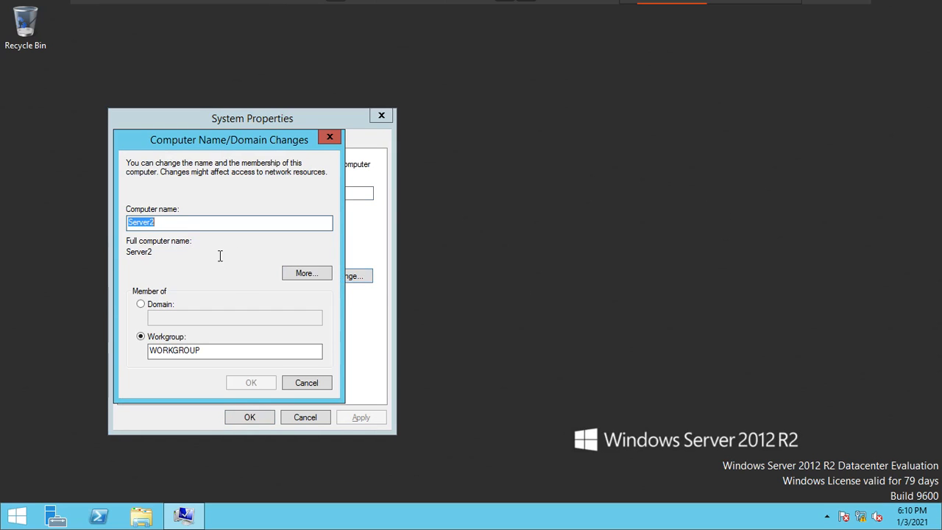
left_click(160, 308)
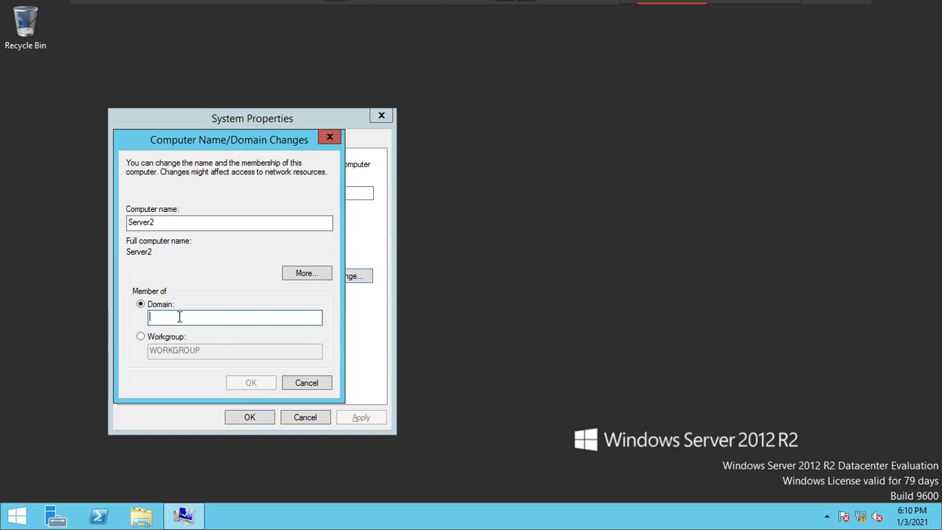
type("ekas")
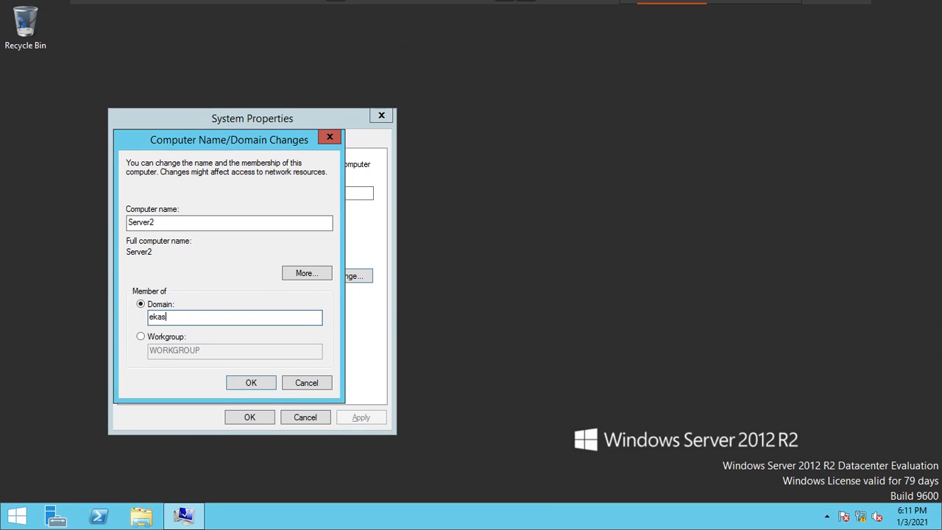
type("cloud.com")
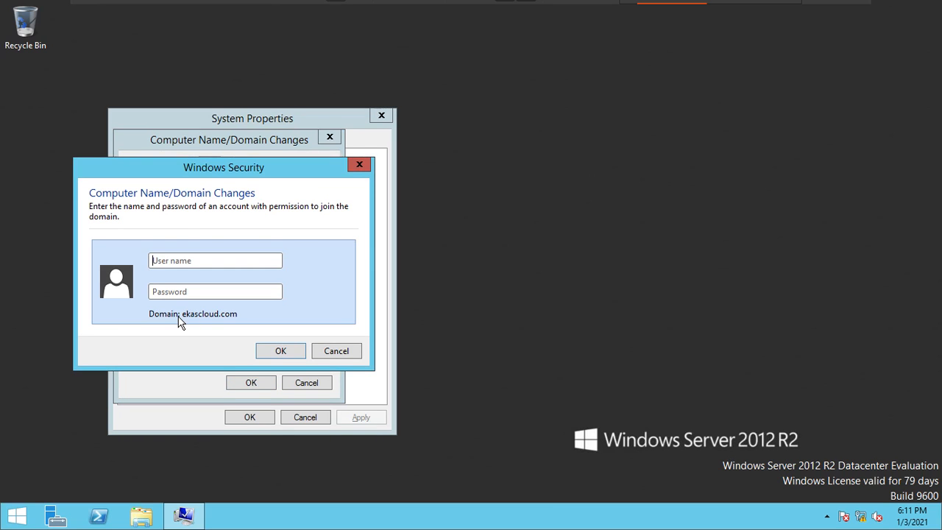
- Authorize the domain join with the Administrator account and its password
type("Administrator")
key("Tab")
type("********")
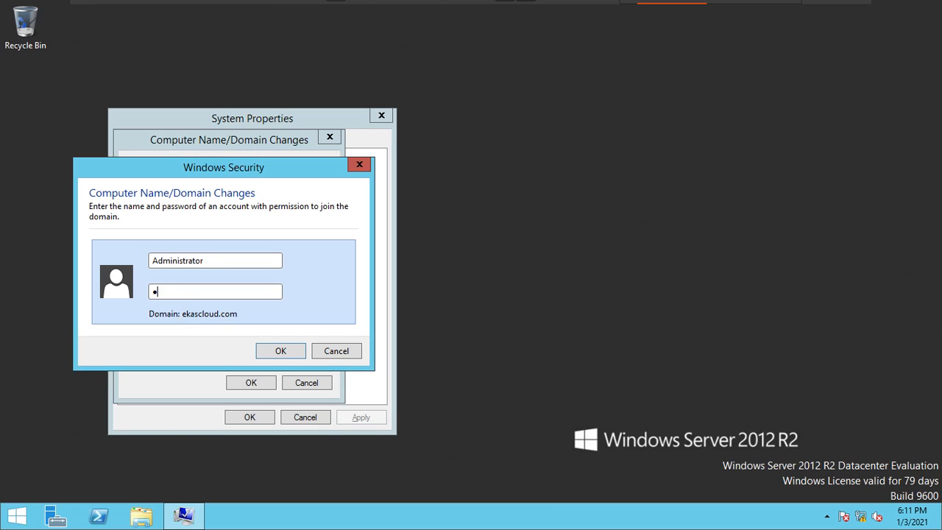
type("*")
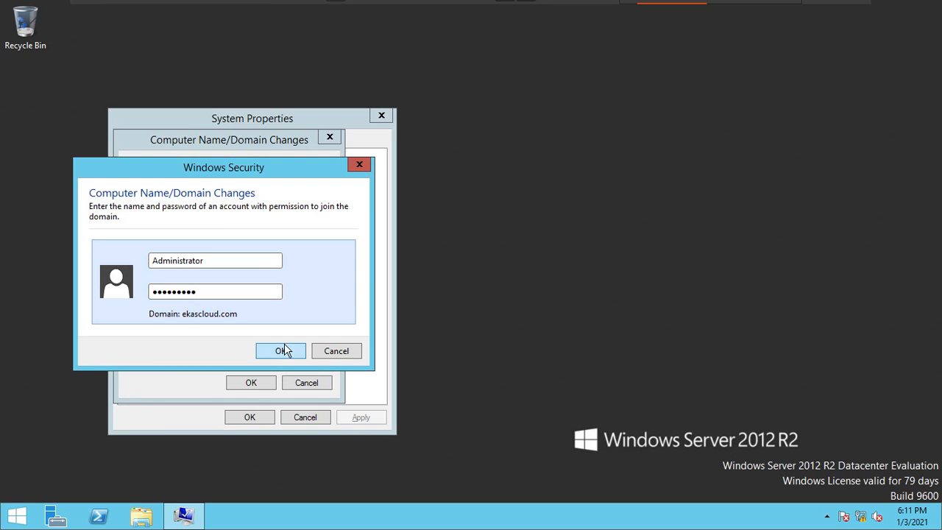
left_click(284, 350)
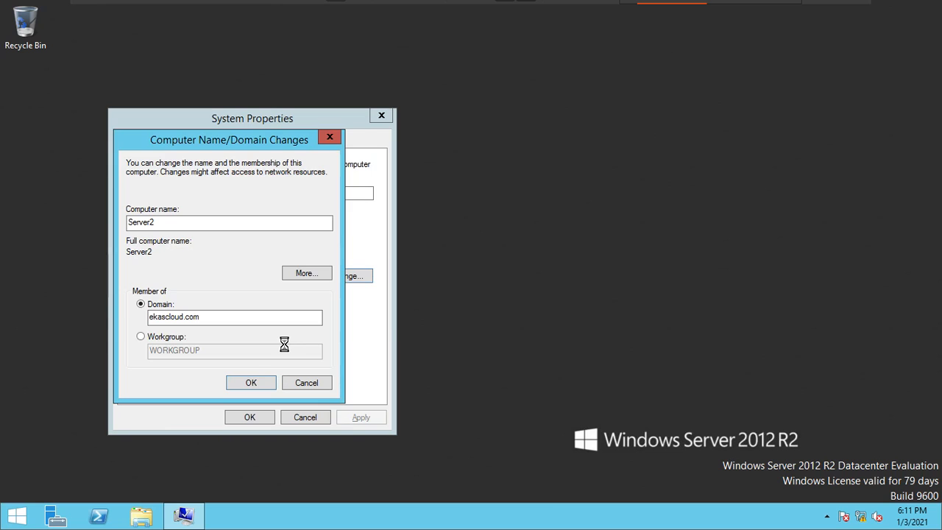
- Acknowledge the domain join notices, close System Properties and restart Server2
left_click(545, 310)
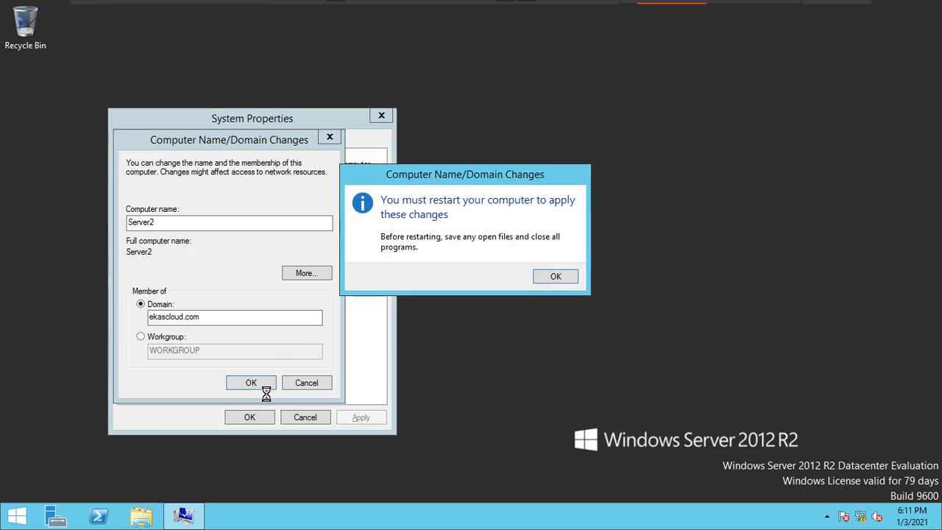
left_click(546, 278)
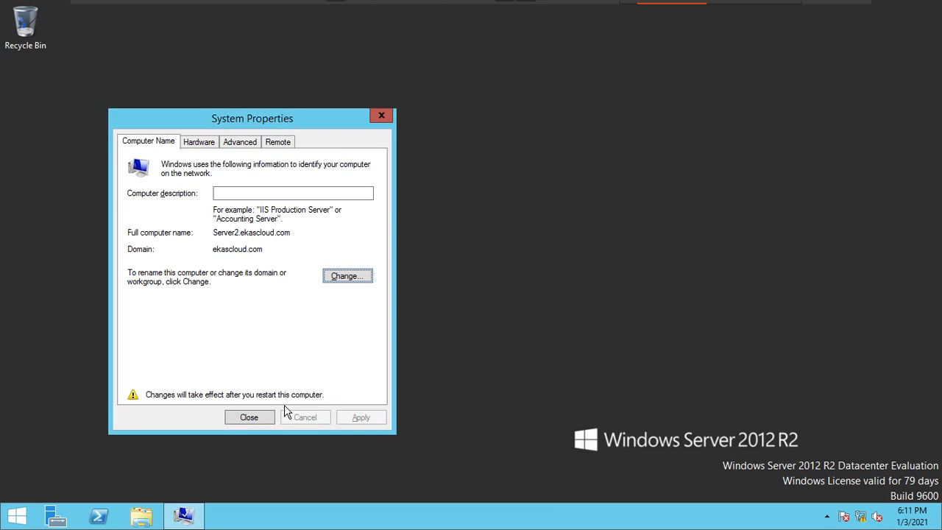
left_click(267, 416)
left_click(475, 272)
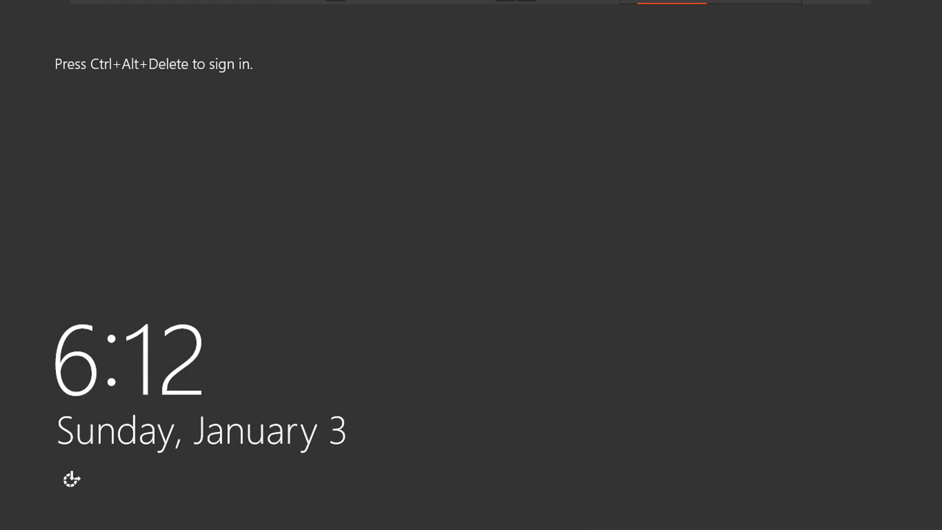
- Open the restarted server's sign-in screen and go back to the choice of user accounts
key("ctrl+alt+Delete")
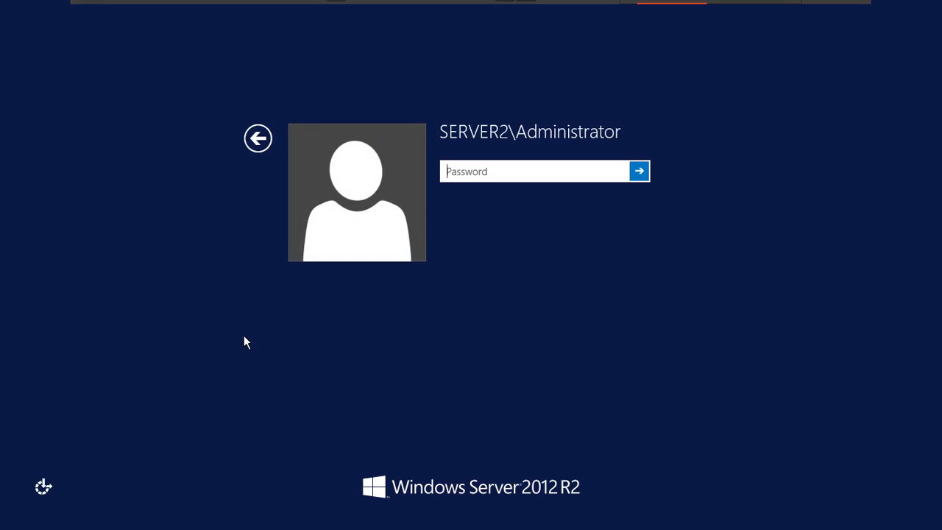
mouse_move(409, 5)
left_click(256, 144)
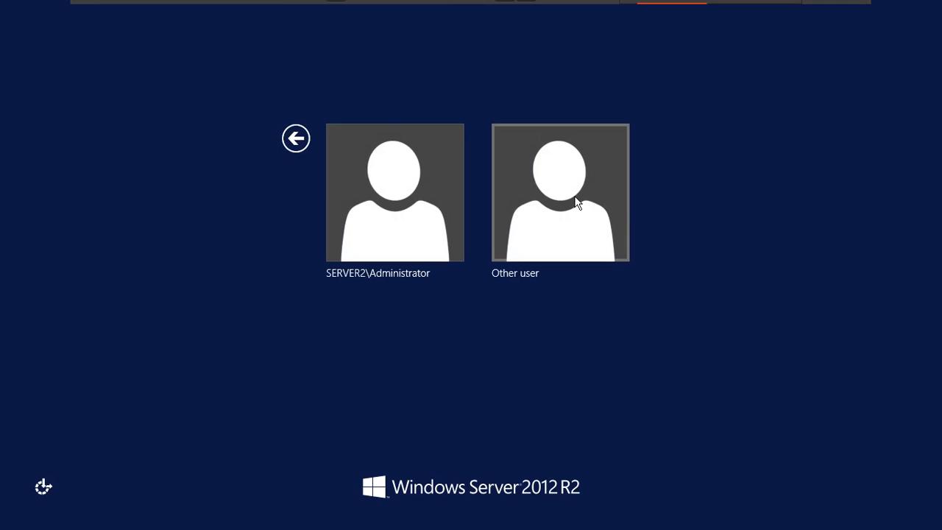
- Switch to the NoteBook virtual machine, draw a line from DHCP to the client computer, and circle the client and the DHCP label
mouse_move(511, 3)
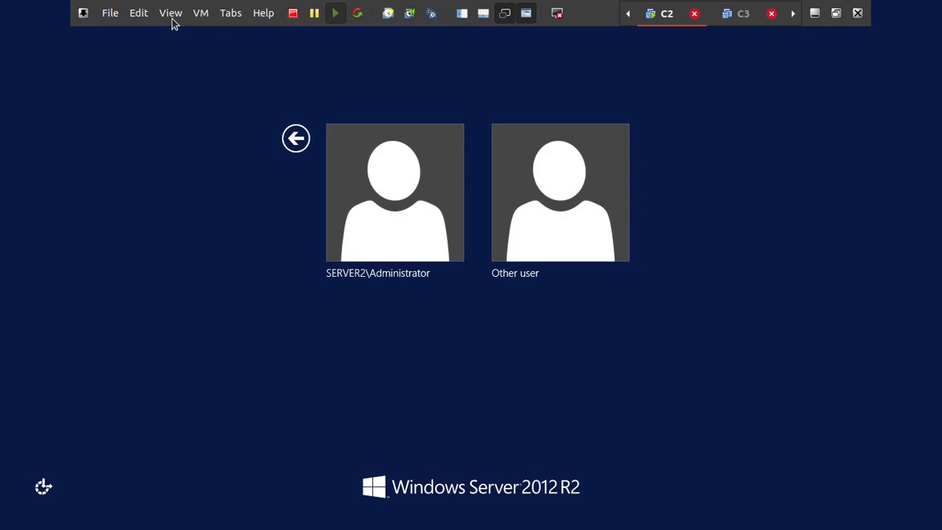
left_click(228, 18)
left_click(243, 51)
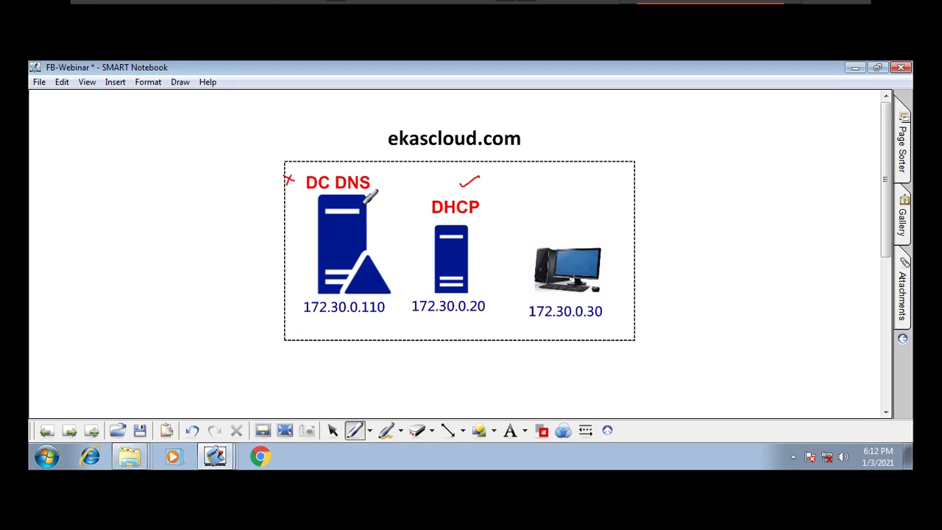
mouse_move(463, 193)
left_mouse_down()
mouse_move(476, 174)
mouse_move(548, 170)
mouse_move(581, 234)
mouse_move(508, 278)
mouse_move(666, 294)
mouse_move(564, 209)
left_mouse_up()
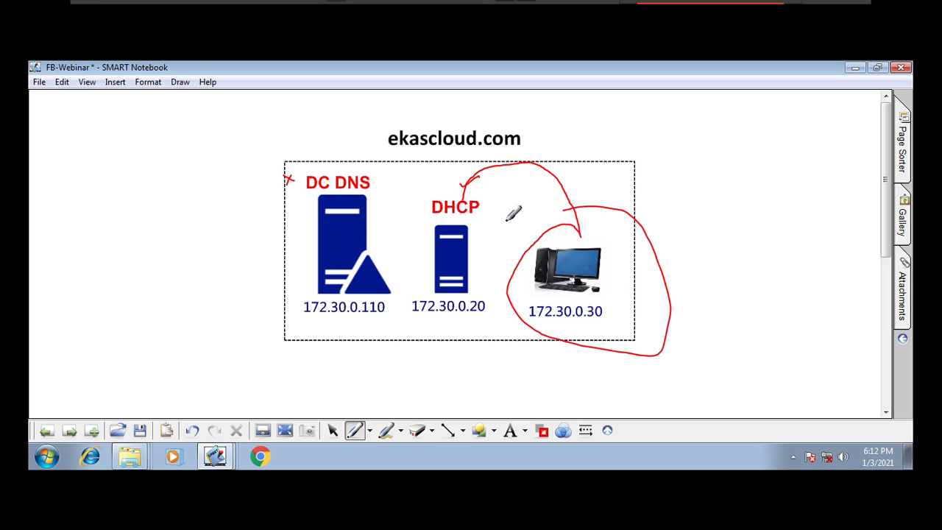
mouse_move(419, 223)
left_mouse_down()
mouse_move(483, 236)
mouse_move(423, 186)
mouse_move(417, 228)
left_mouse_up()
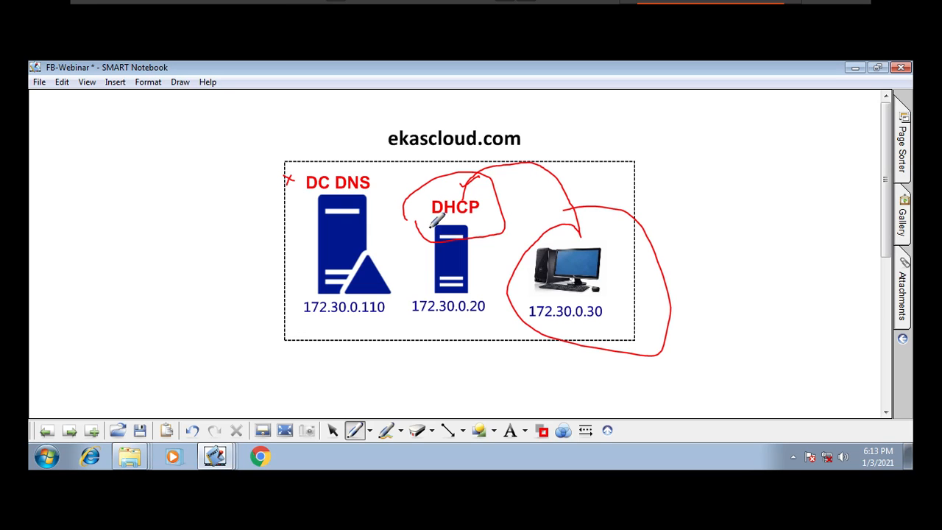
- Leave the NoteBook virtual machine's full-screen view and return to C2 in full screen
mouse_move(468, 3)
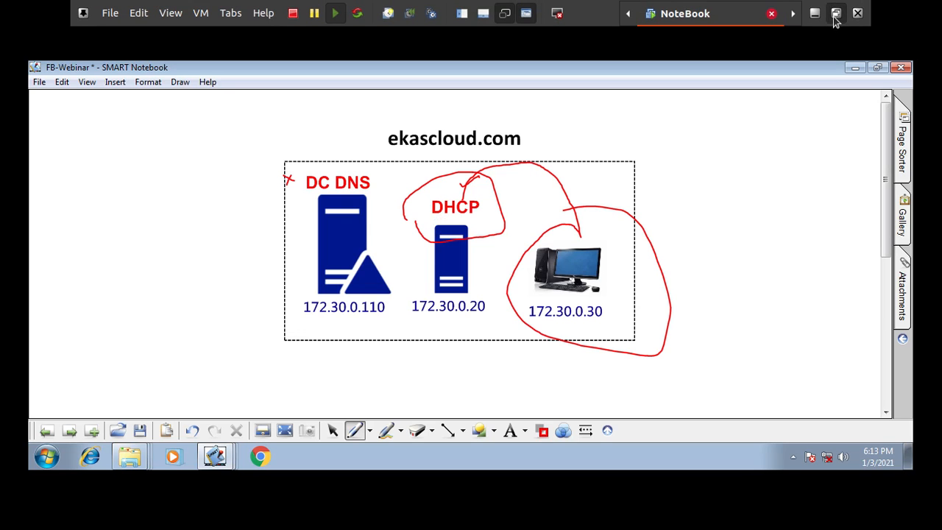
left_click(835, 14)
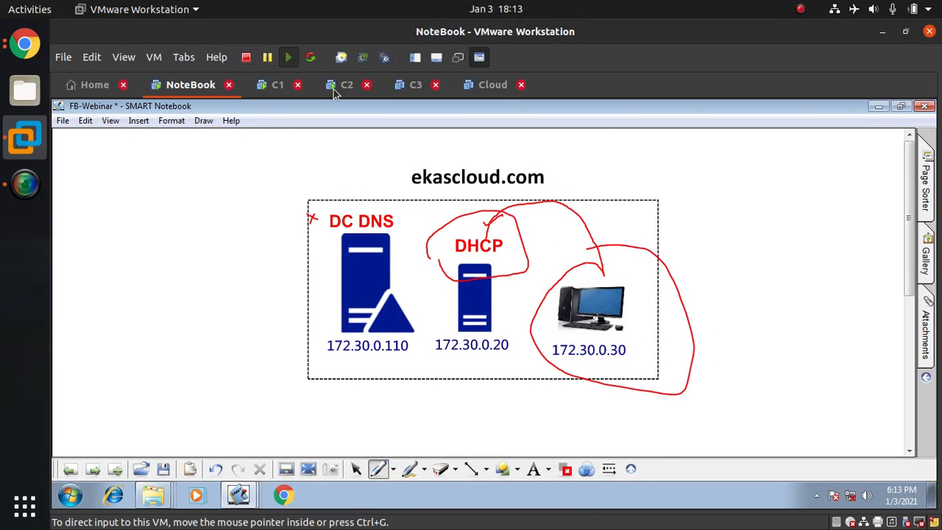
left_click(335, 86)
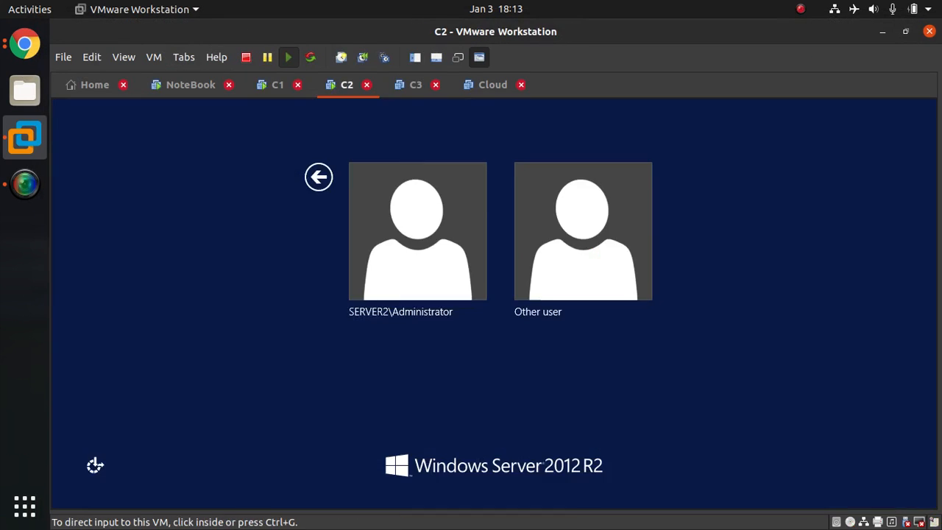
left_click(728, 232)
key("ctrl+alt+Return")
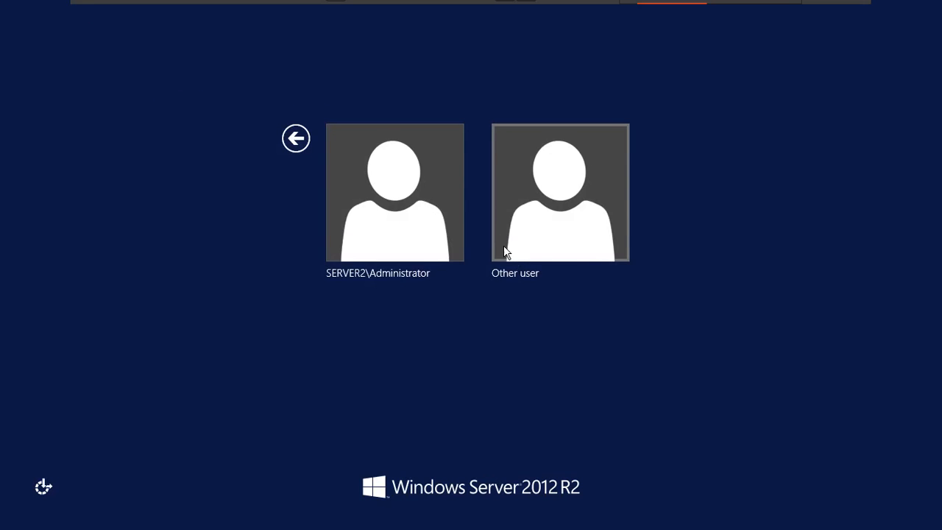
- Sign in to C2 as another user with the ekascloud\Administrator account and its password
left_click(518, 214)
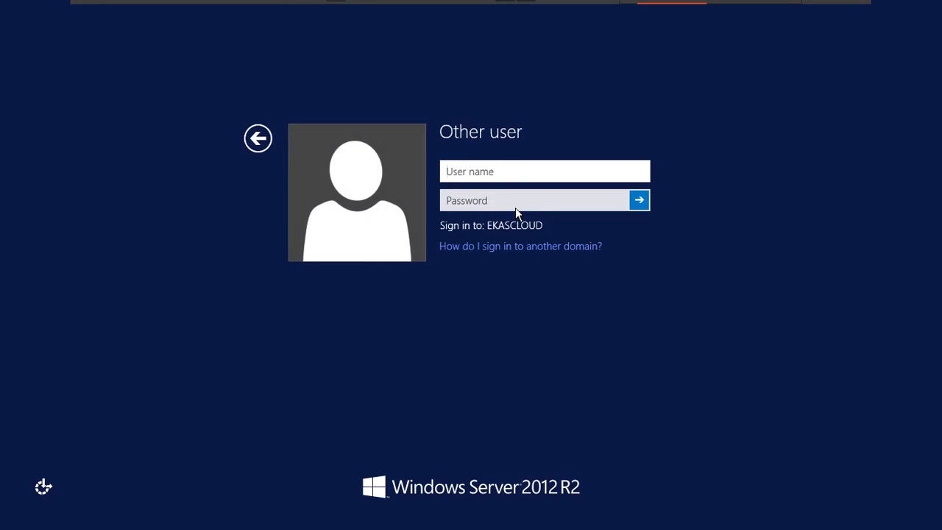
type("sand")
key("BackSpace")
key("BackSpace")
key("BackSpace")
key("BackSpace")
type("ekascloud\\Administrator")
key("Tab")
type("•••••••")
key("Return")
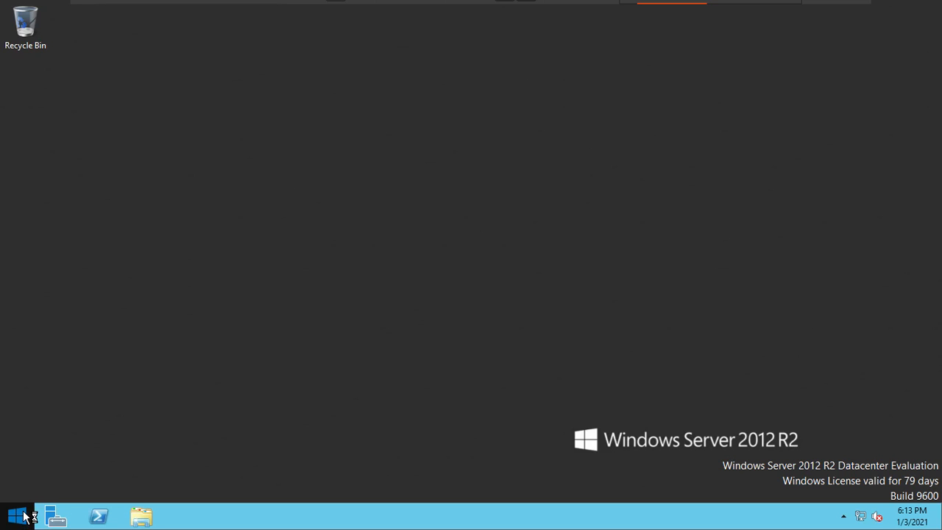
- Open the DHCP console by running dhcpmgmt.msc and widen its tree pane to fit the full server name
key("super+r")
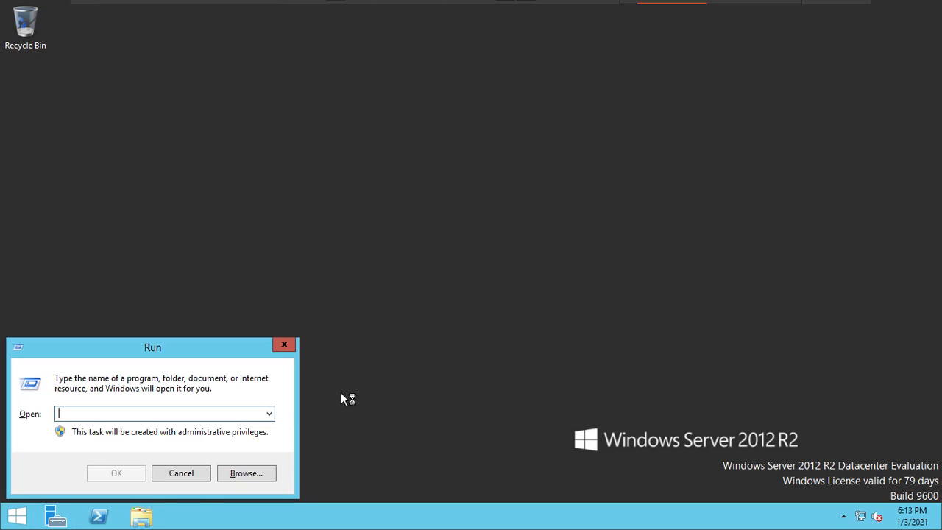
type("dns")
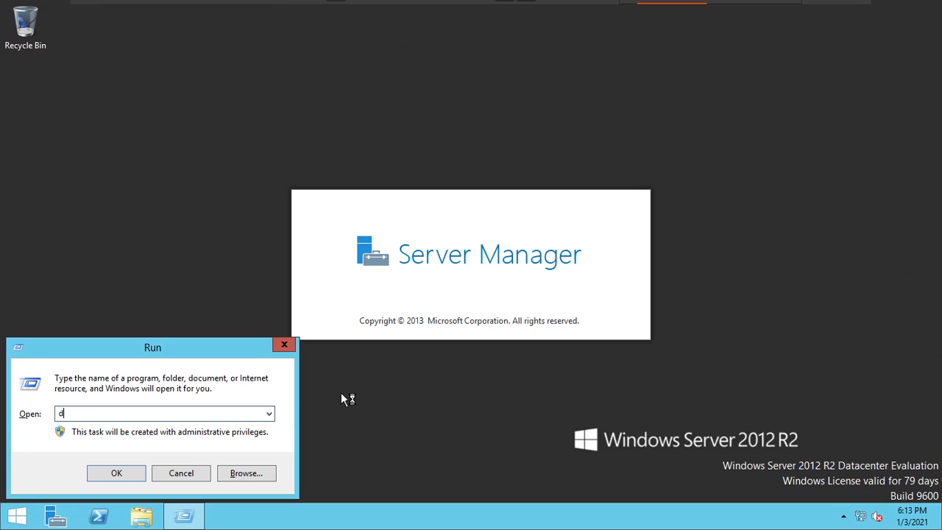
type("hcpmgmt.msc")
key("Return")
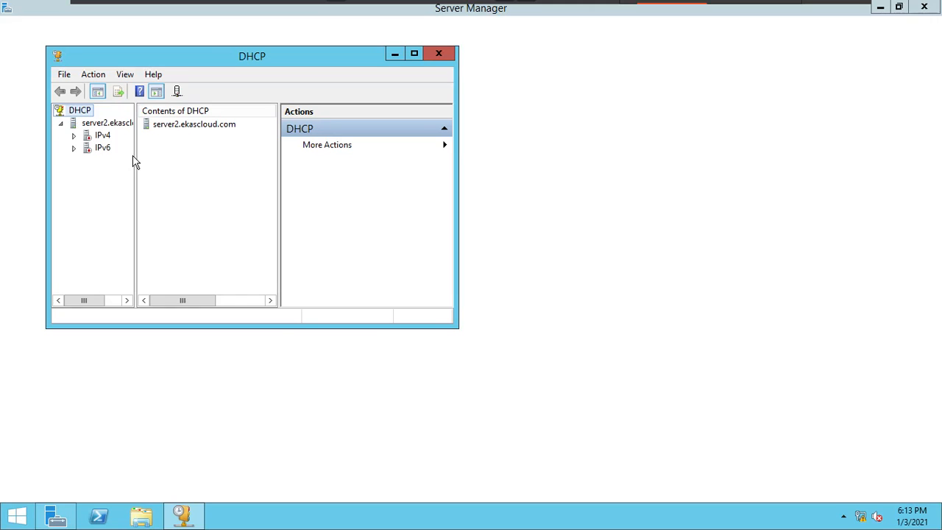
left_click_drag(136, 156, 236, 170)
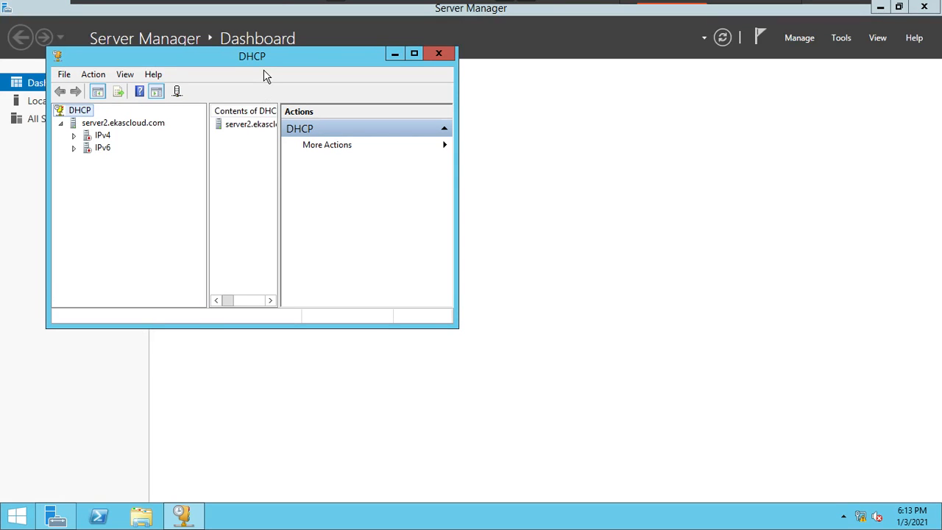
- Authorize the server2.ekascloud.com DHCP server in the directory and refresh the console
left_click_drag(368, 56, 525, 67)
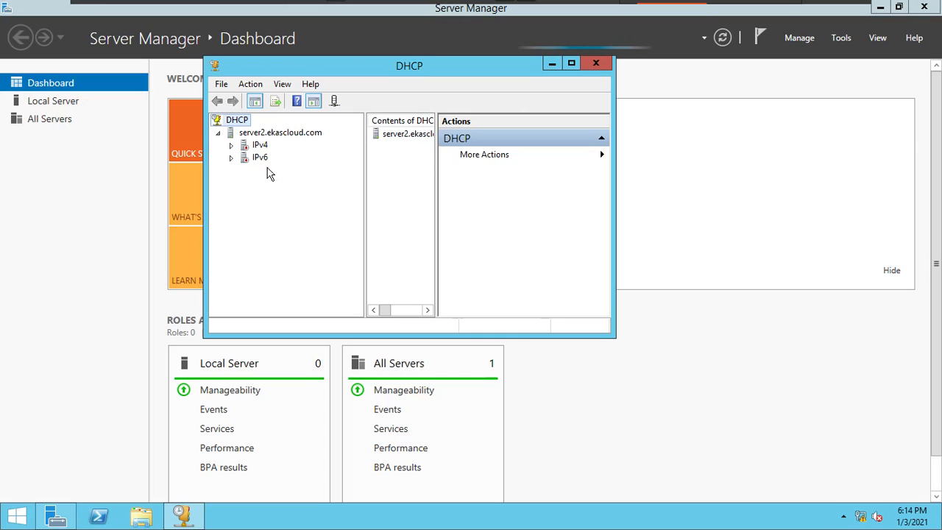
left_click(268, 134)
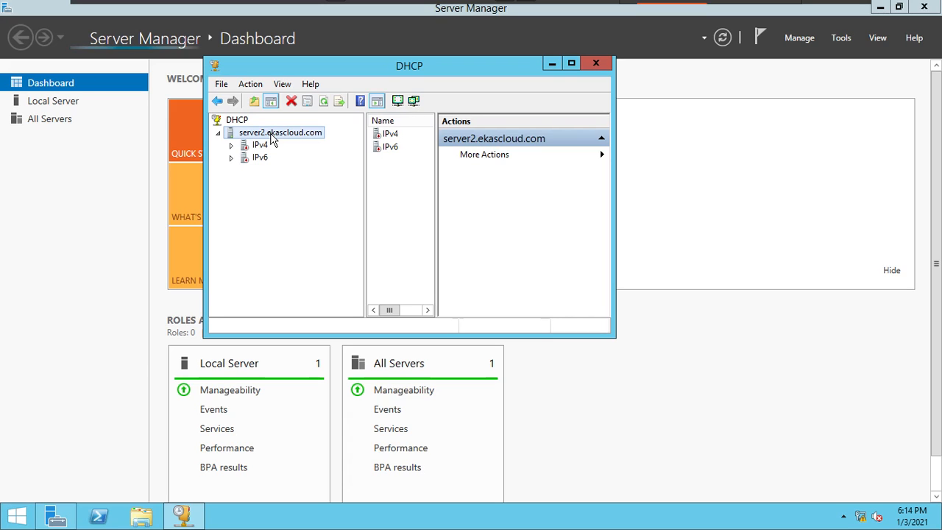
right_click(273, 139)
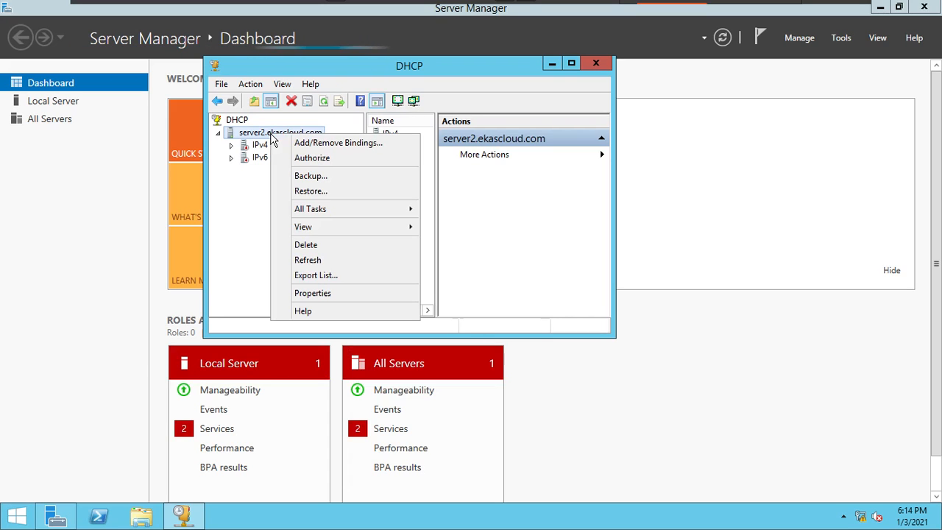
left_click(308, 161)
left_click(323, 101)
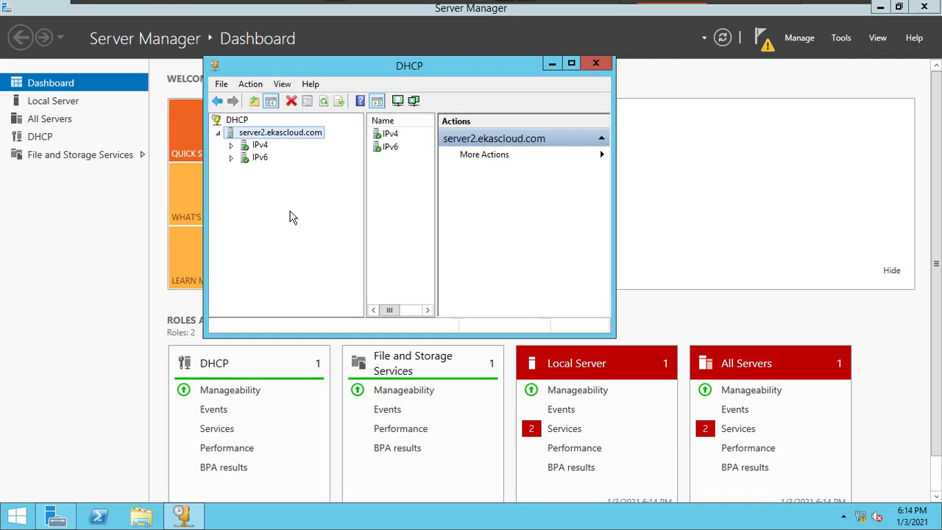
- Expand IPv4, unauthorize the server2.ekascloud.com DHCP server, accept the removal and refresh the console
right_click(309, 132)
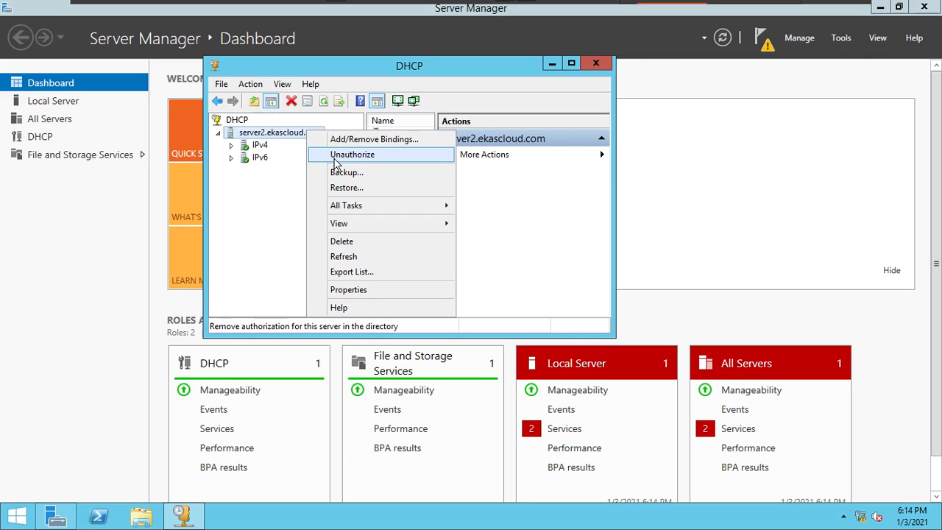
left_click(231, 145)
right_click(290, 131)
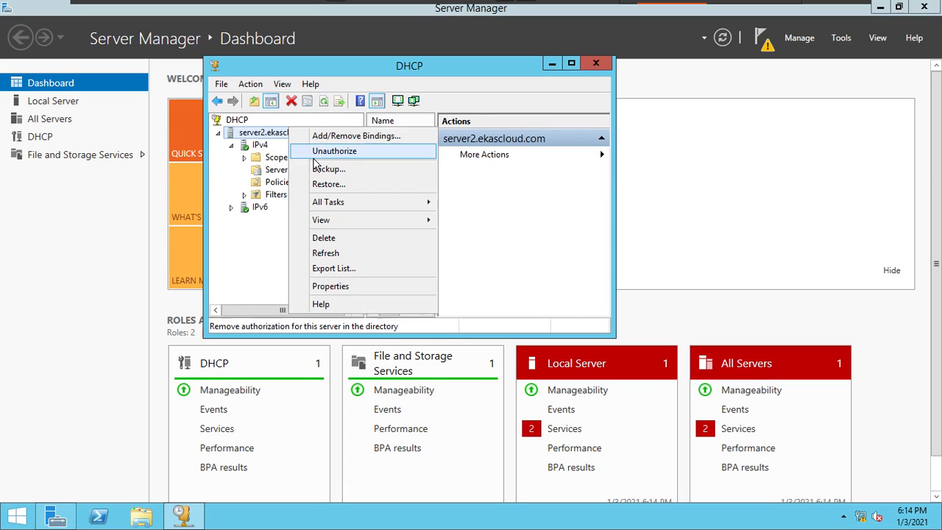
left_click(321, 155)
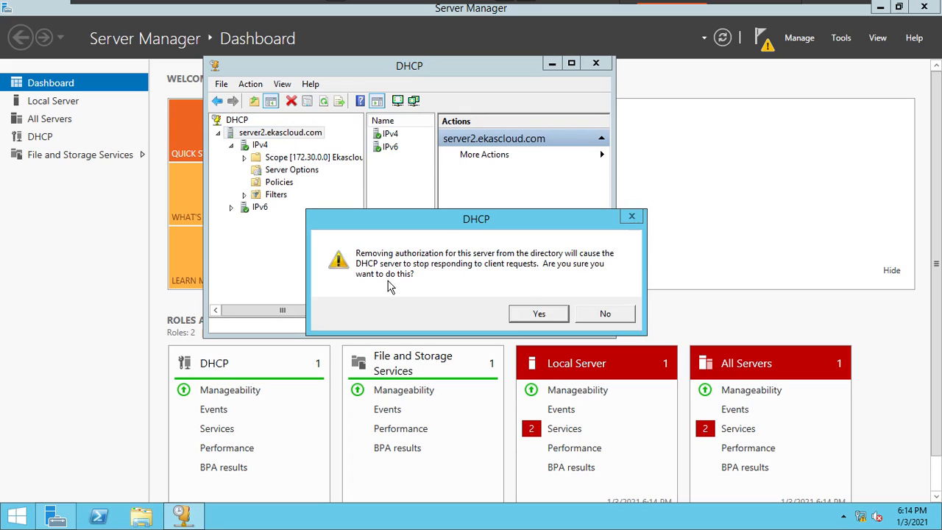
left_click(538, 313)
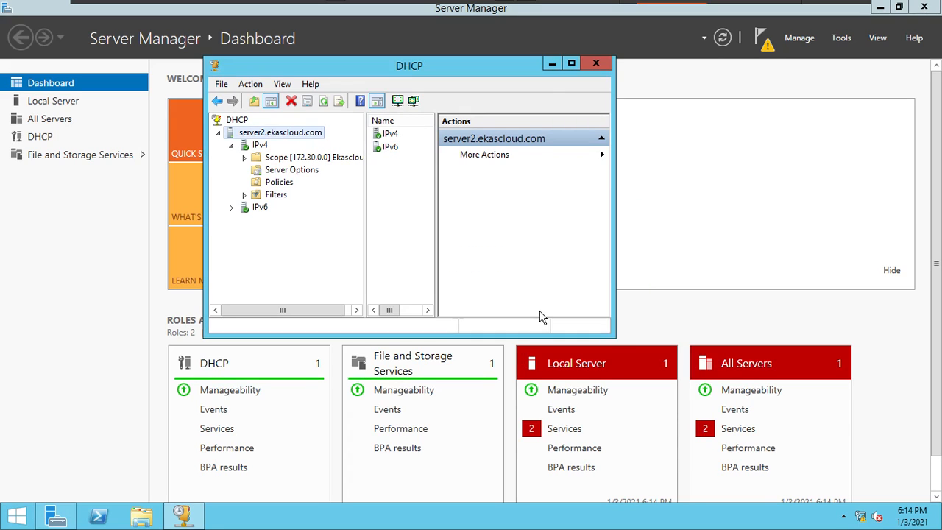
left_click(323, 101)
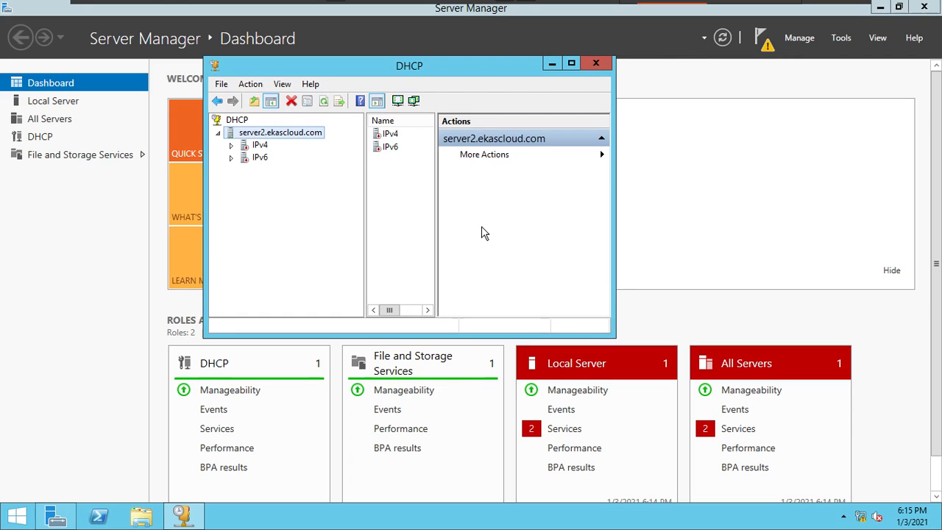
- Authorize server2.ekascloud.com again, refresh the console, and expand its IPv4 and IPv6 nodes
right_click(316, 131)
left_click(346, 154)
left_click(324, 101)
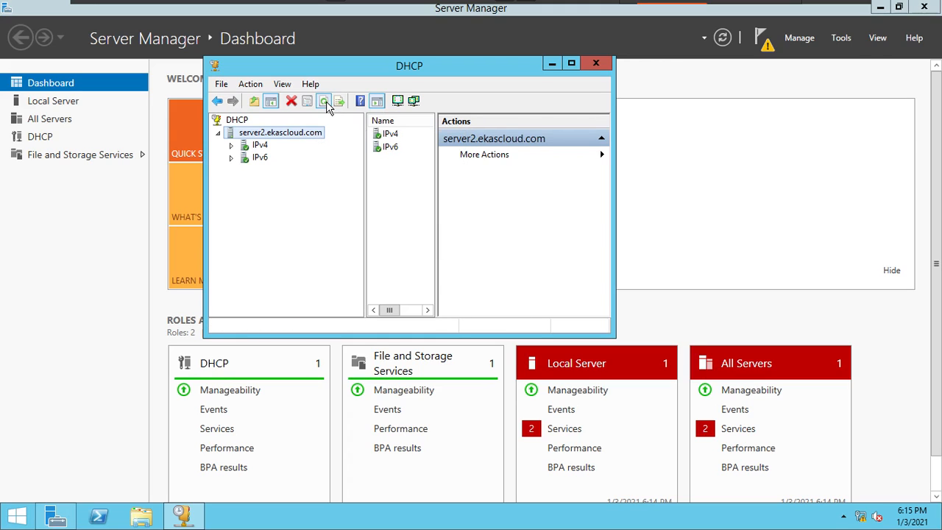
left_click(232, 147)
left_click(233, 208)
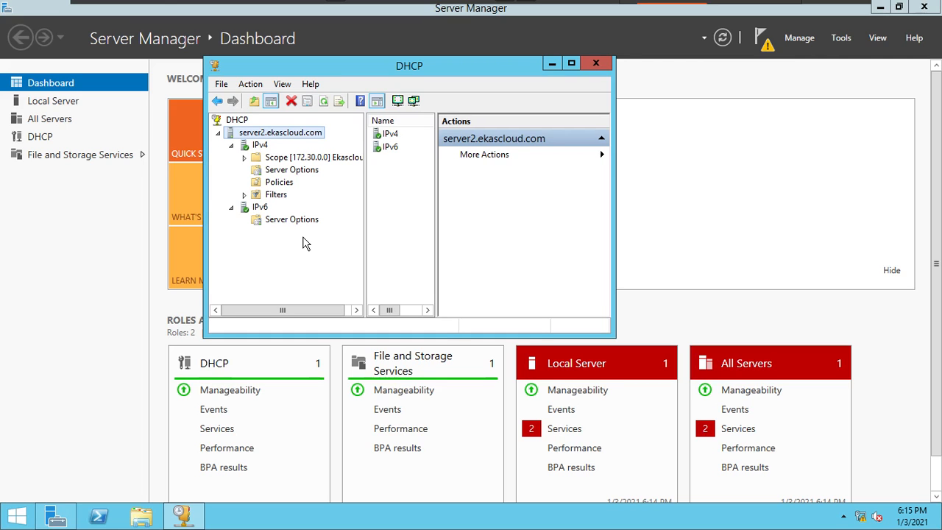
- Leave C2's full-screen view, switch to the Facebook live page in Chrome and request to end the live video
key("ctrl+alt+Return")
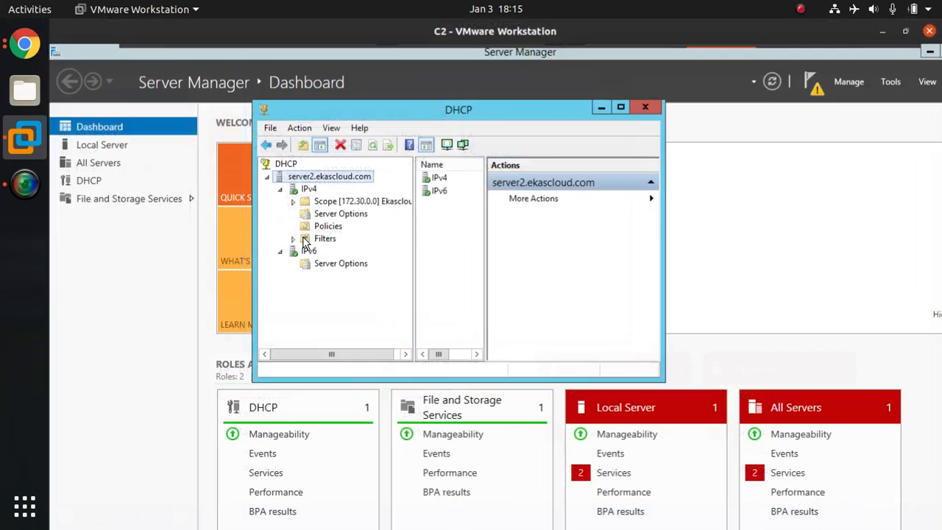
left_click(32, 45)
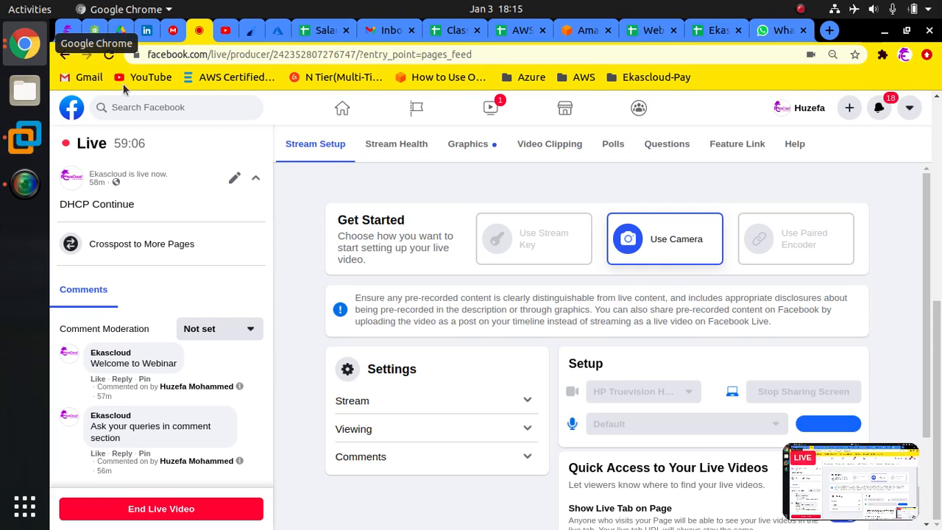
left_click(141, 519)
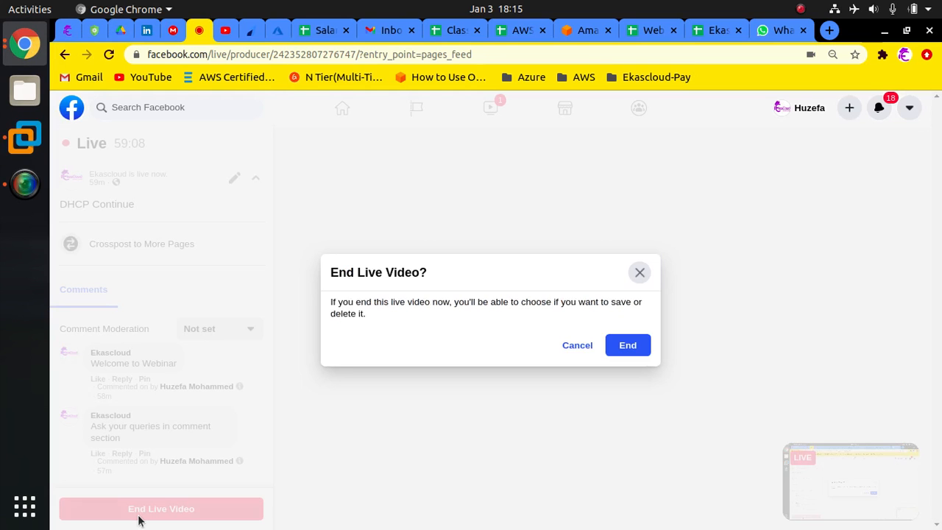